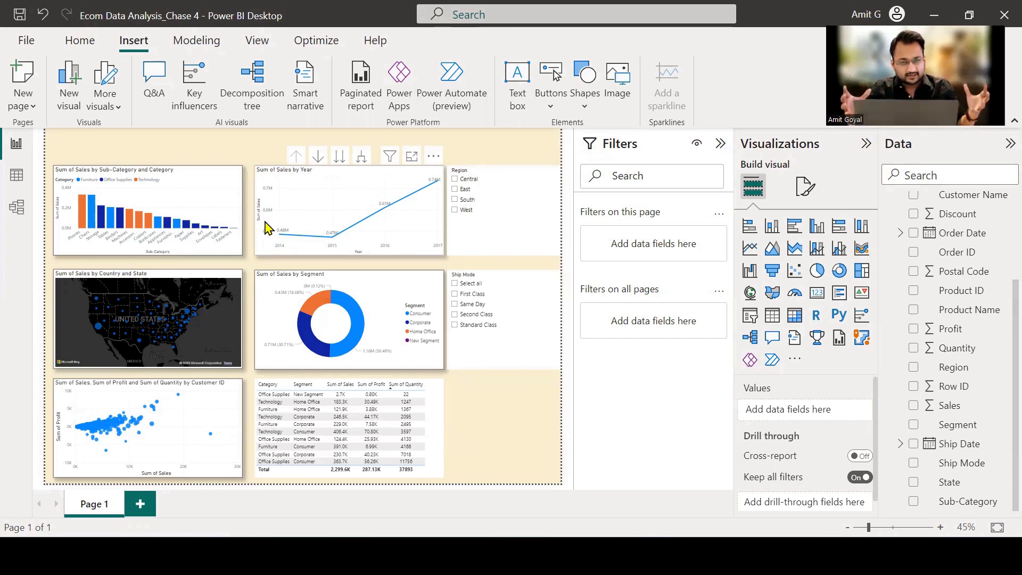
Select the Phones bar in the sub-category sales chart to check how the other visuals respond.
click(84, 217)
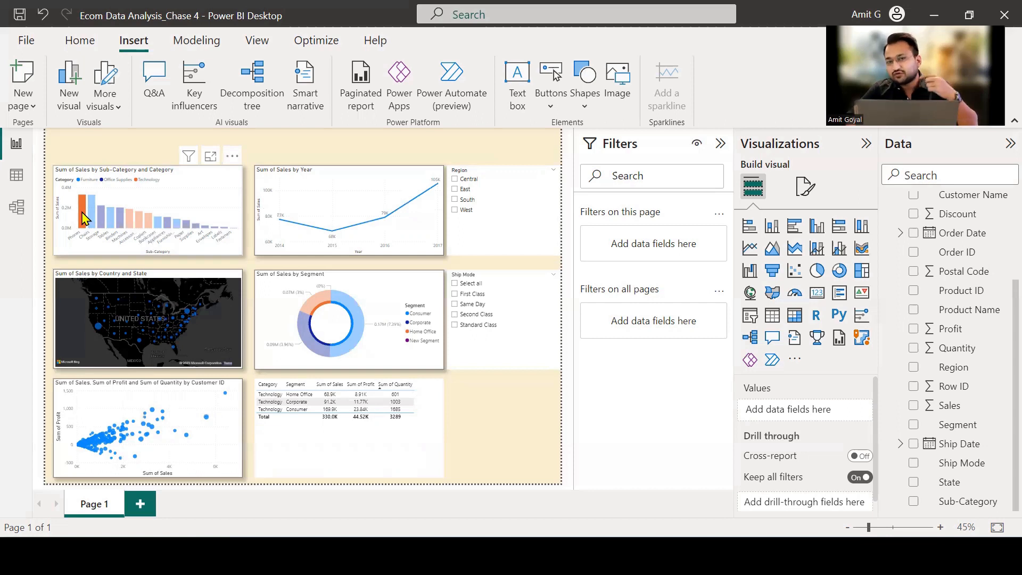
Switch to Notepad and write the heading "We have 3 types of interactions", followed by a blank line.
key(alt+Tab)
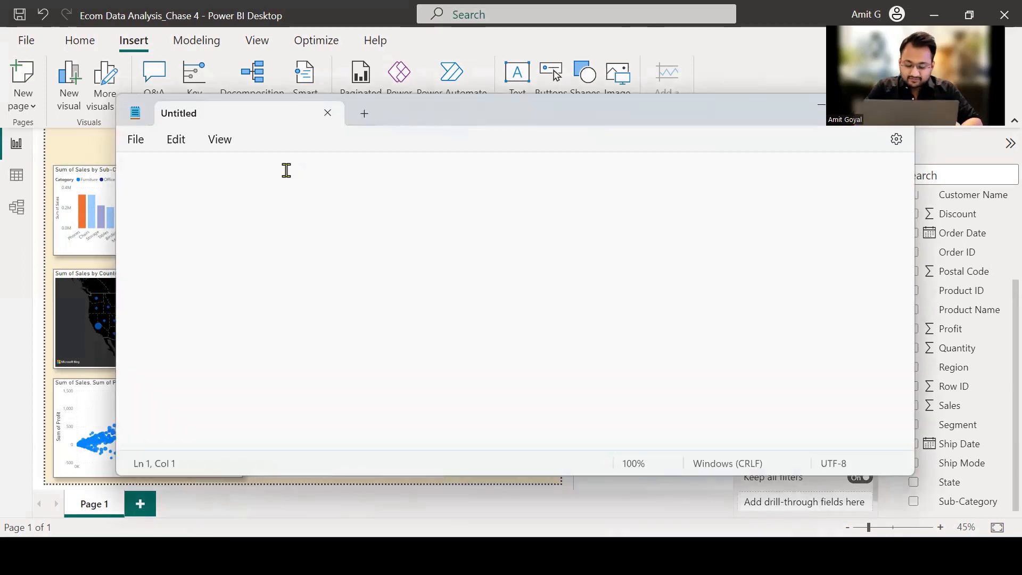
text(We have )
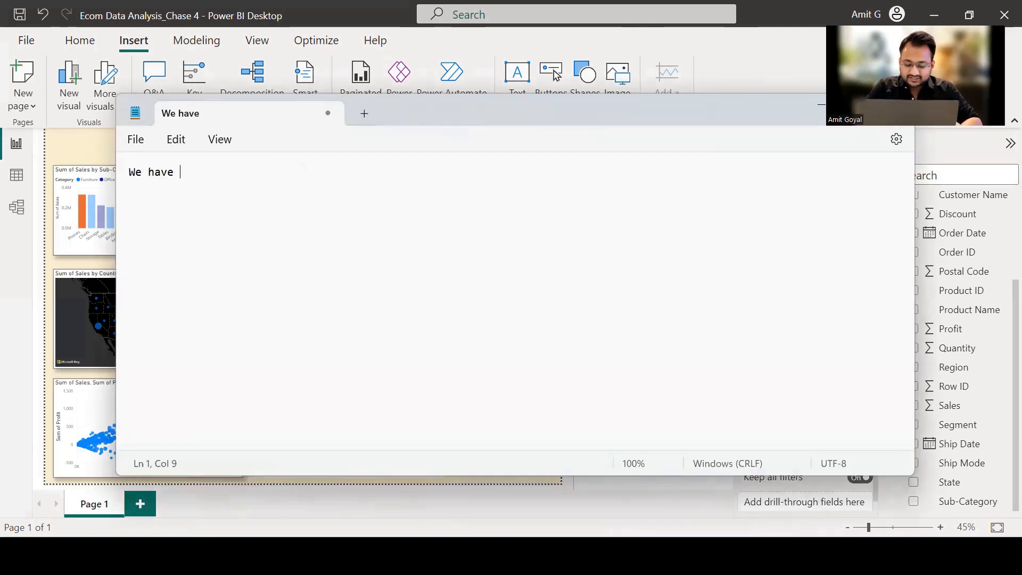
text(3 types )
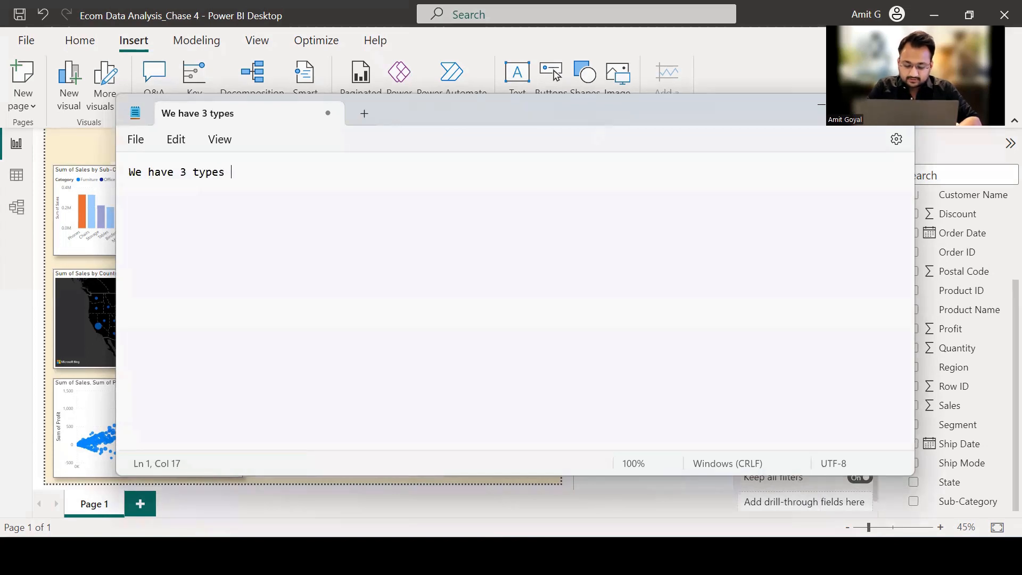
text(of interactio)
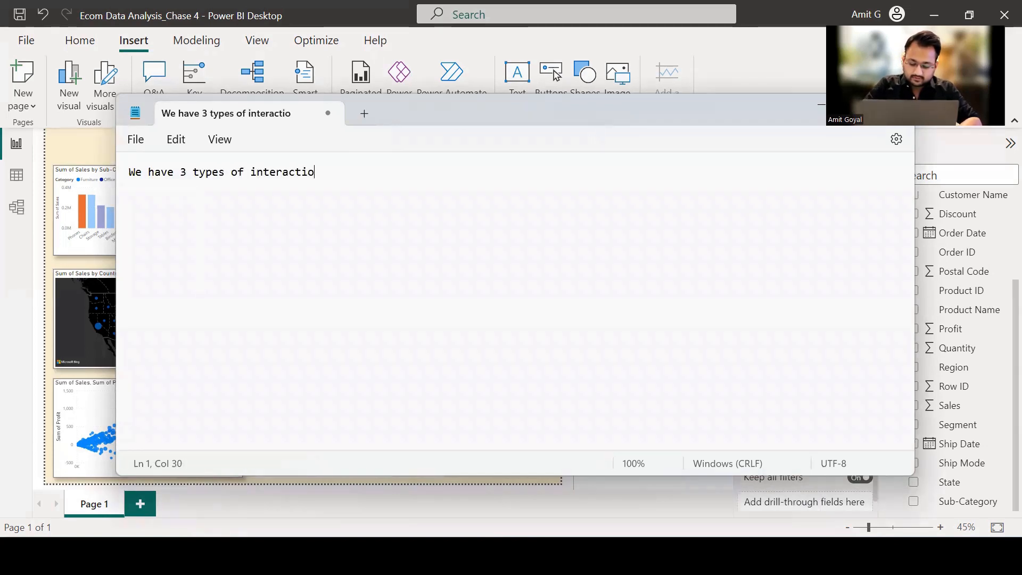
text(ns)
key(Return)
key(Return)
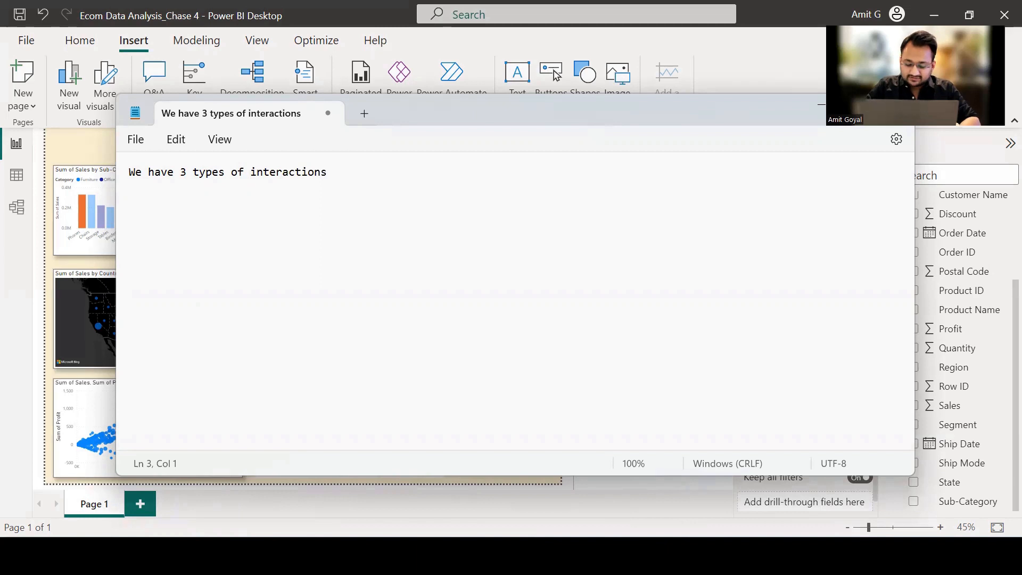
List the interaction types Filter, Highlight and None on separate lines beneath the heading.
text(Filetr)
key(BackSpace)
key(BackSpace)
key(BackSpace)
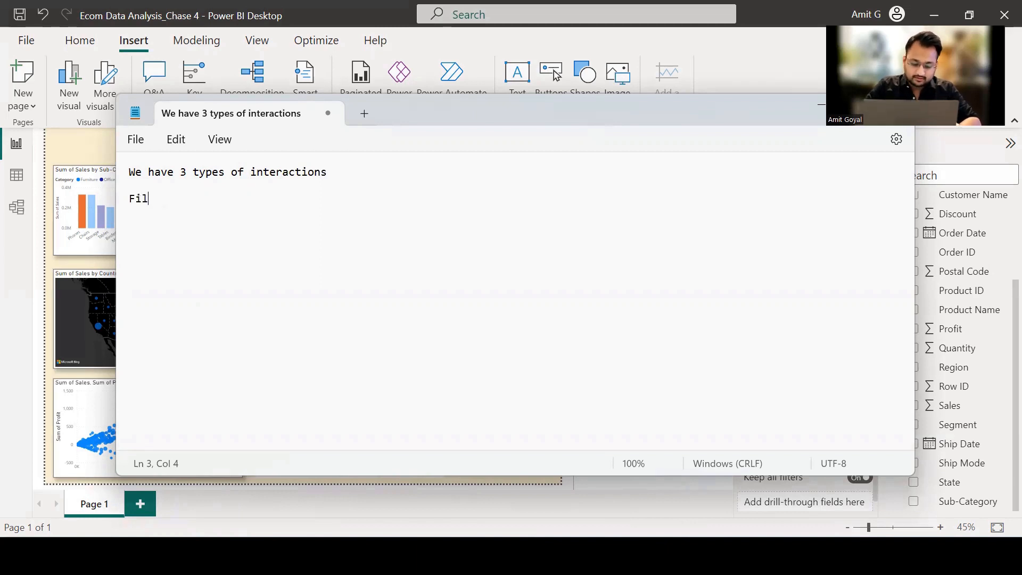
text(ter Highlight)
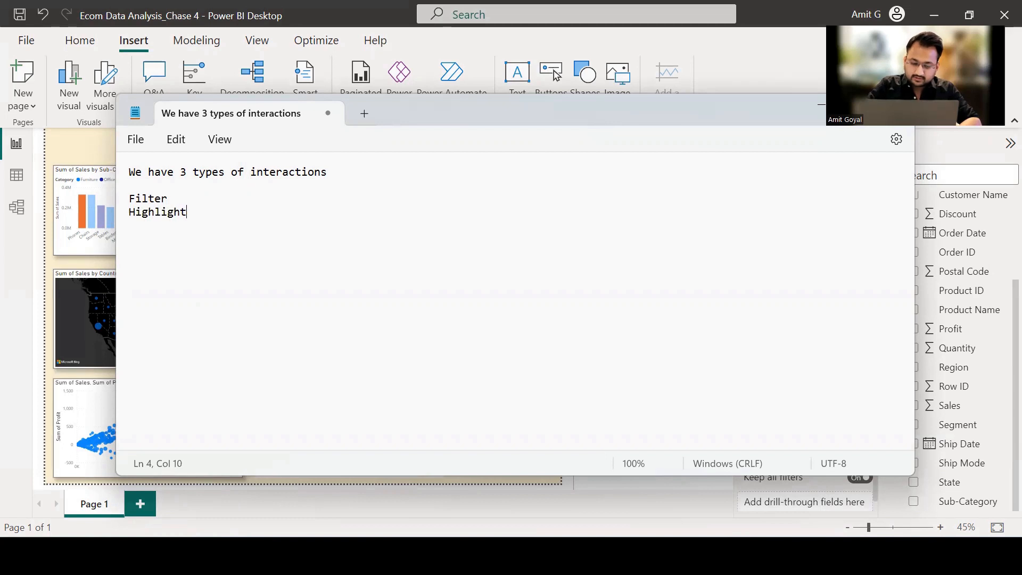
key(Return)
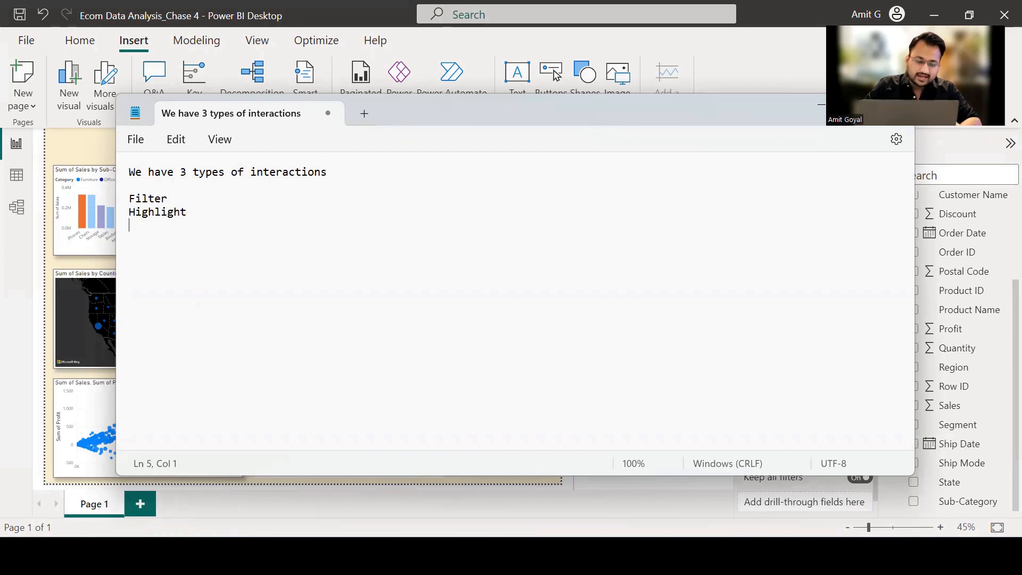
text(None)
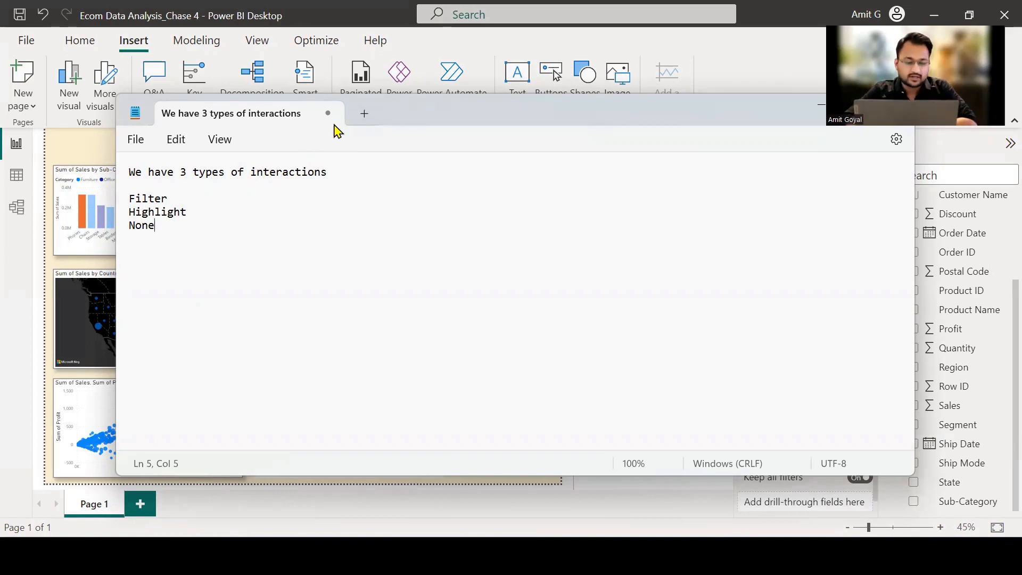
Minimize the notes window to return to the Power BI report.
drag(173, 199, 135, 198)
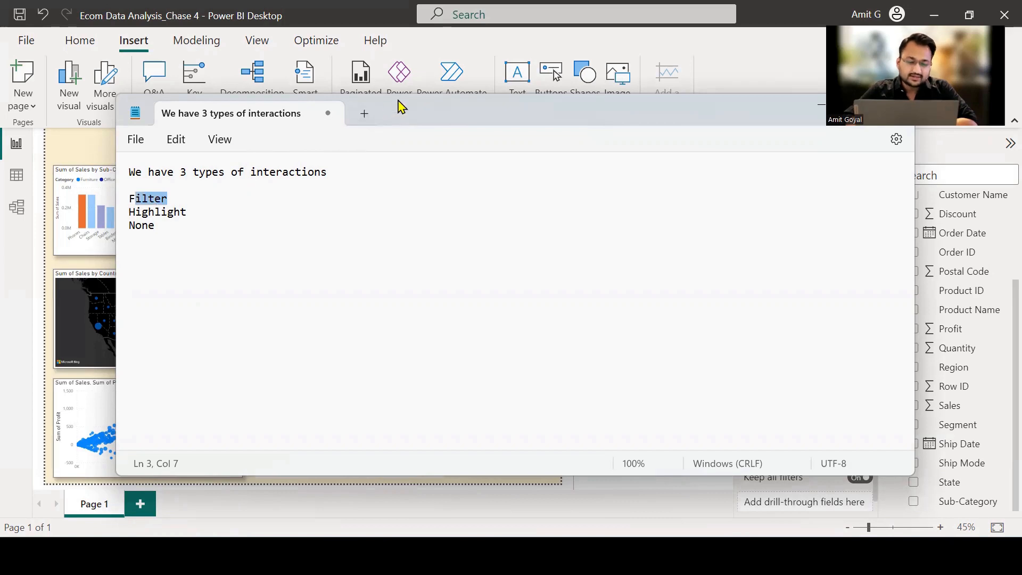
right_click(649, 121)
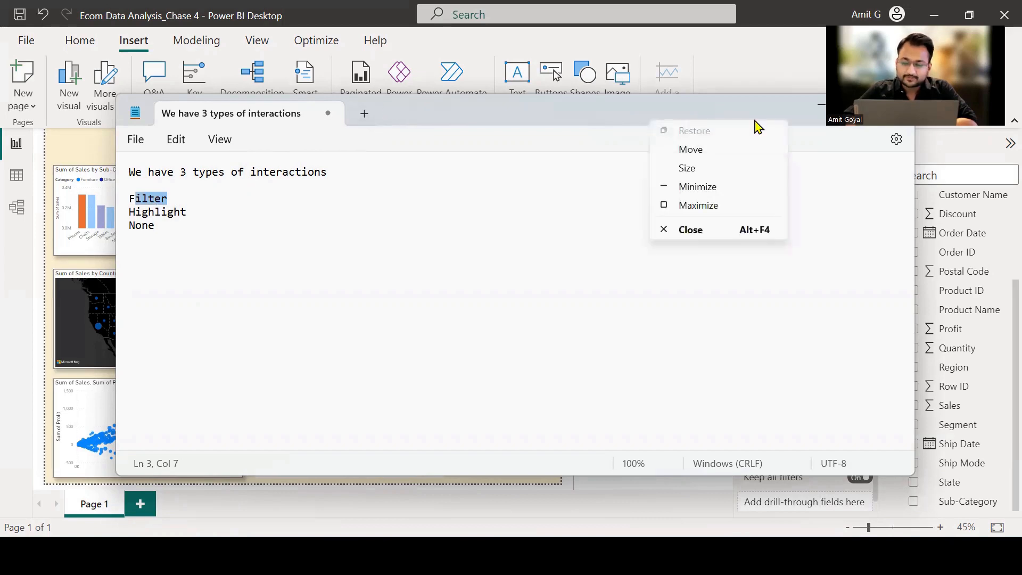
click(822, 108)
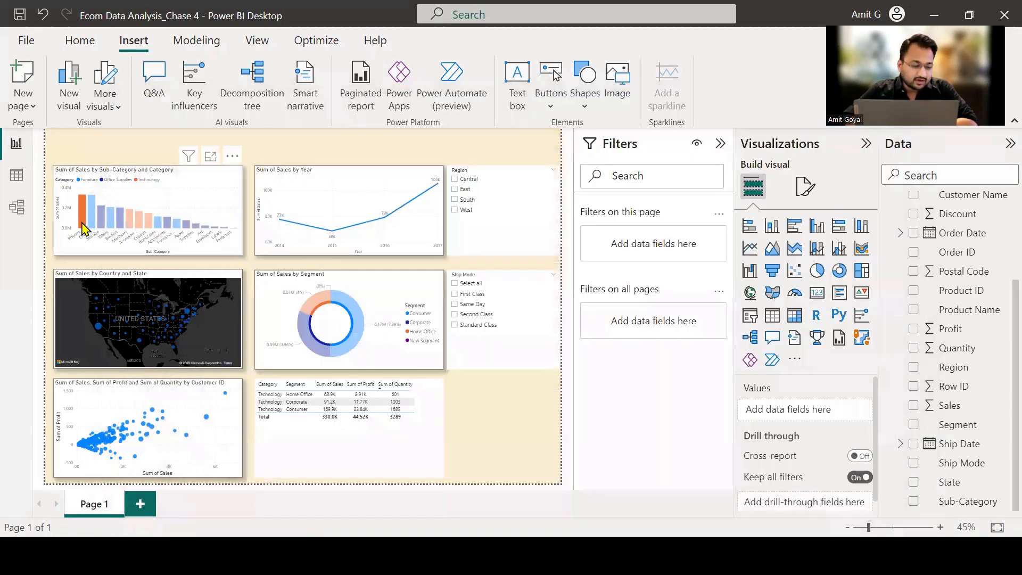
Examine how the Phones selection affects the yearly line chart and segment donut chart, and clear the selection.
mouse_move(286, 230)
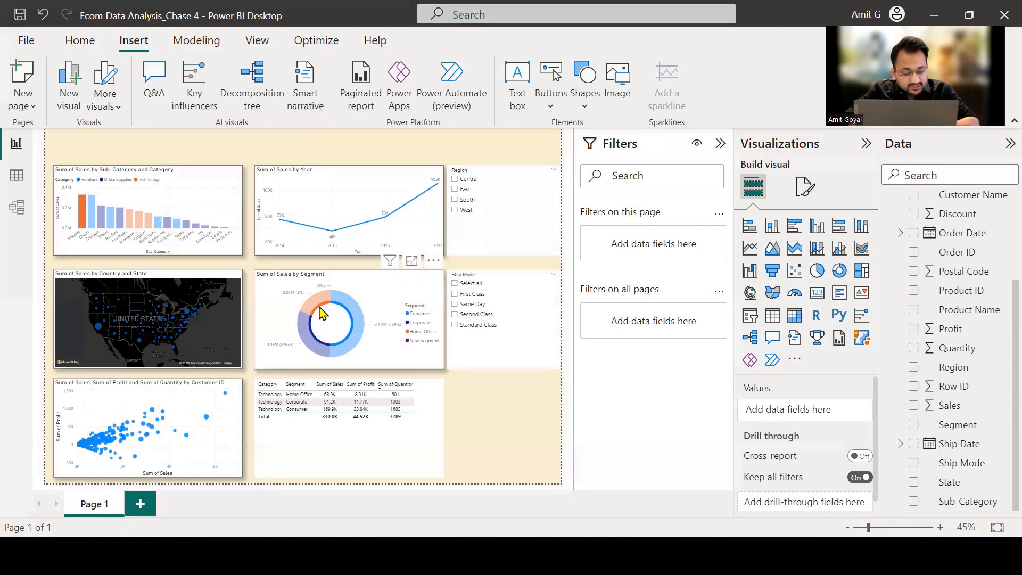
mouse_move(324, 312)
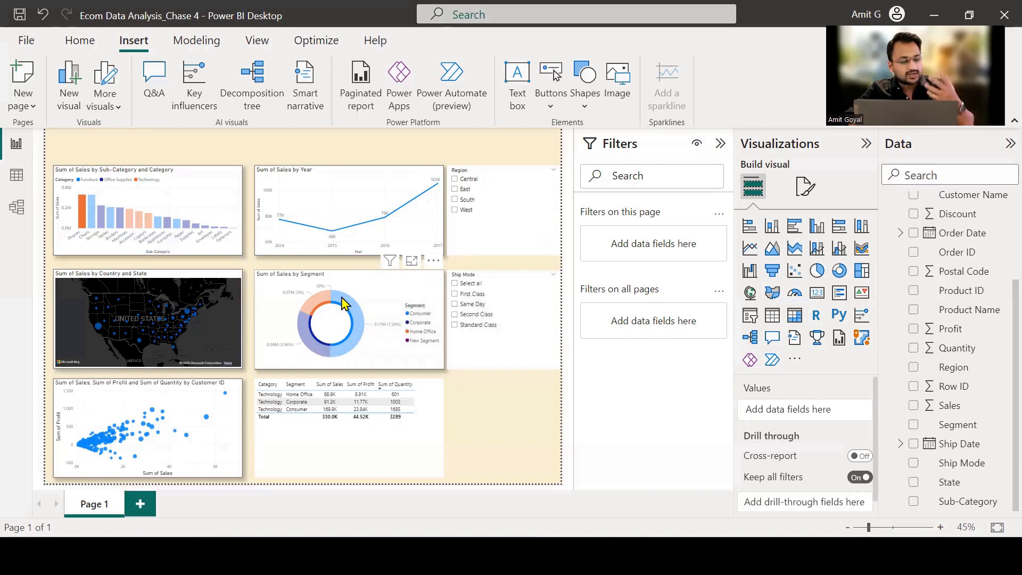
click(81, 213)
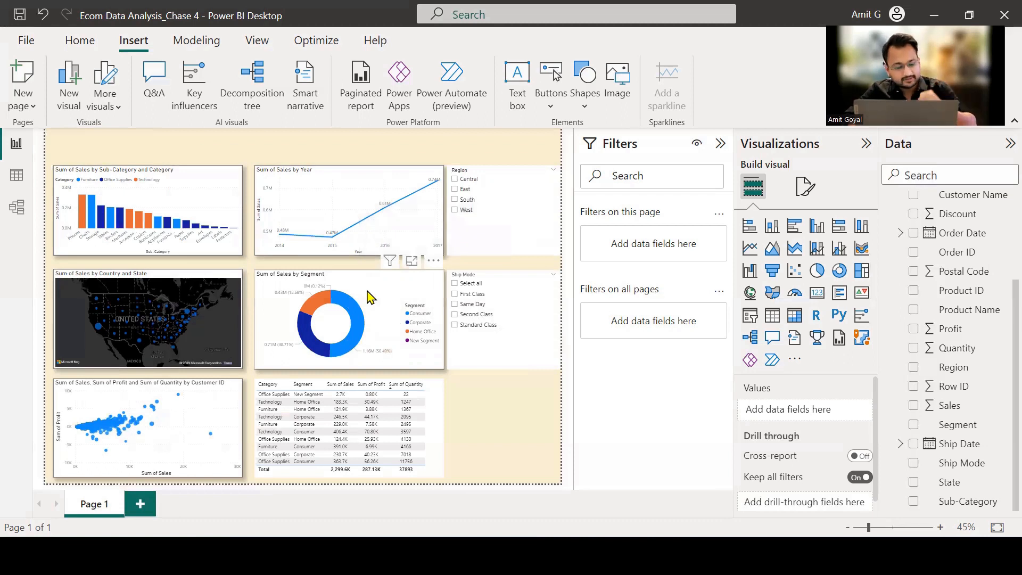
Select the Sum of Sales by Sub-Category and Category column chart and turn on Edit interactions for it.
mouse_move(340, 185)
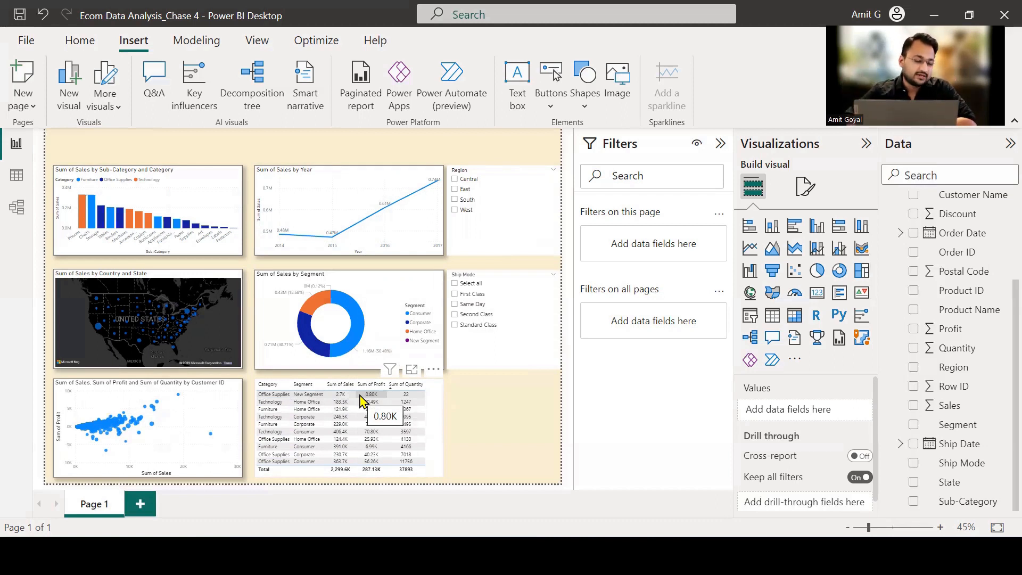
click(228, 190)
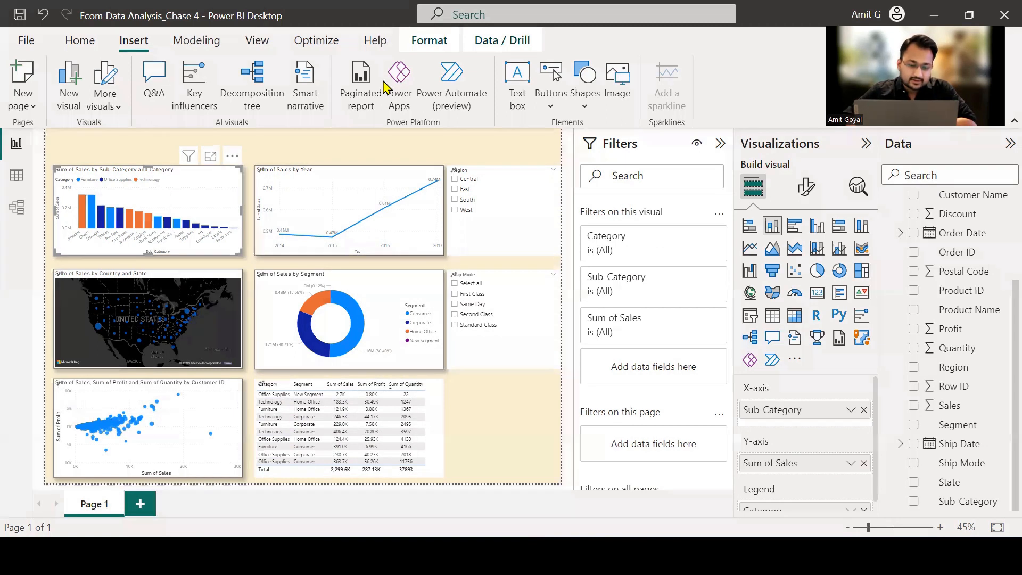
mouse_move(398, 38)
mouse_down()
mouse_move(444, 43)
mouse_move(395, 45)
mouse_up()
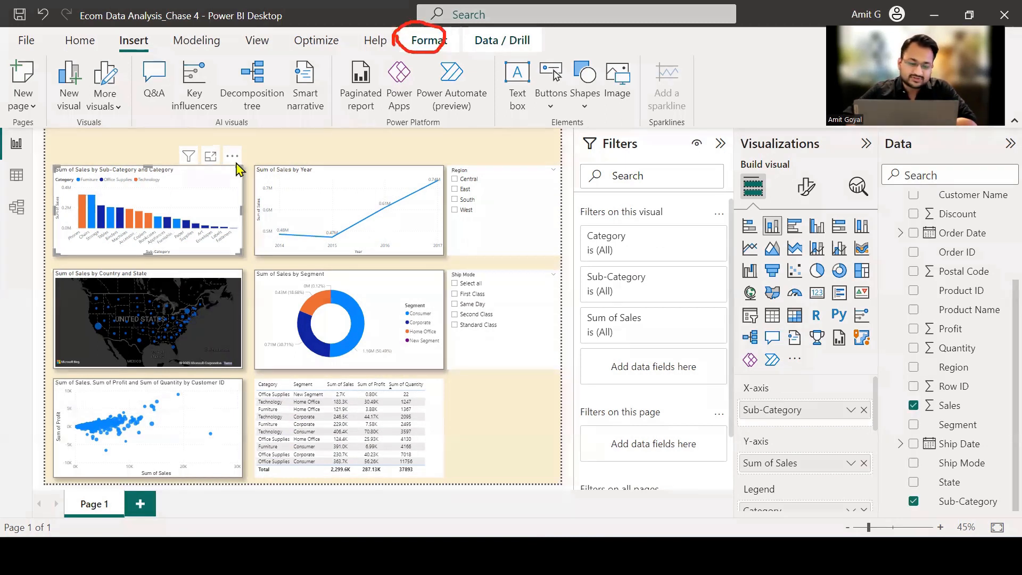
click(428, 43)
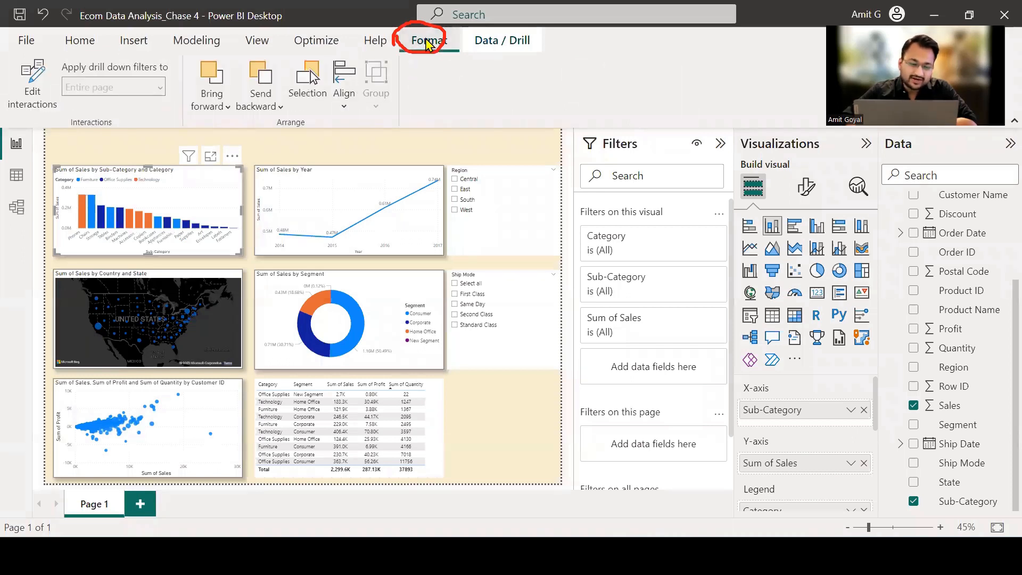
mouse_move(18, 53)
mouse_down()
mouse_move(43, 107)
mouse_move(30, 52)
mouse_up()
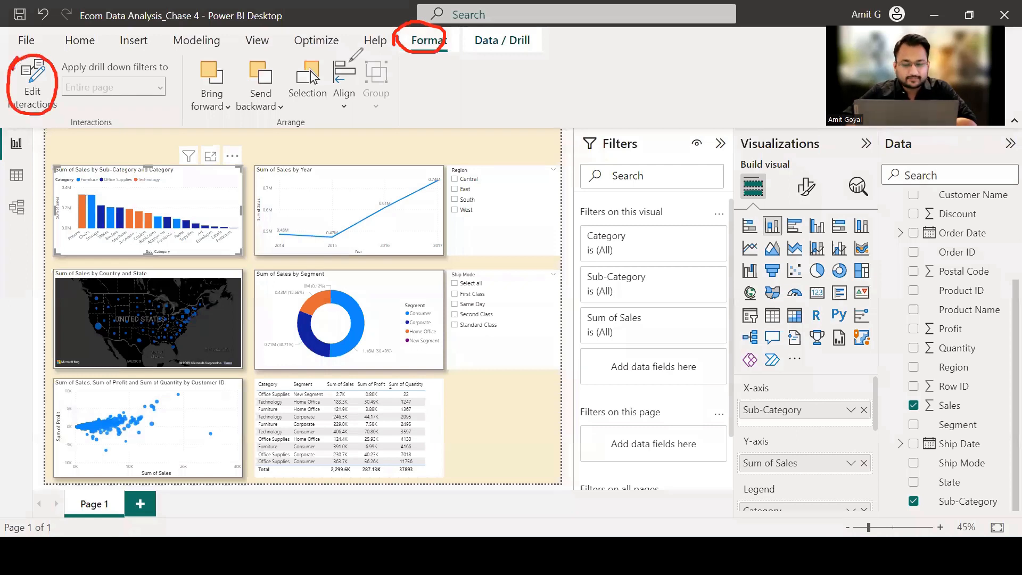
key(Escape)
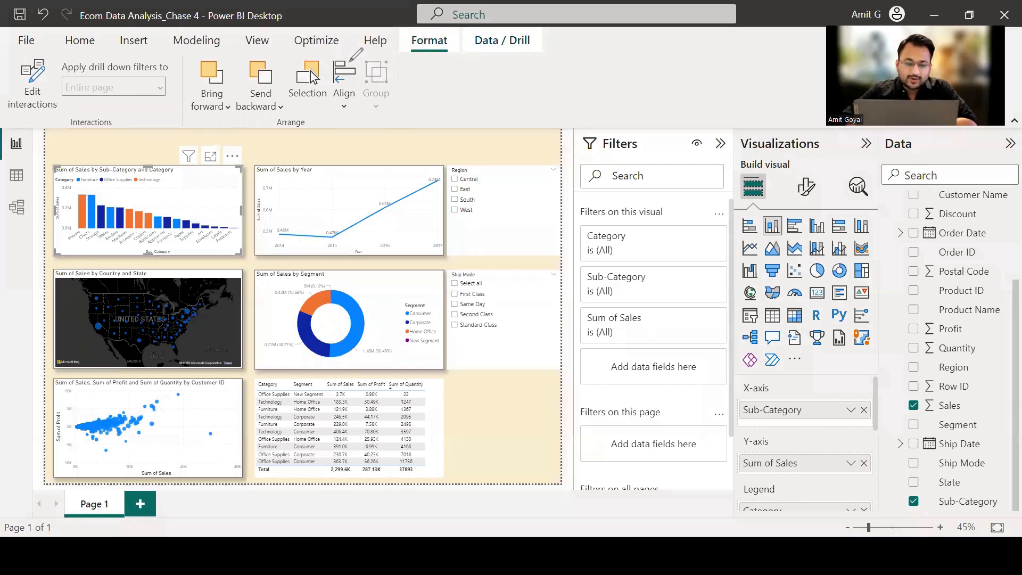
click(34, 95)
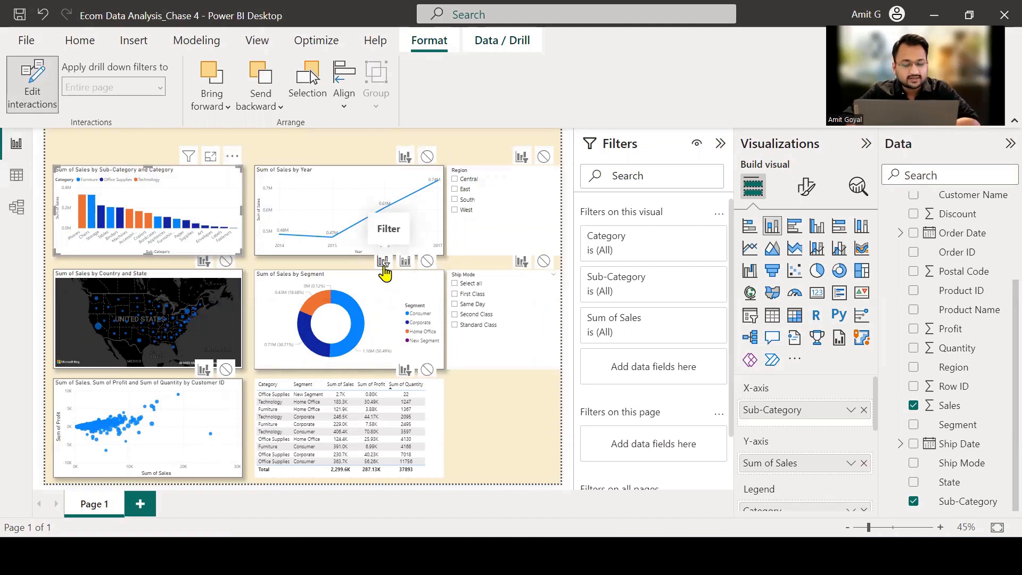
Set the column chart's interaction to Filter for the segment donut chart and None for the table, and leave interaction editing.
click(384, 263)
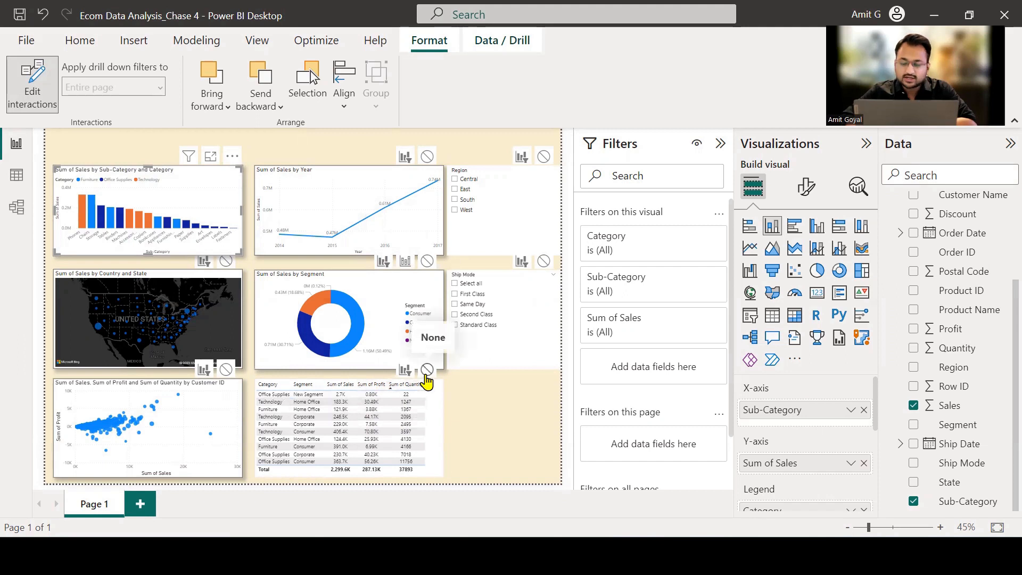
click(426, 373)
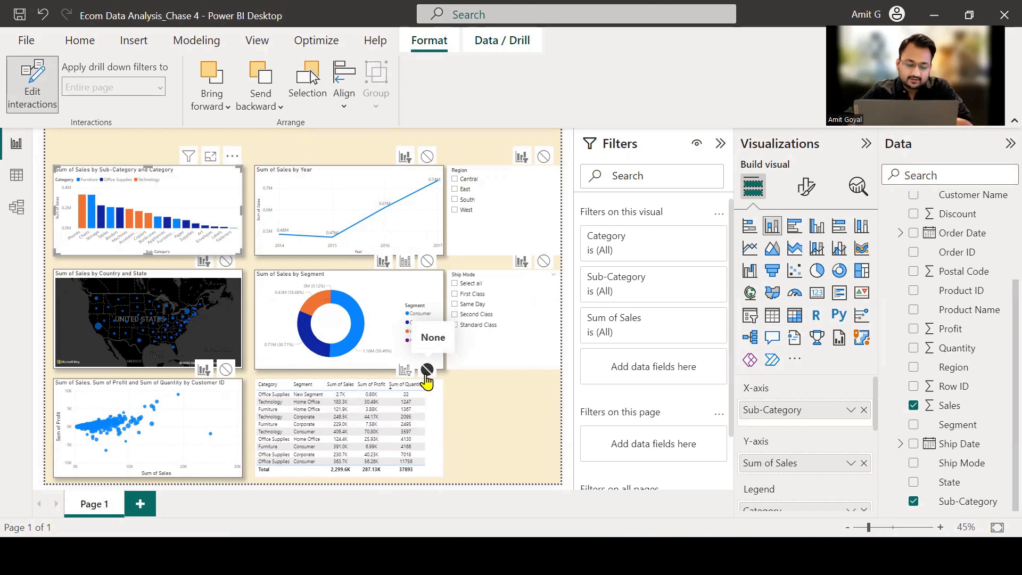
click(33, 90)
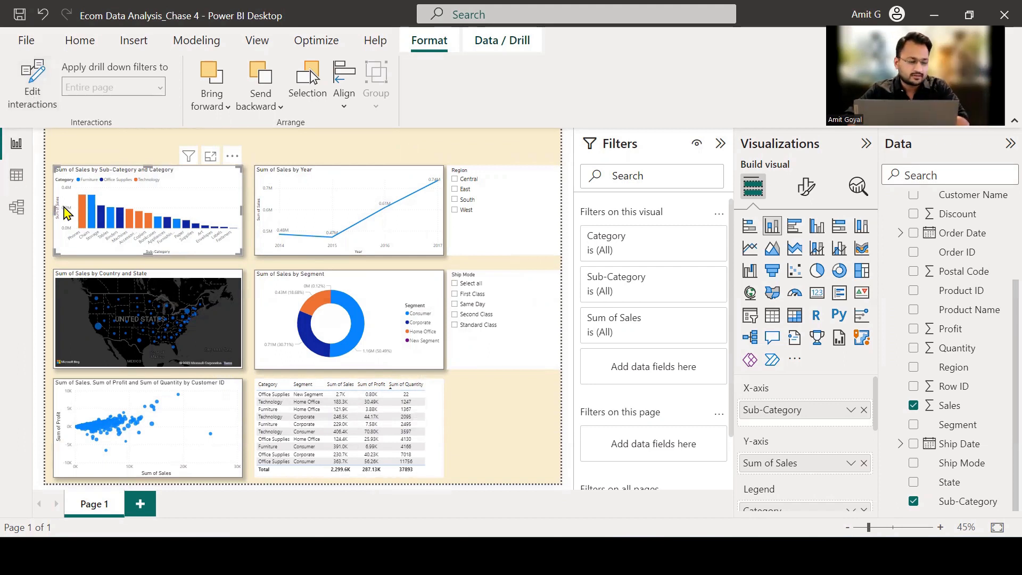
Test the column chart's interactions by selecting the Phones bar, checking the donut chart and table, and clearing the selection.
mouse_move(84, 220)
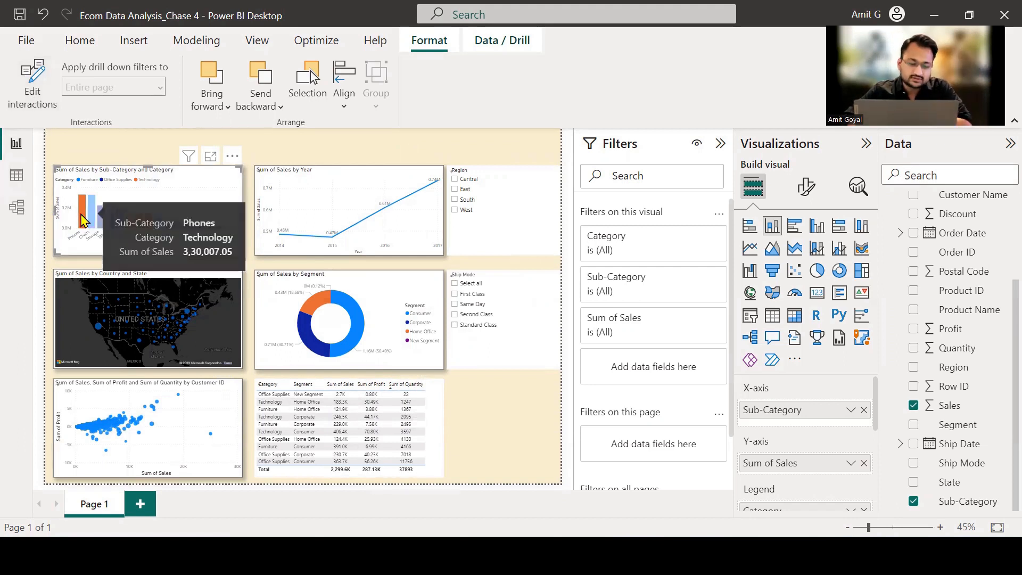
click(84, 220)
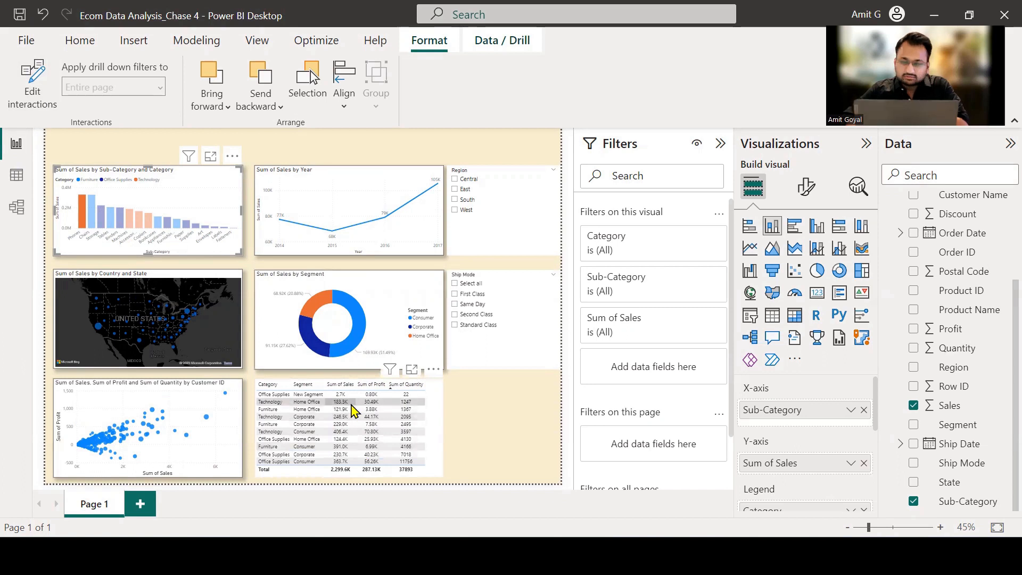
mouse_move(353, 412)
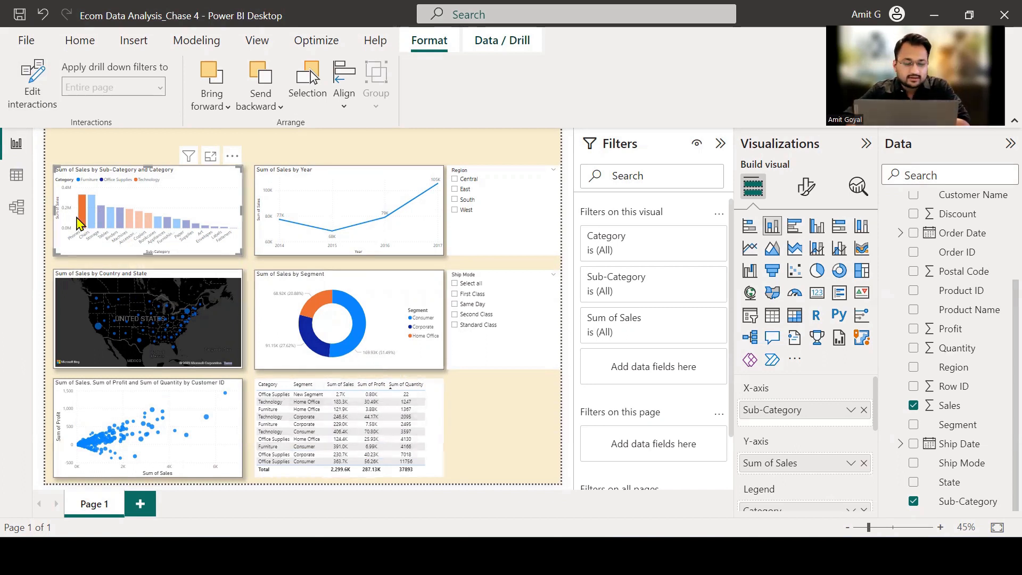
click(80, 223)
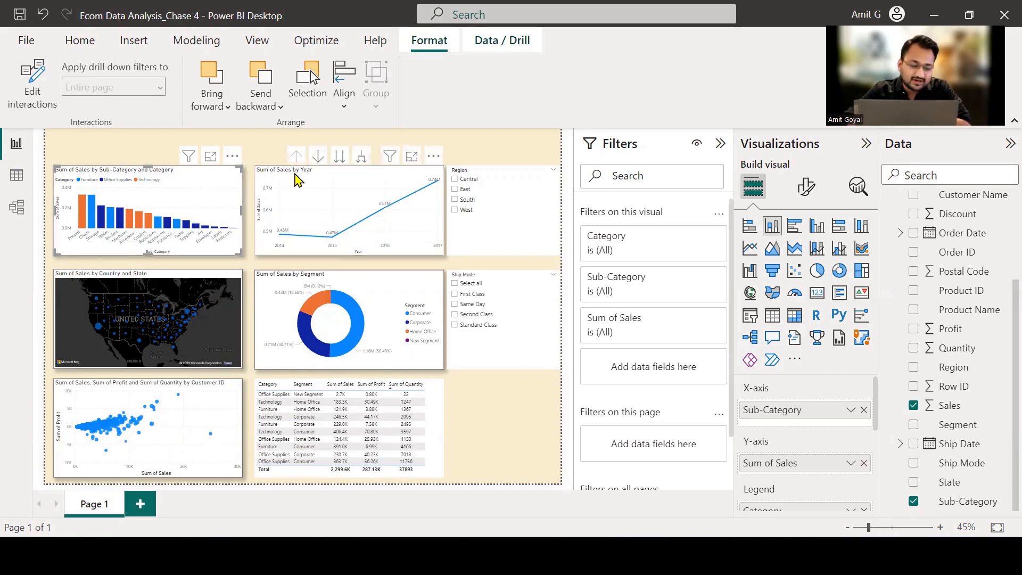
Edit the Sum of Sales by Year line chart's interactions, setting Filter for the segment donut chart and None for the table.
click(318, 178)
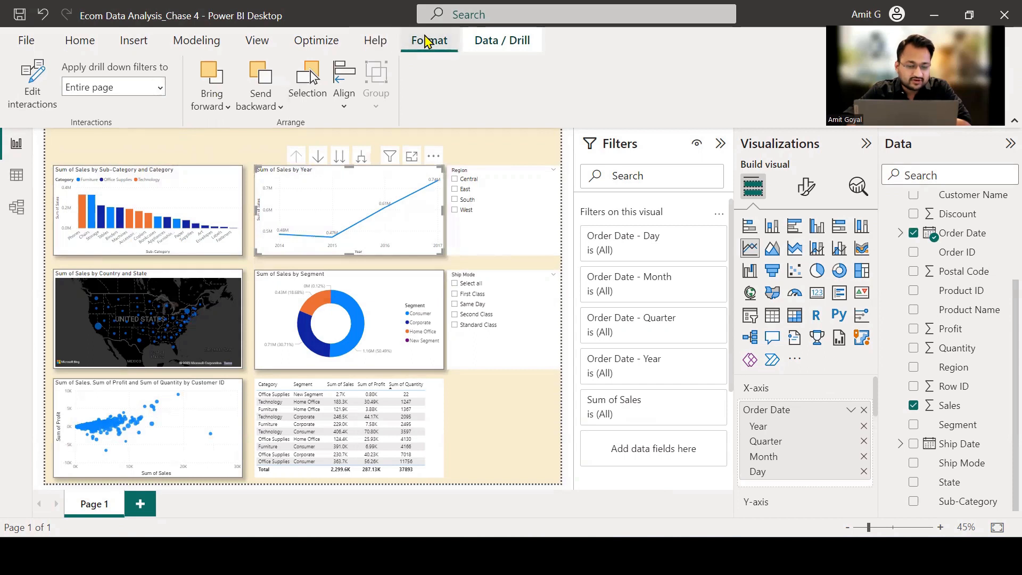
click(35, 90)
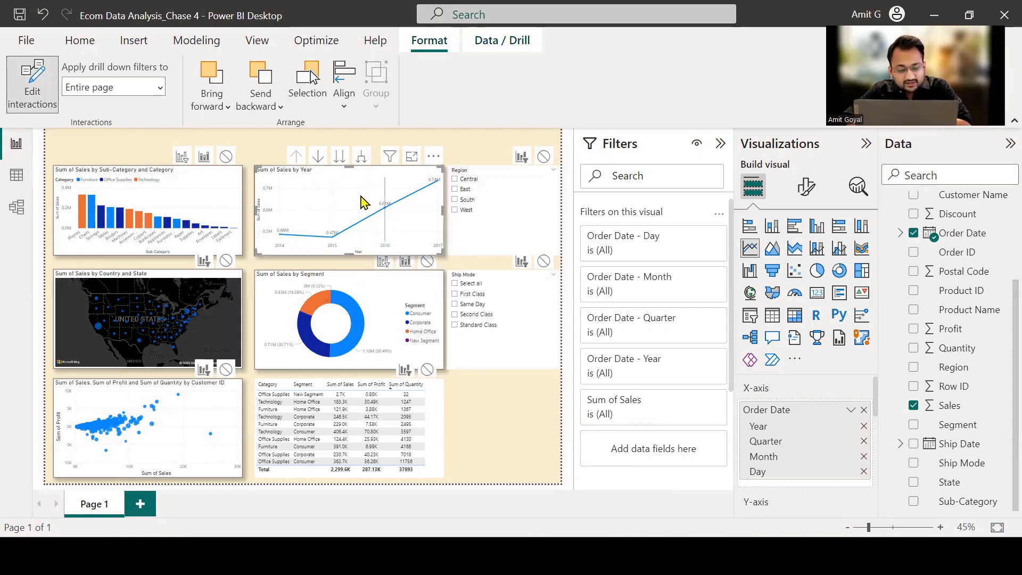
mouse_move(367, 207)
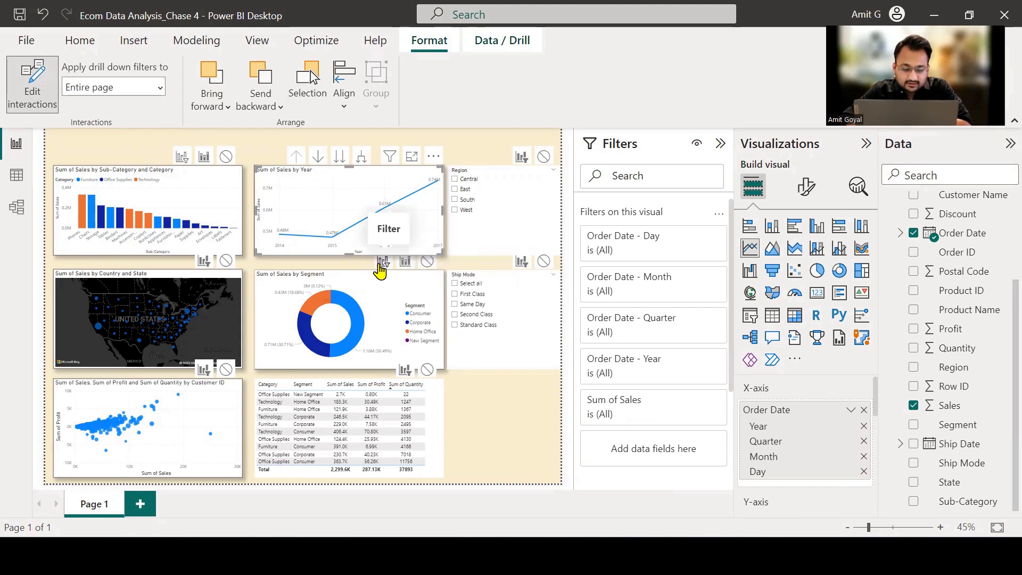
click(382, 263)
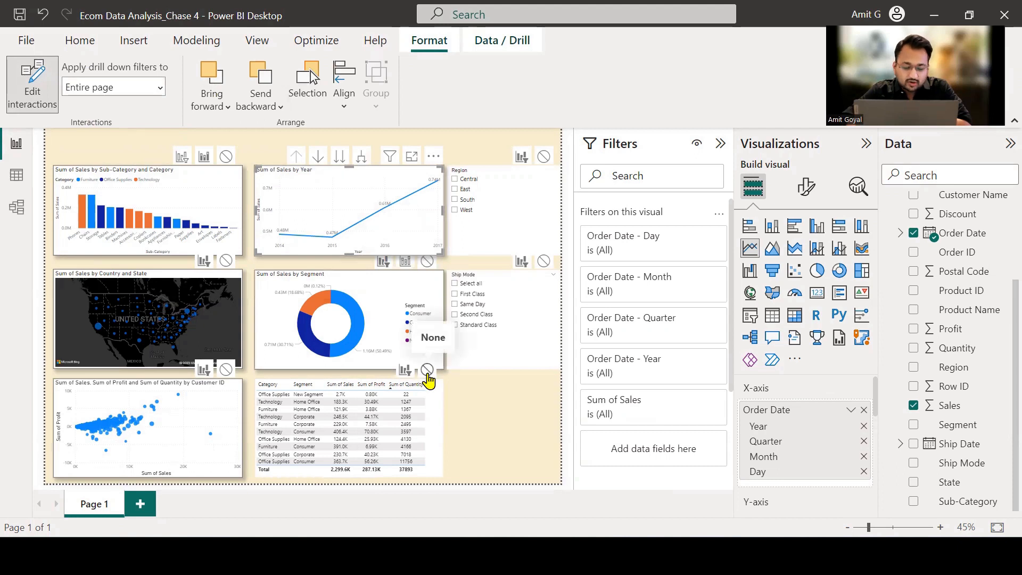
click(427, 372)
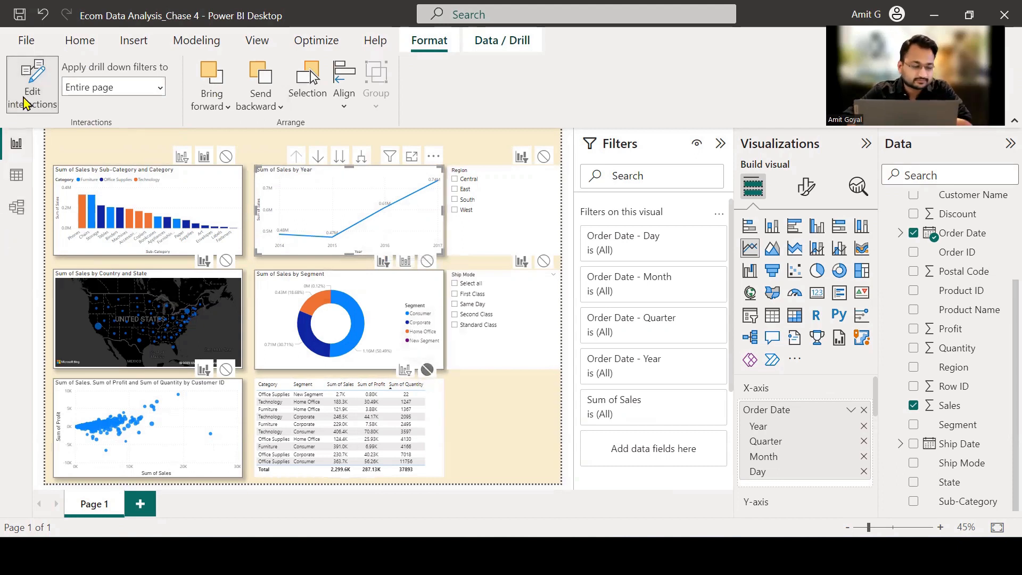
Leave interaction editing for the line chart, clear the visual selection, and mark the Filters pane with a circle and arrow.
click(27, 100)
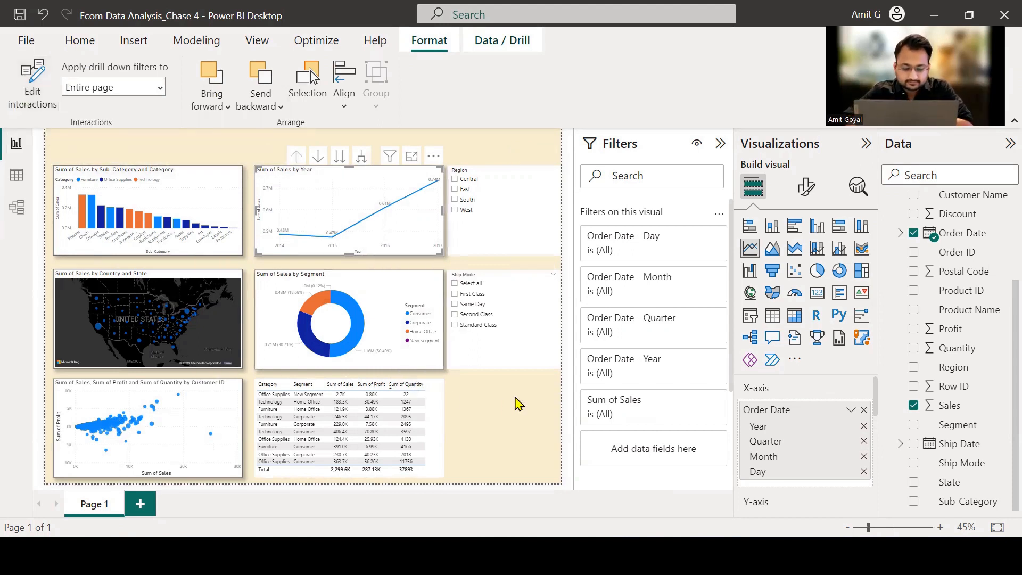
click(519, 404)
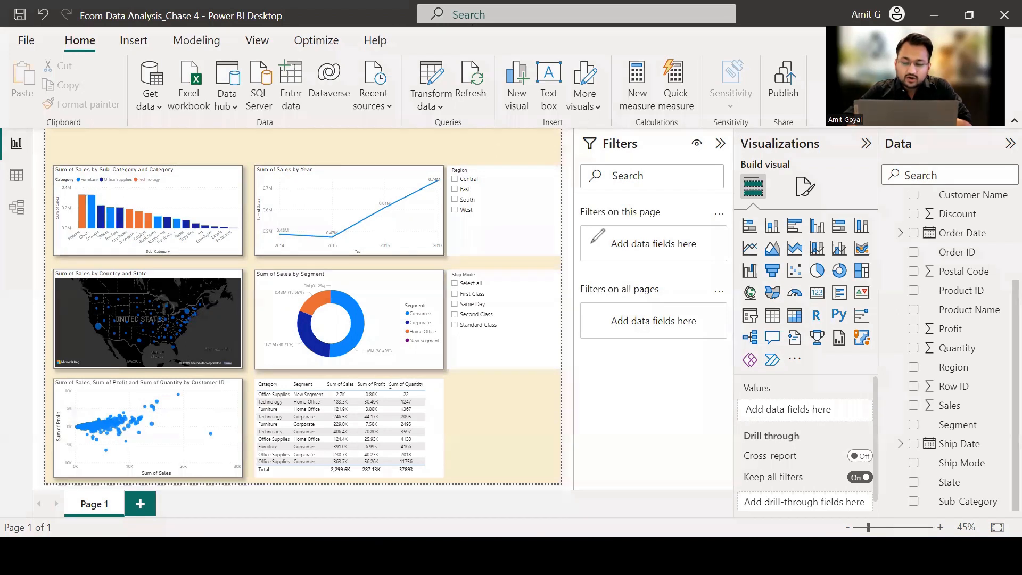
drag(591, 243, 575, 130)
mouse_move(523, 154)
mouse_down()
mouse_move(562, 152)
mouse_move(554, 167)
mouse_up()
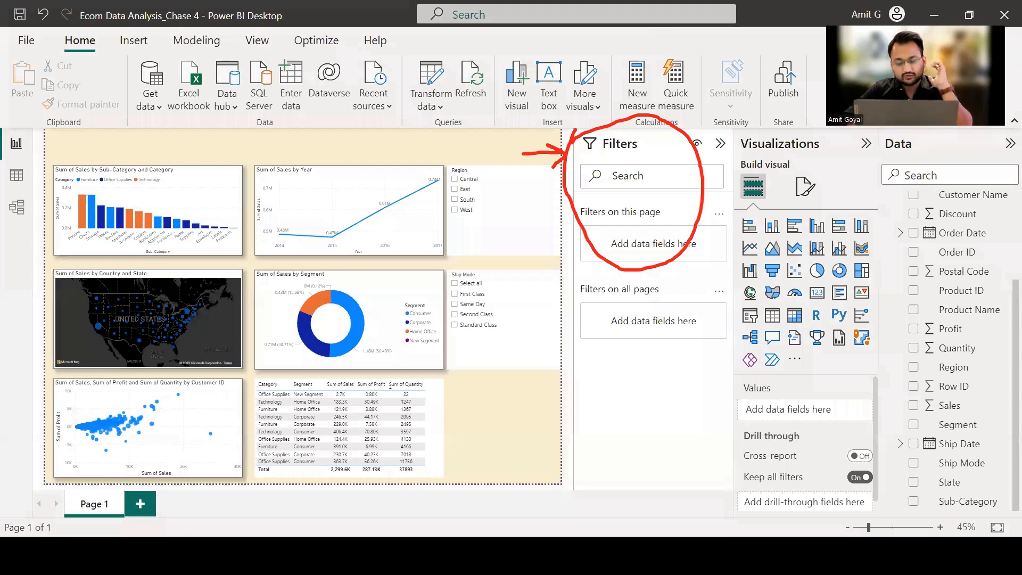
Switch to the Notepad notes and add the heading "Filter Pane :" below the three interaction types.
key(alt+Tab)
click(400, 361)
key(Return)
key(Return)
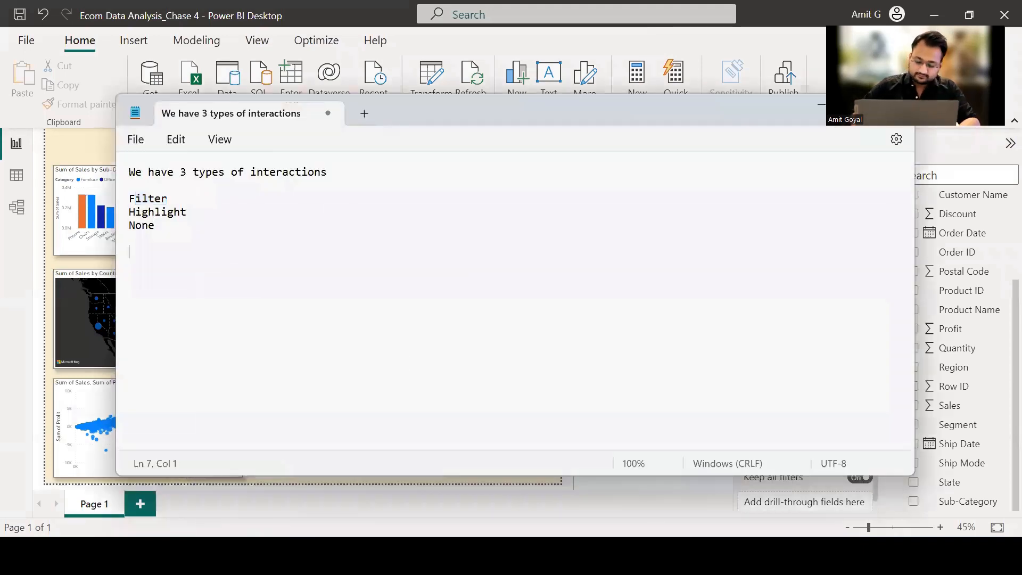
text(Filter a)
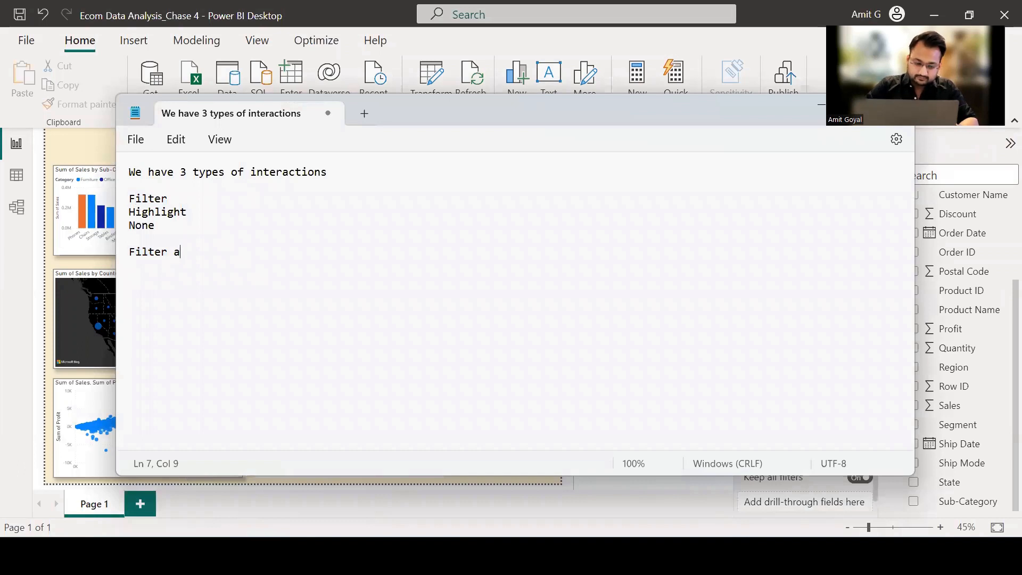
key(BackSpace)
text(Pane)
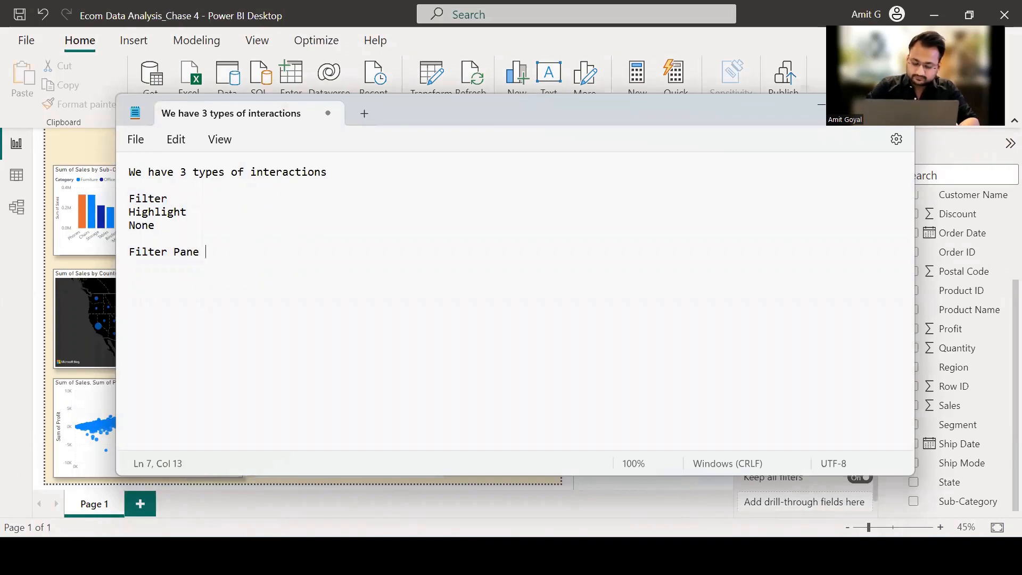
text( :)
key(Return)
key(Return)
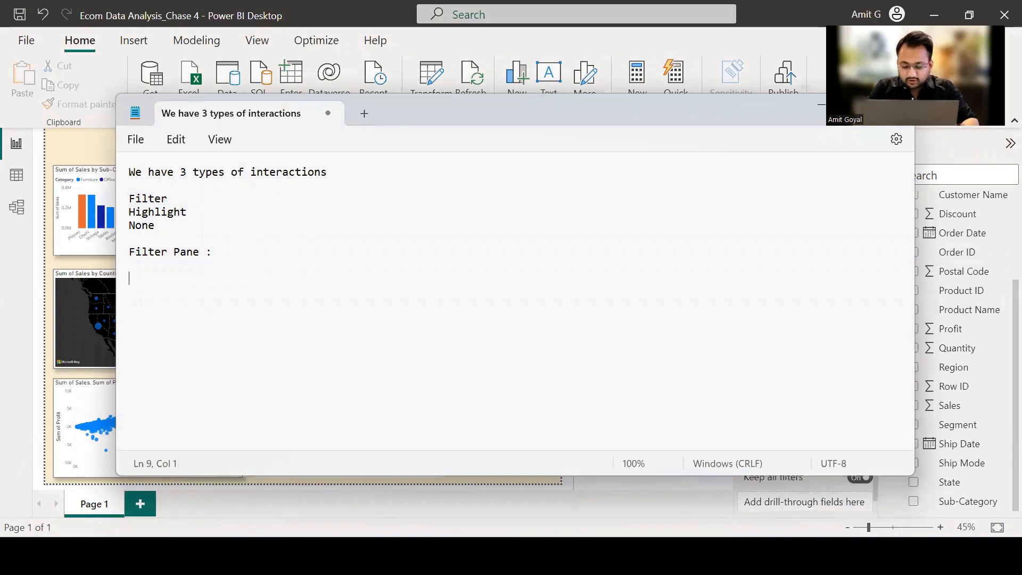
List "1. Visual Filter", "2. Page Filter" and "3. Filter on all Pages" under the Filter Pane heading, and return to Power BI.
text(1. )
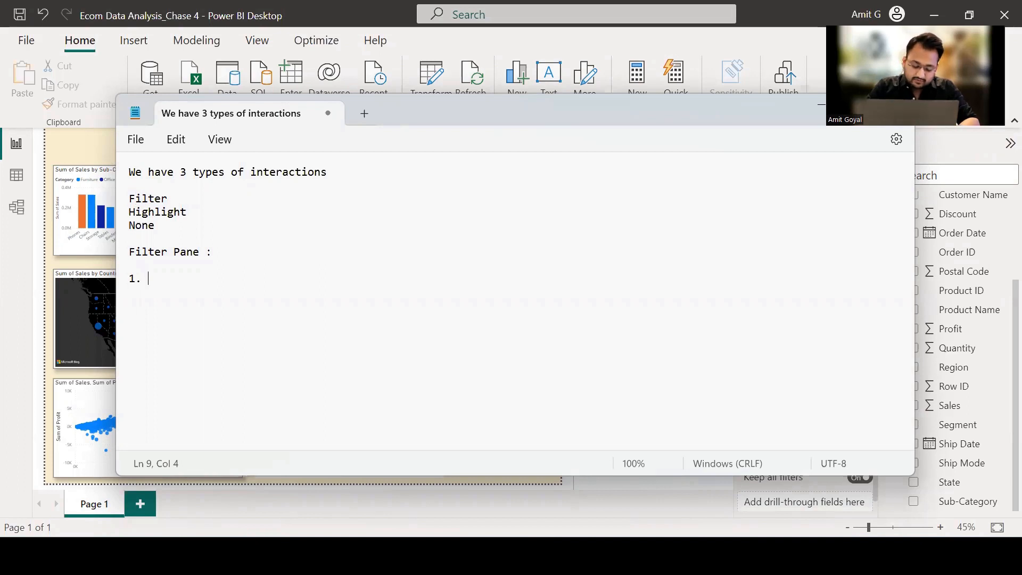
text(Vis)
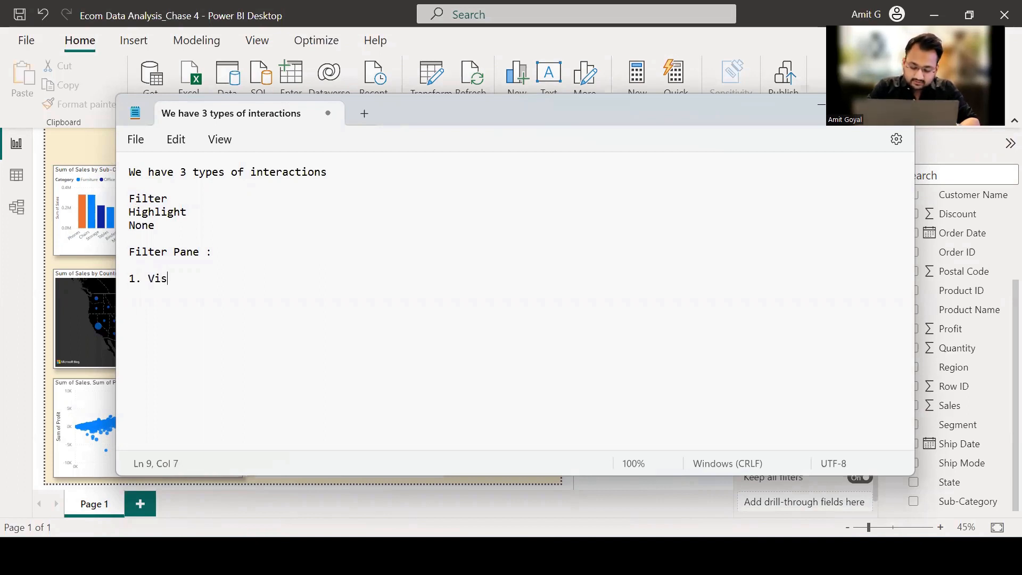
text(ual Filter)
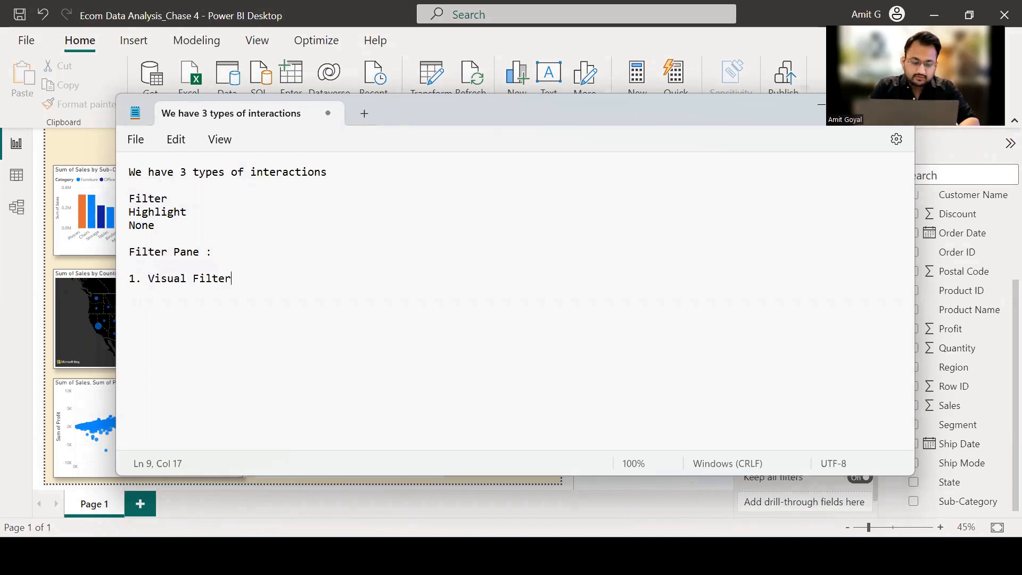
key(Return)
text(2. )
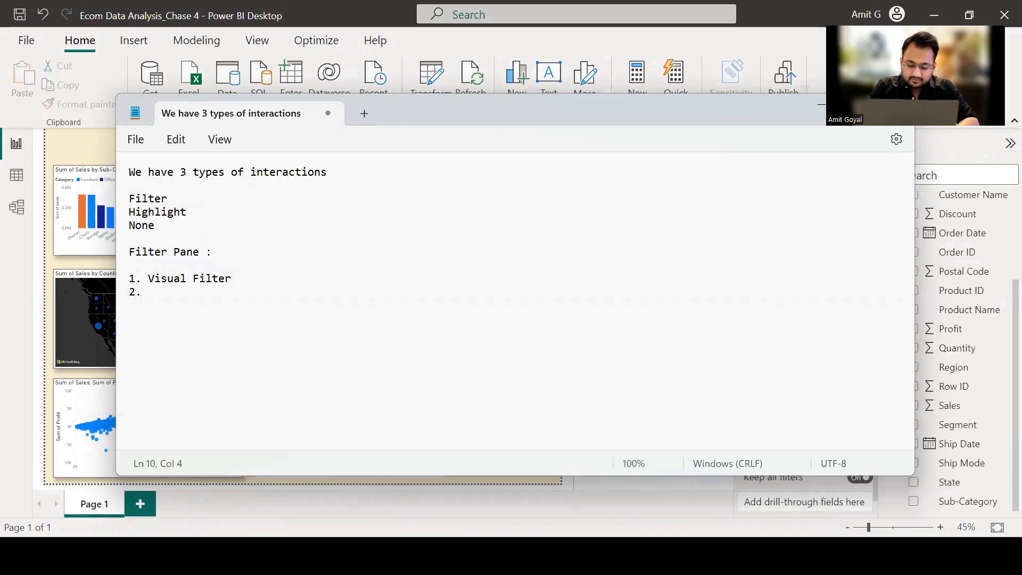
text(Page Filter)
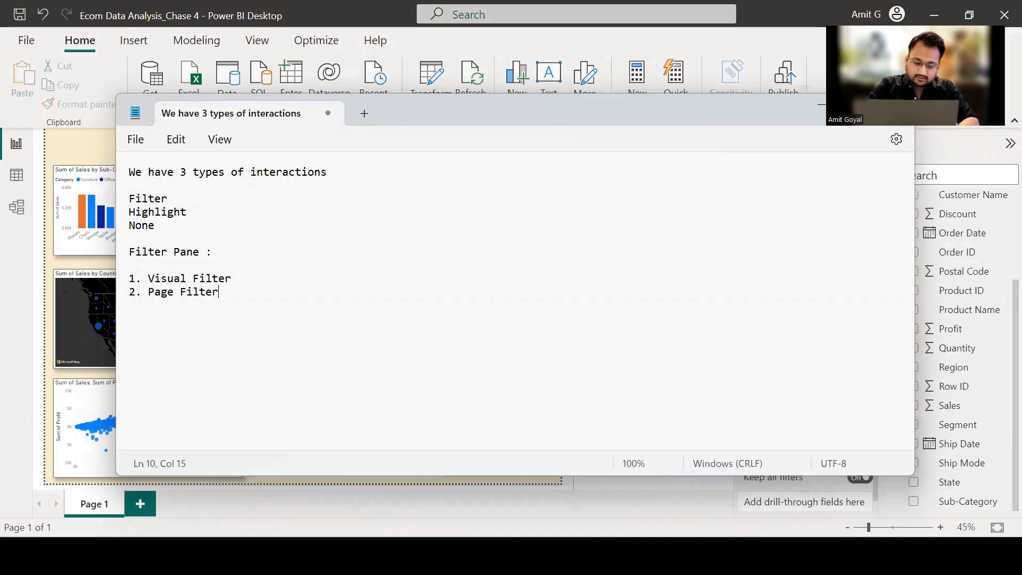
key(Return)
text(3.)
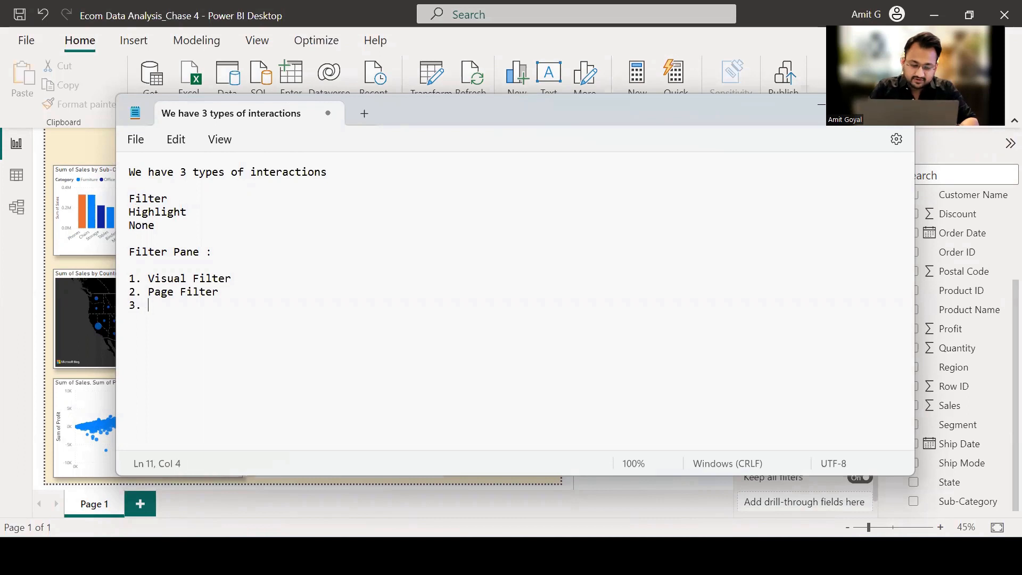
text( Filter )
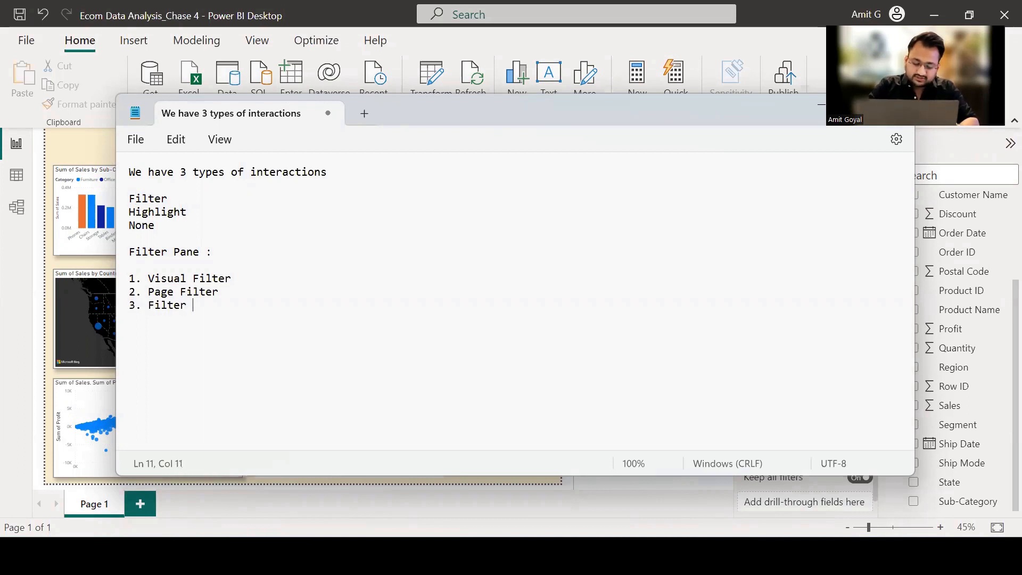
text(on all Pages)
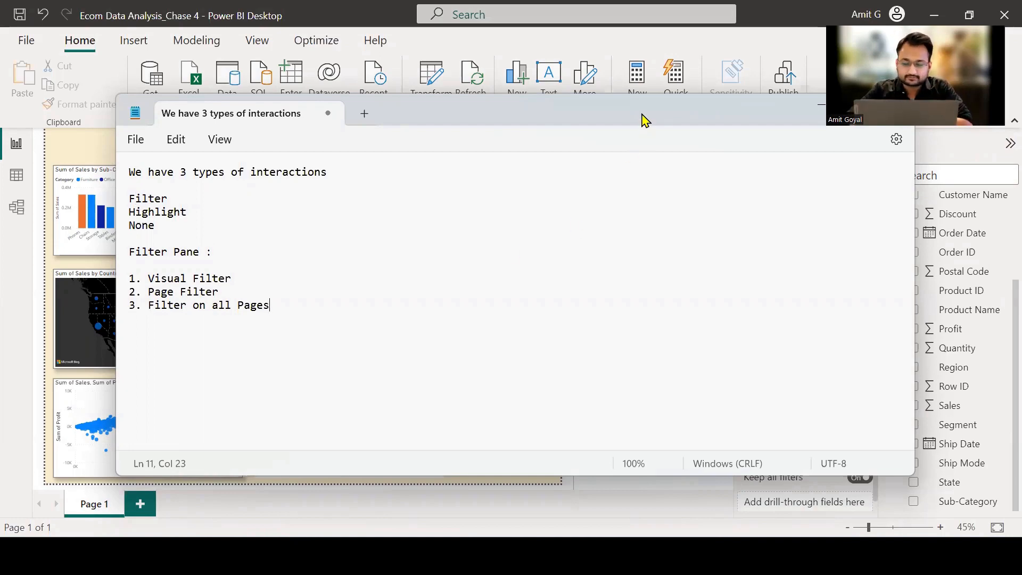
drag(808, 111, 737, 112)
click(750, 106)
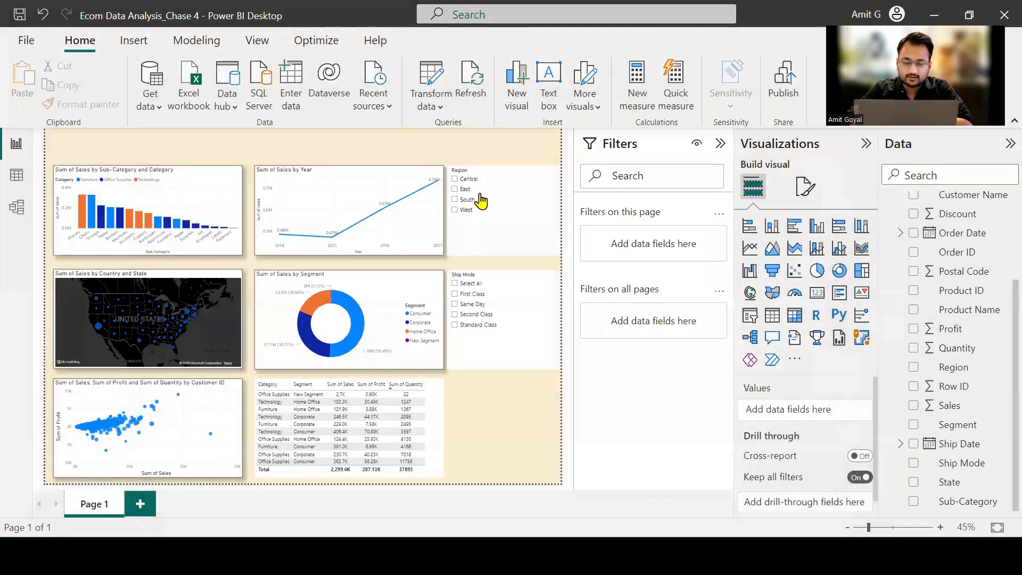
Select the Sum of Sales by Sub-Category and Category column chart, and mark the chart and its Filters on this visual section.
click(208, 182)
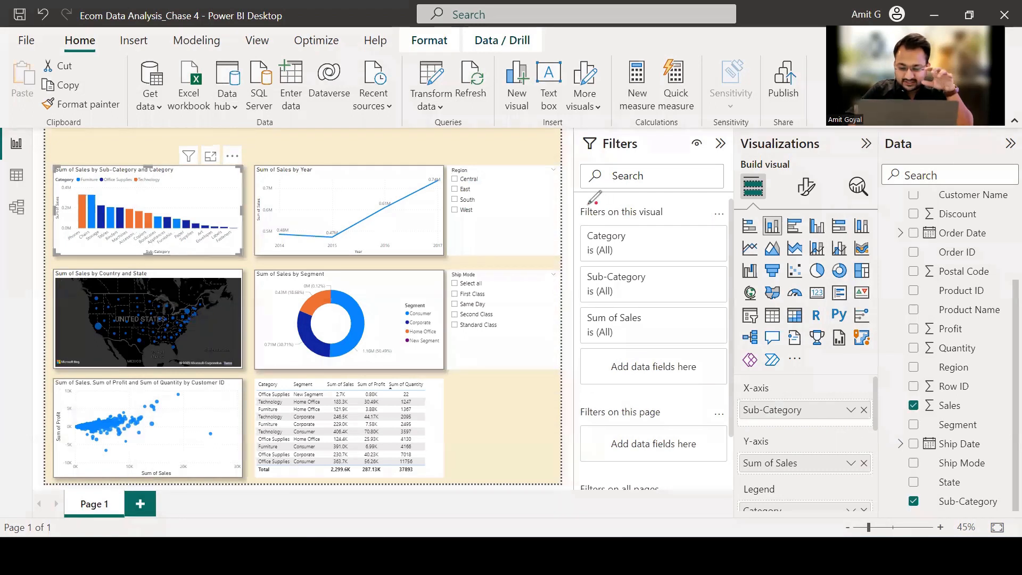
mouse_move(598, 203)
mouse_down()
mouse_move(575, 216)
mouse_move(659, 224)
mouse_move(666, 198)
mouse_move(597, 201)
mouse_up()
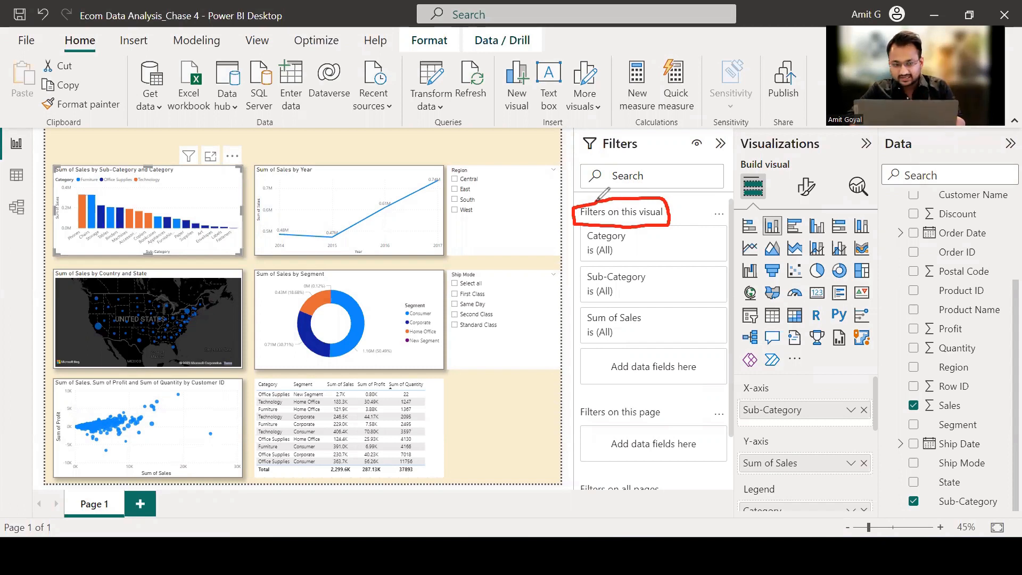
mouse_move(164, 127)
mouse_down()
mouse_move(160, 161)
mouse_move(182, 142)
mouse_up()
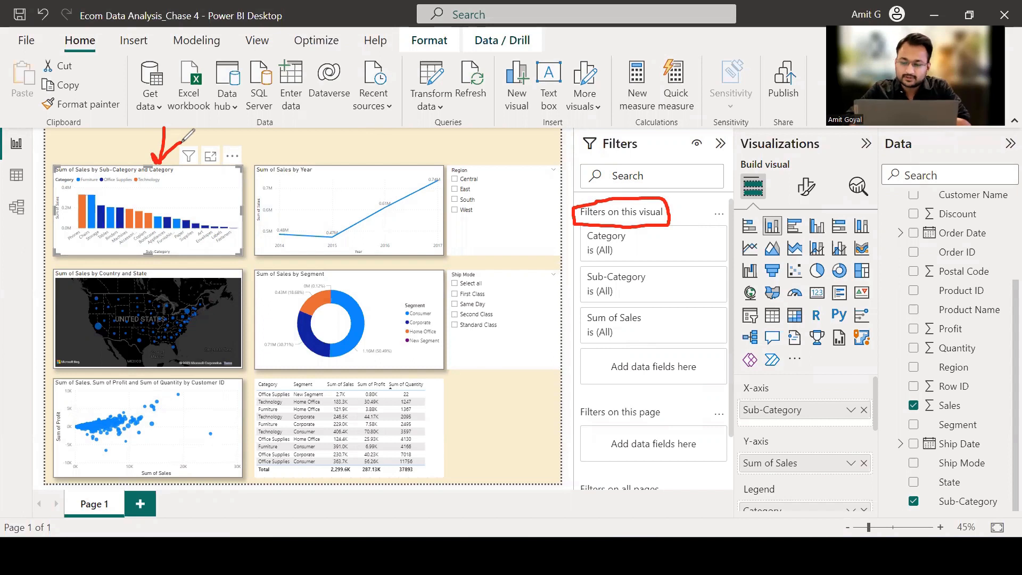
key(e)
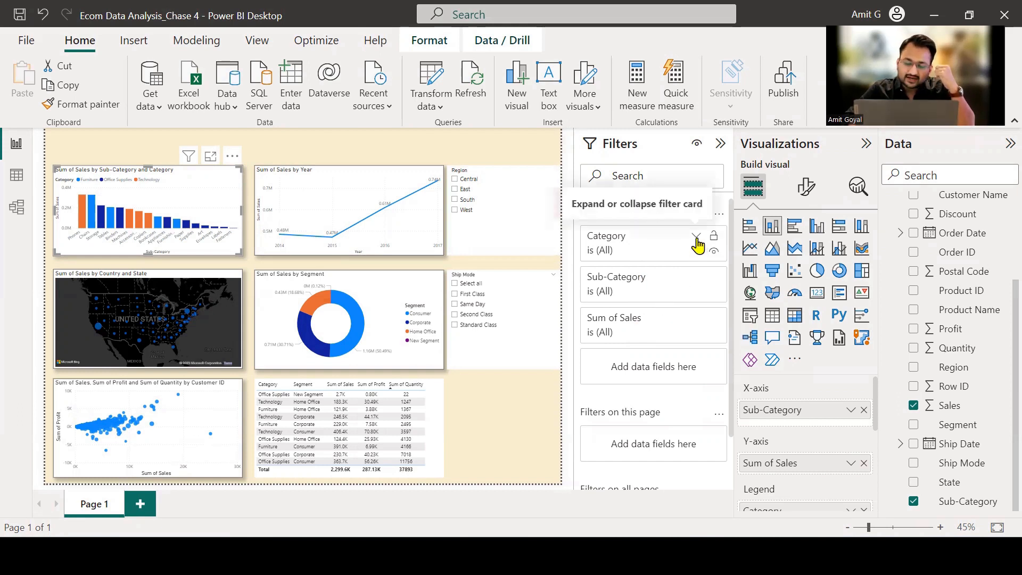
Test the column chart's Category visual filter with Furniture and Office Supplies, and reset it to all categories.
click(696, 237)
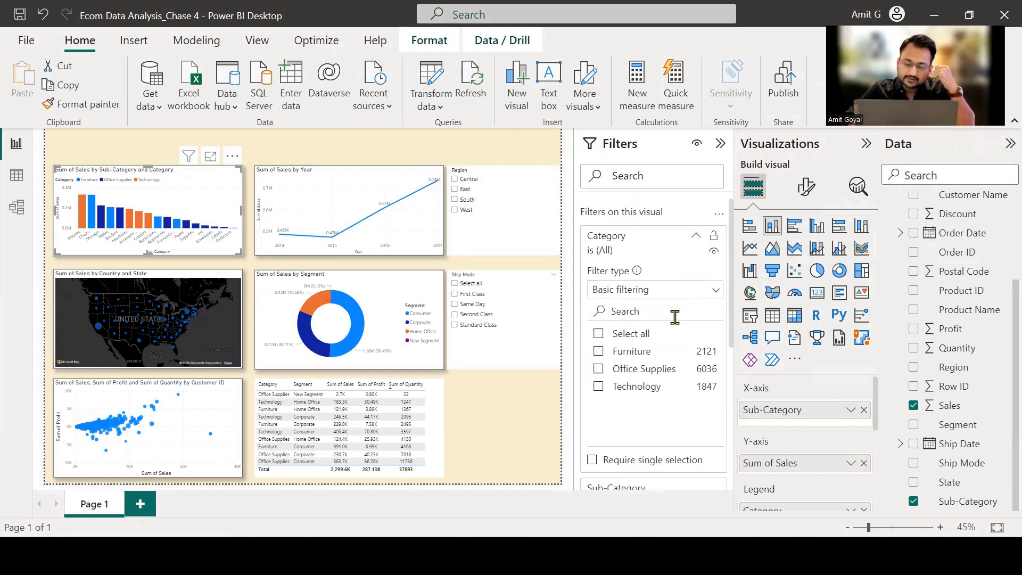
click(599, 351)
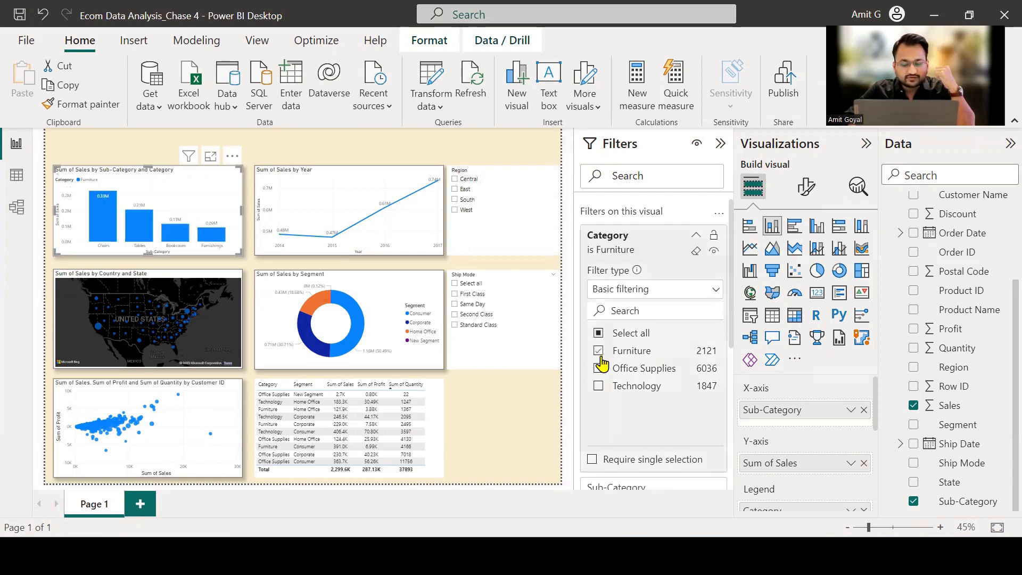
click(598, 368)
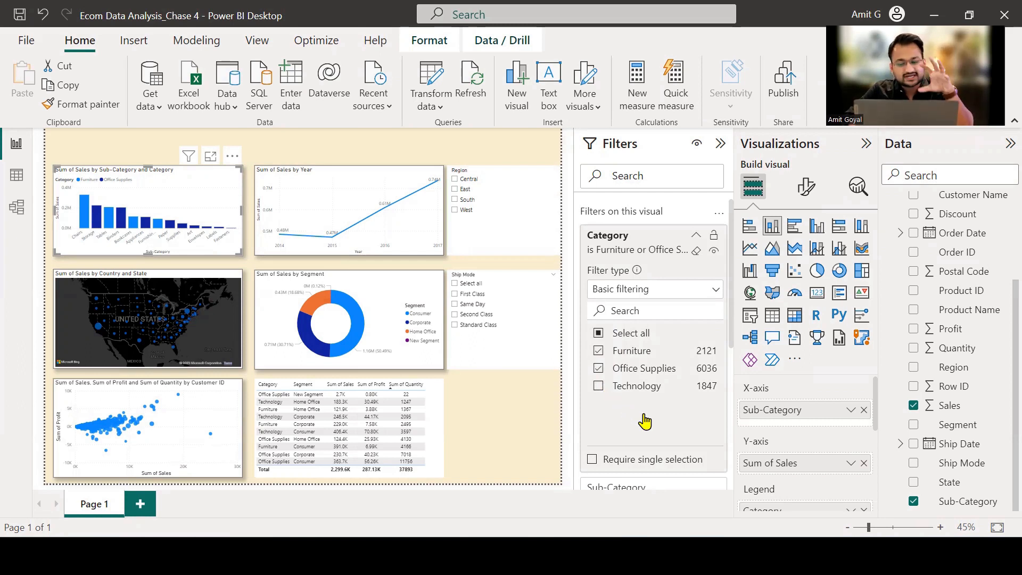
click(601, 334)
click(601, 335)
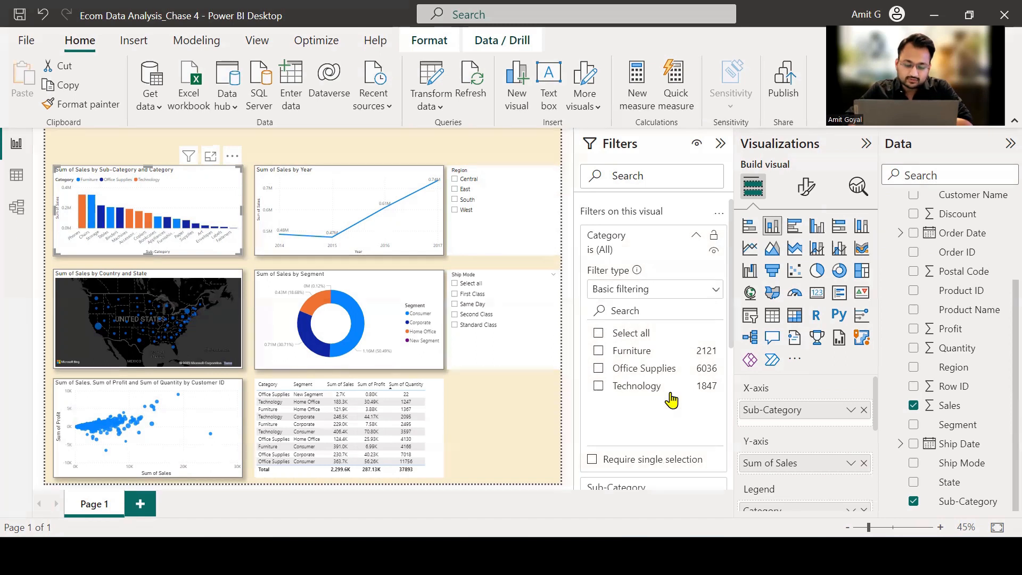
Expand the column chart's Sub-Category filter card and look through the values it offers.
scroll(672, 400, down, 1)
scroll(671, 400, down, 3)
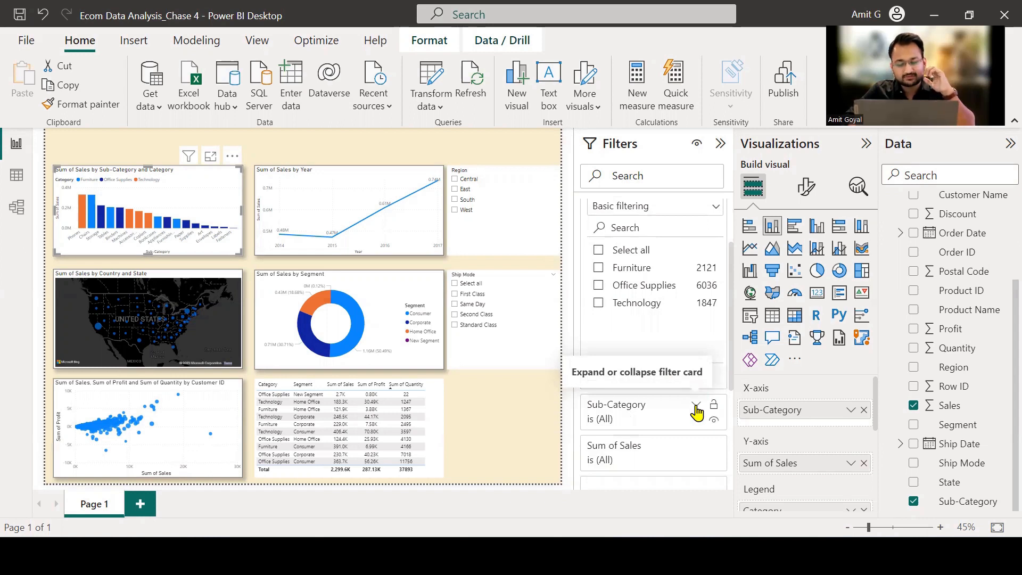
click(697, 409)
scroll(674, 423, down, 3)
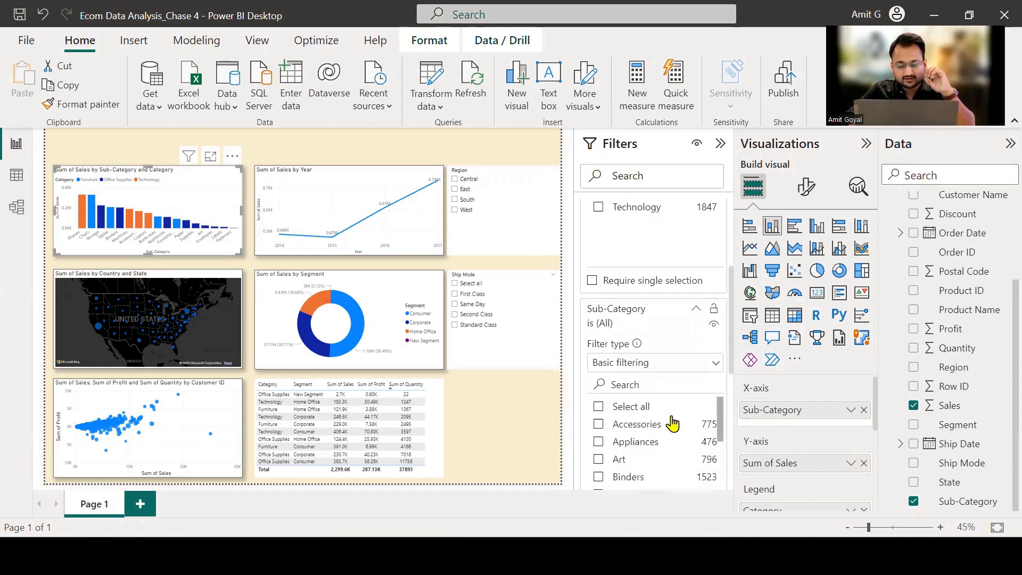
scroll(679, 359, down, 5)
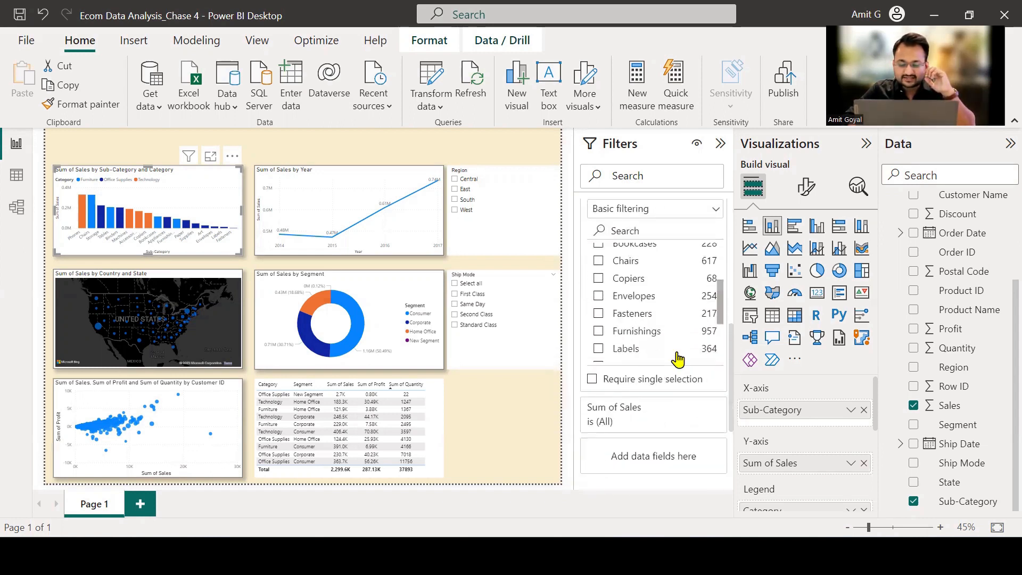
Test a Sum of Sales visual filter of less than 10000 on the column chart, and clear the filter.
mouse_move(670, 418)
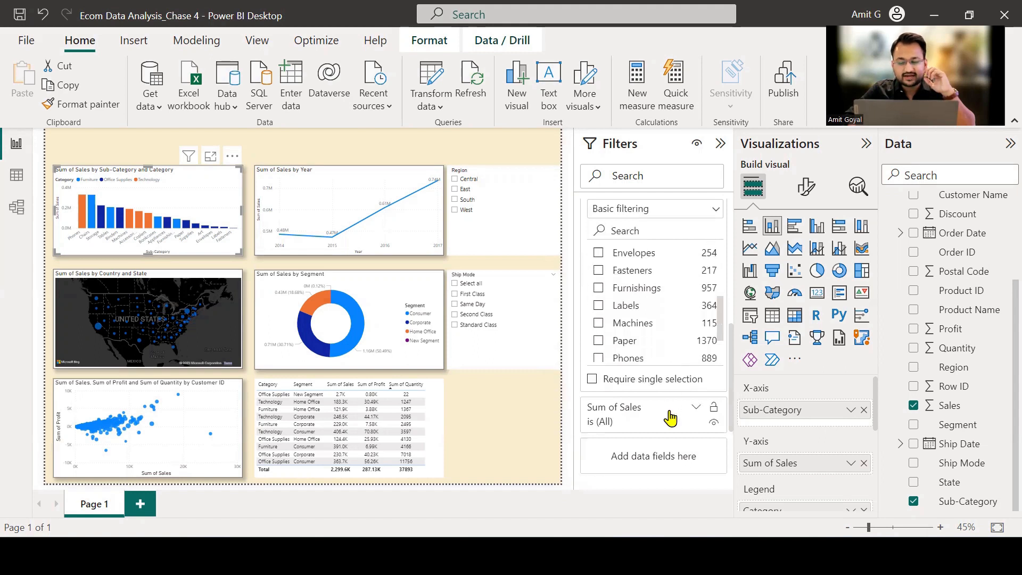
click(696, 409)
scroll(695, 414, down, 1)
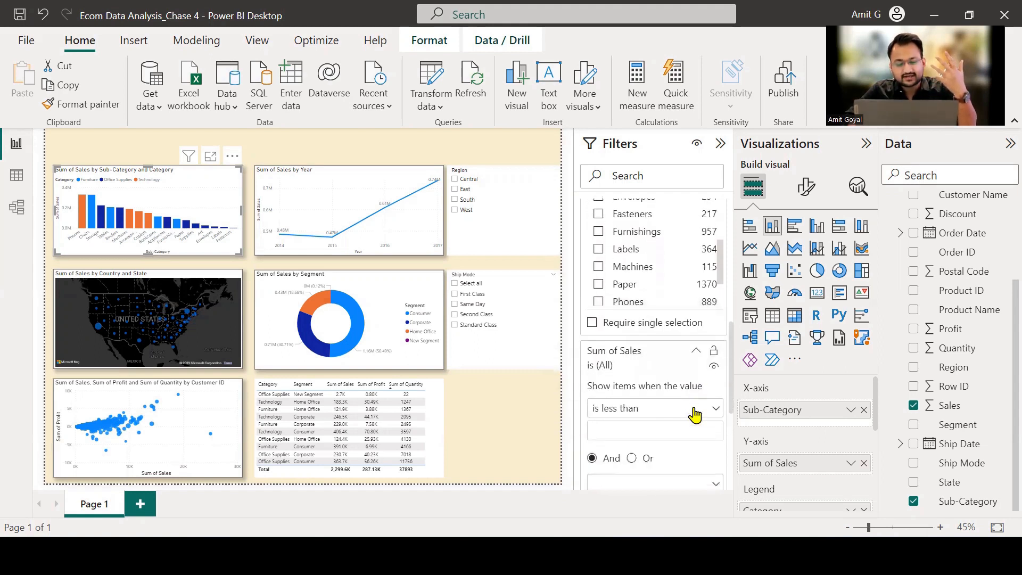
scroll(689, 407, down, 1)
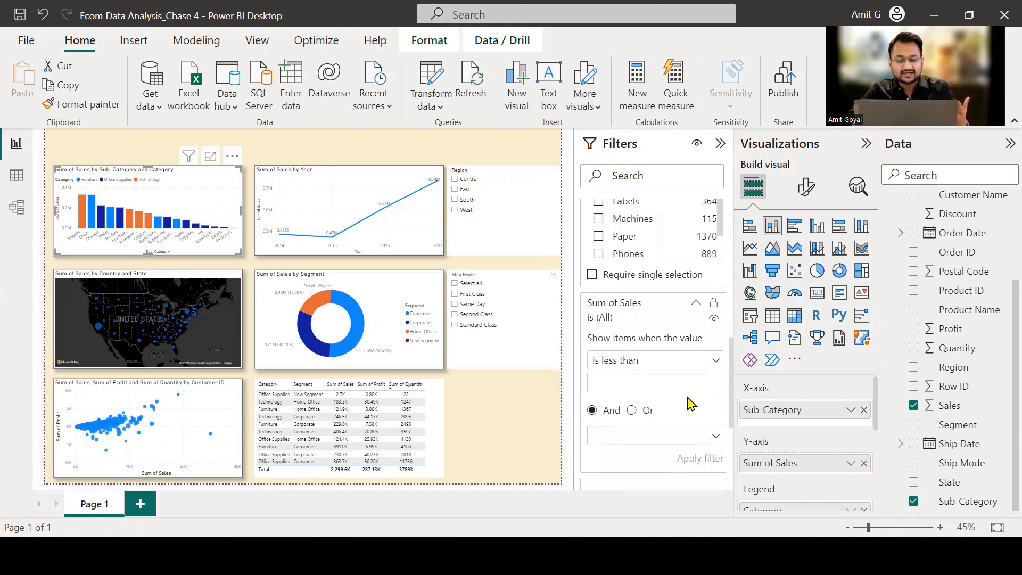
click(691, 381)
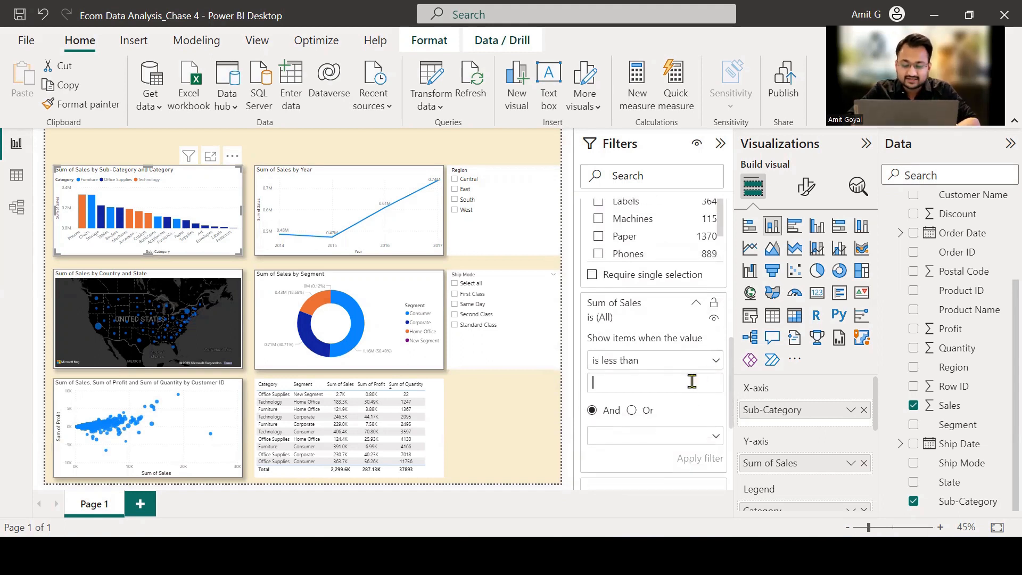
text(1000)
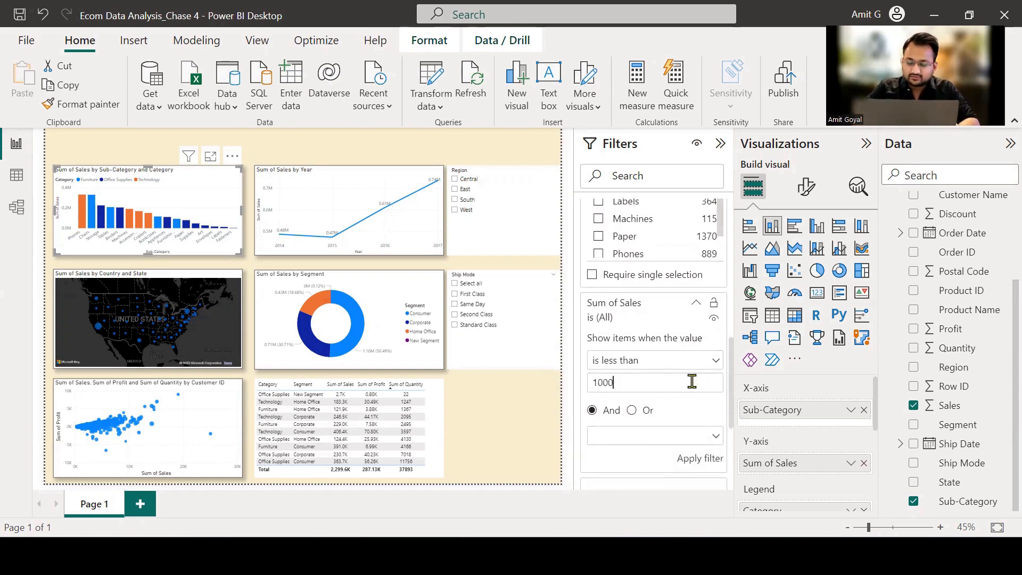
text(0)
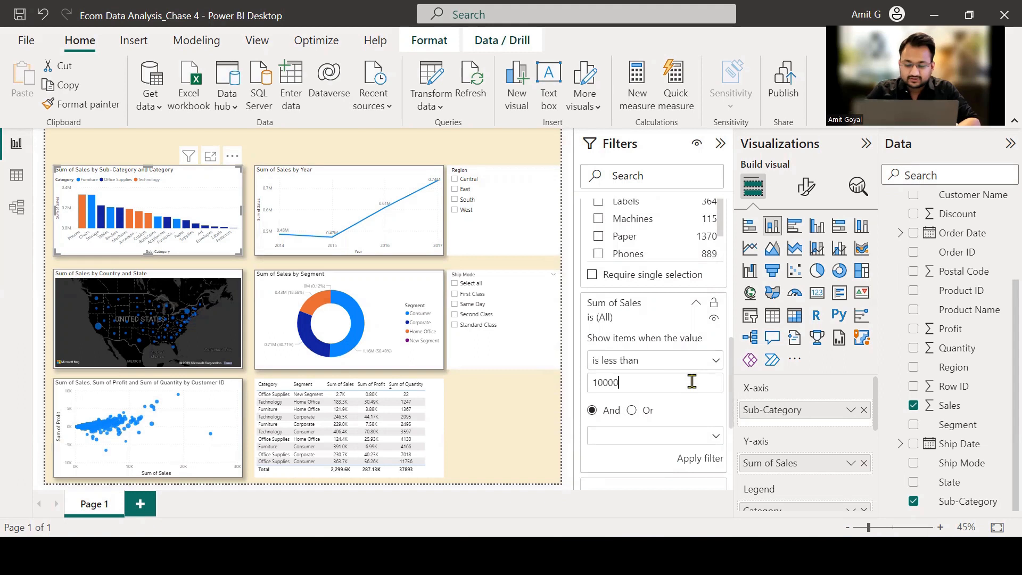
click(695, 462)
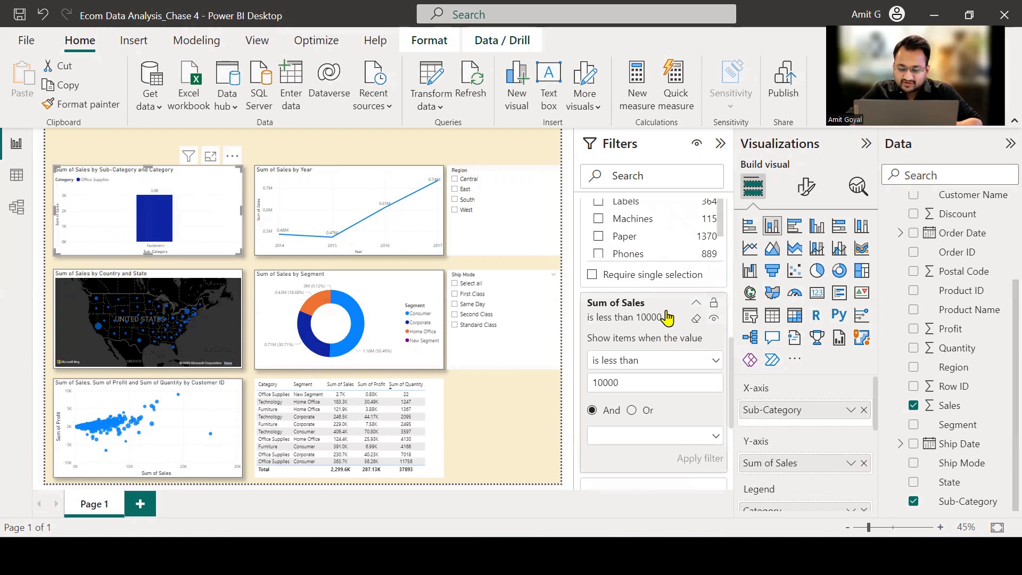
click(696, 319)
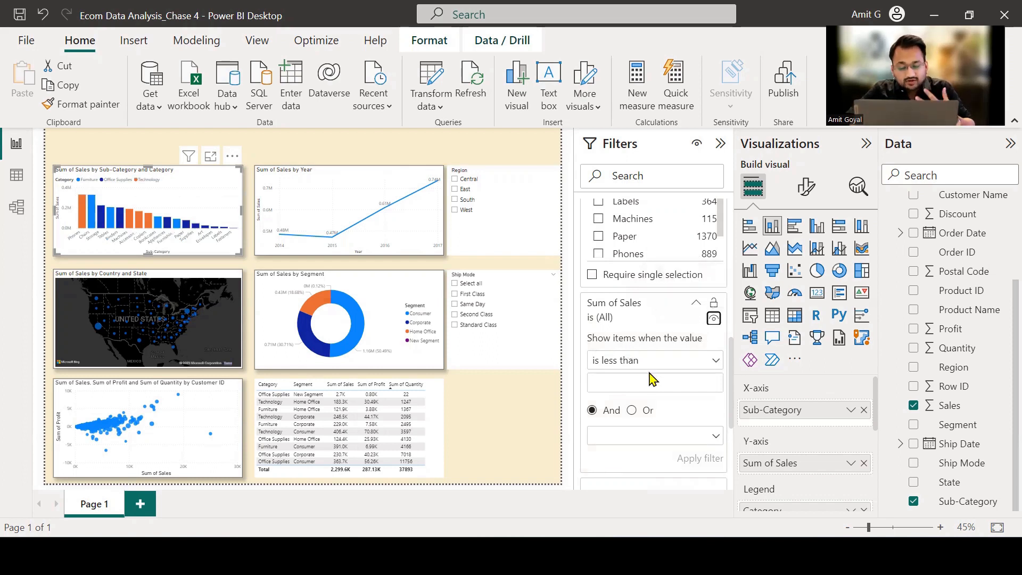
Mark the drop area for extra visual-level filter fields, and add Region to the column chart's Filters on this visual.
scroll(648, 371, down, 1)
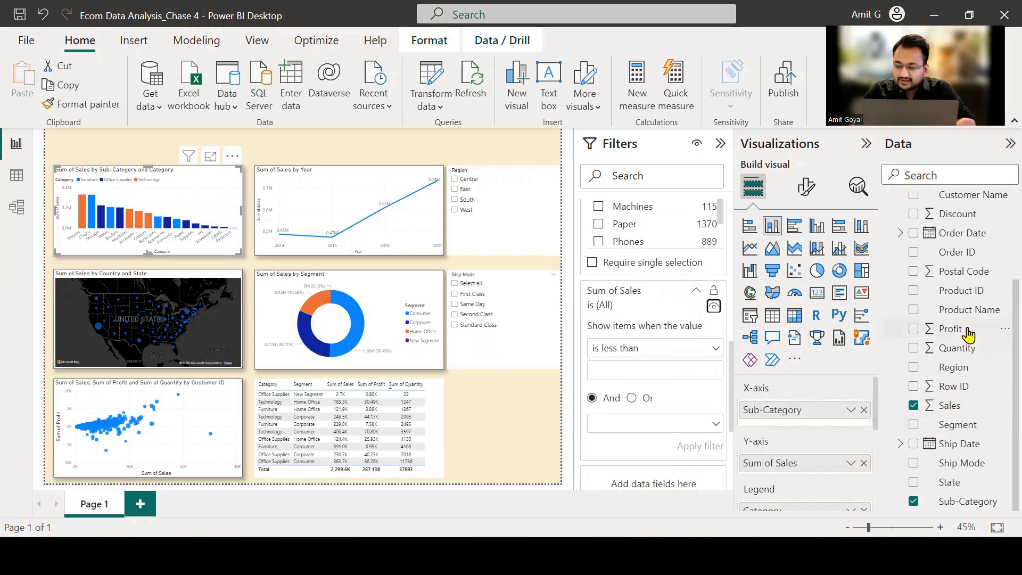
scroll(961, 337, up, 2)
scroll(967, 335, down, 2)
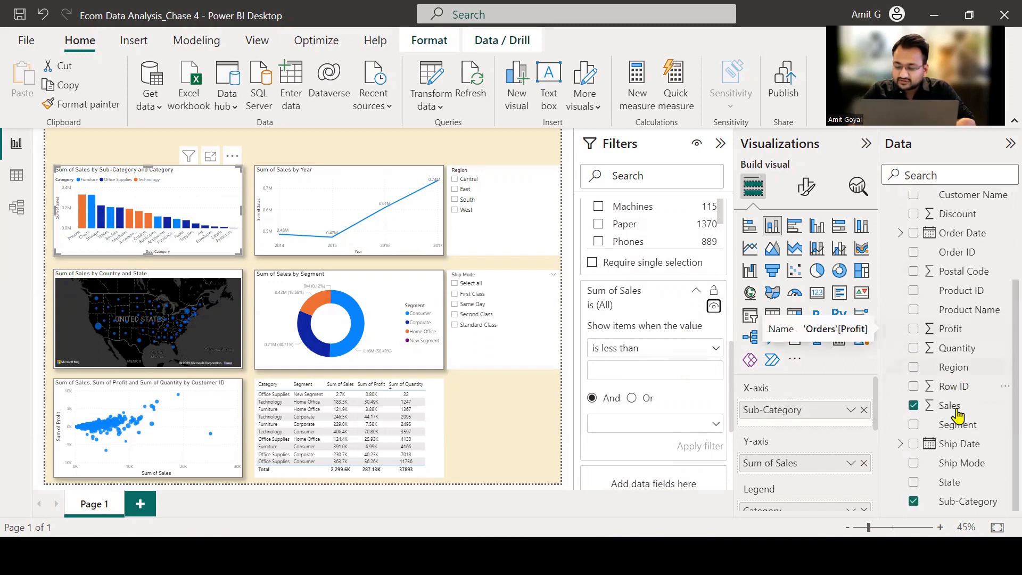
click(952, 379)
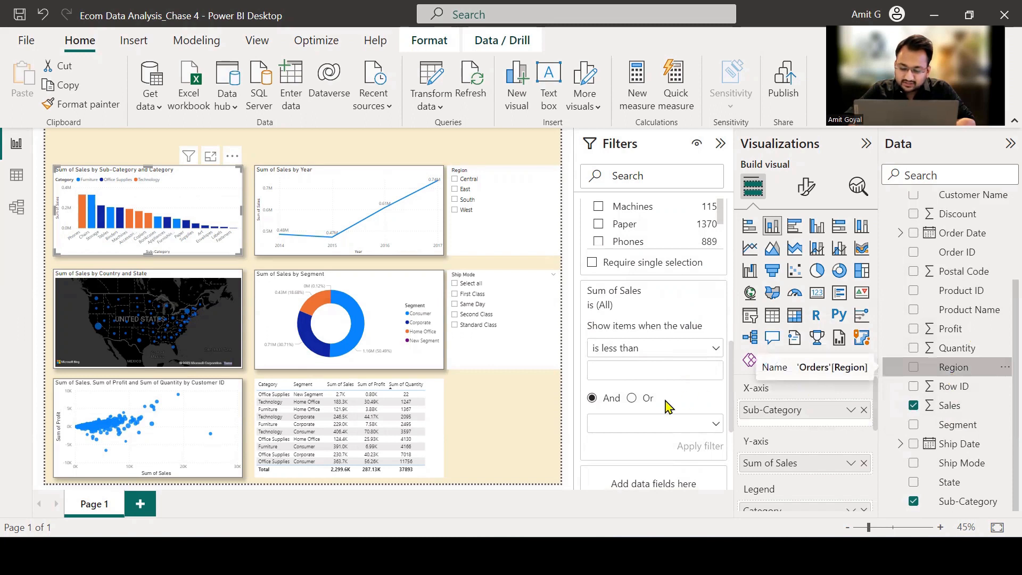
scroll(668, 407, down, 1)
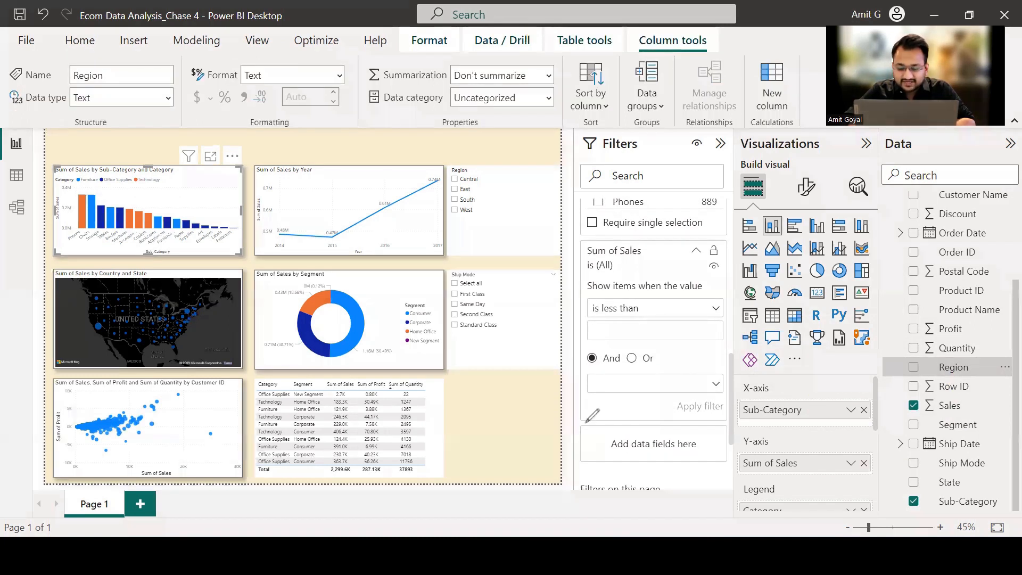
mouse_move(575, 421)
mouse_down()
mouse_move(660, 408)
mouse_move(573, 421)
mouse_up()
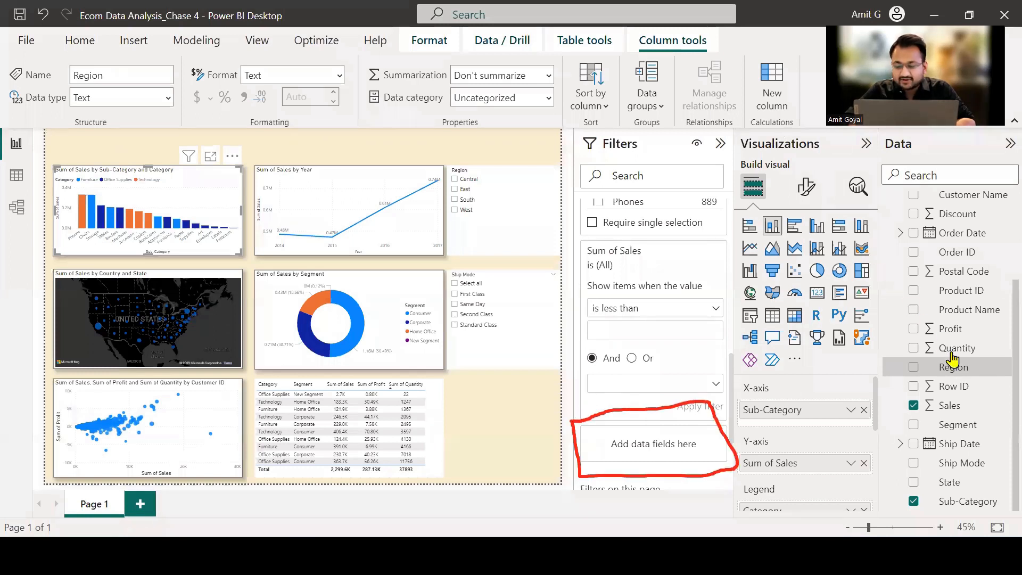
drag(912, 389, 670, 450)
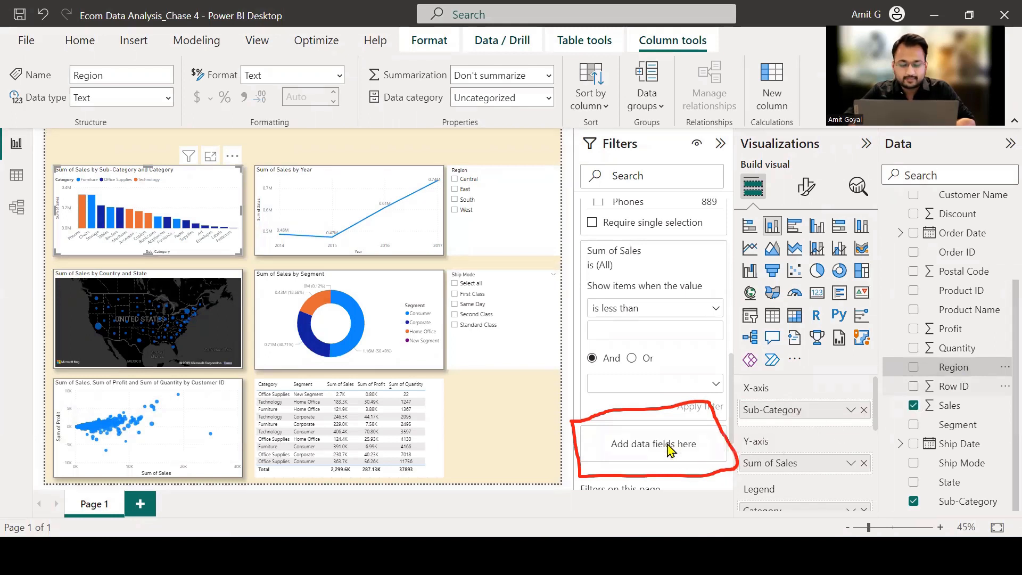
scroll(665, 453, down, 3)
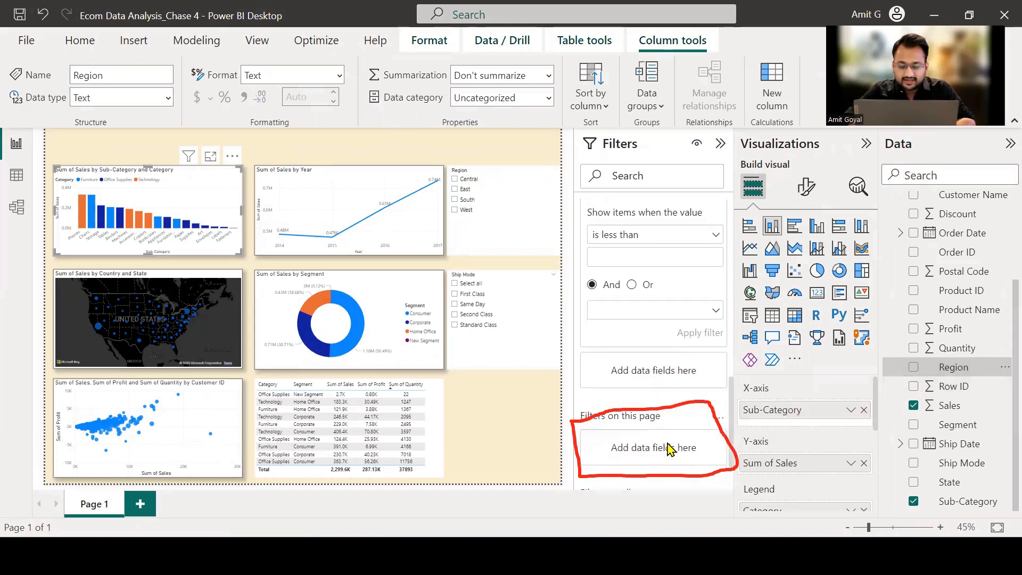
drag(956, 368, 675, 443)
Test the column chart's Region visual filter with Central, clear the selection, and remove the Region filter card.
scroll(724, 407, up, 3)
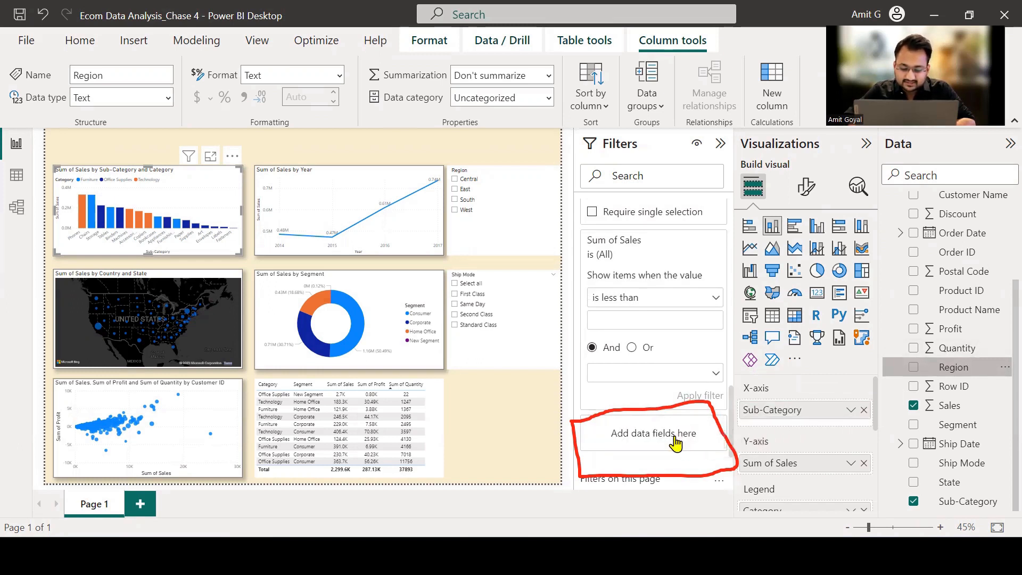
scroll(675, 442, up, 5)
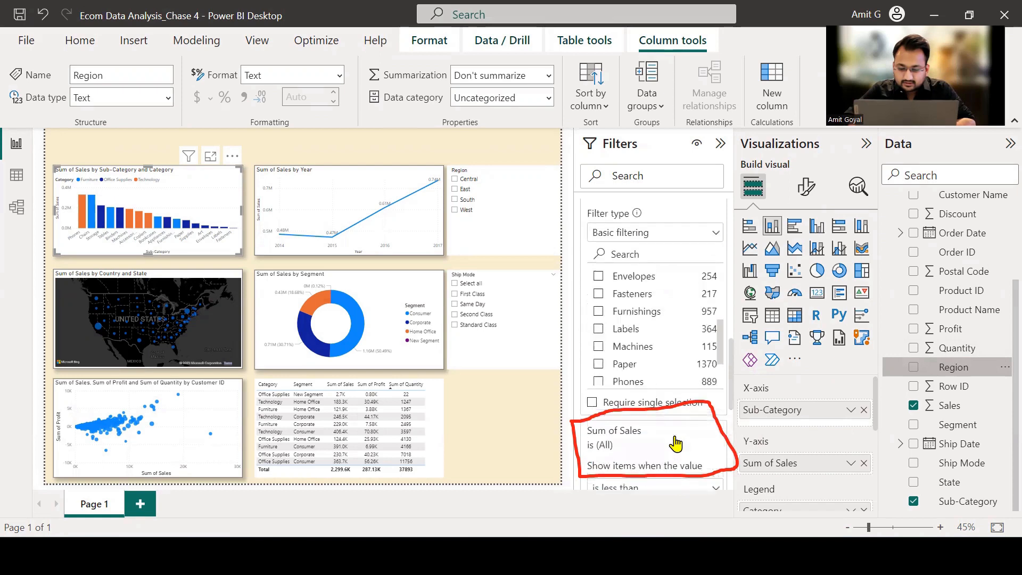
scroll(675, 443, up, 3)
scroll(653, 320, up, 5)
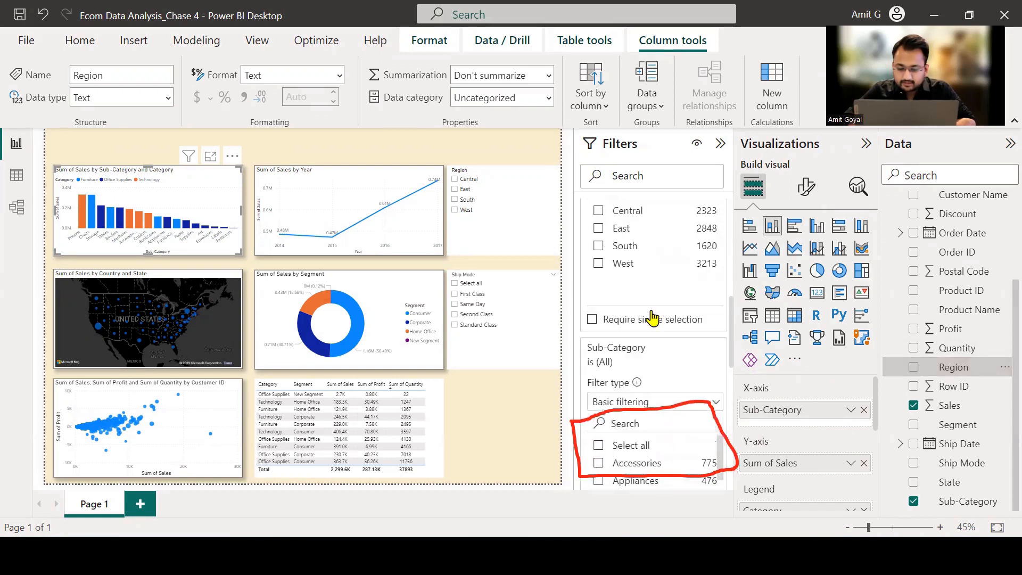
scroll(653, 318, up, 3)
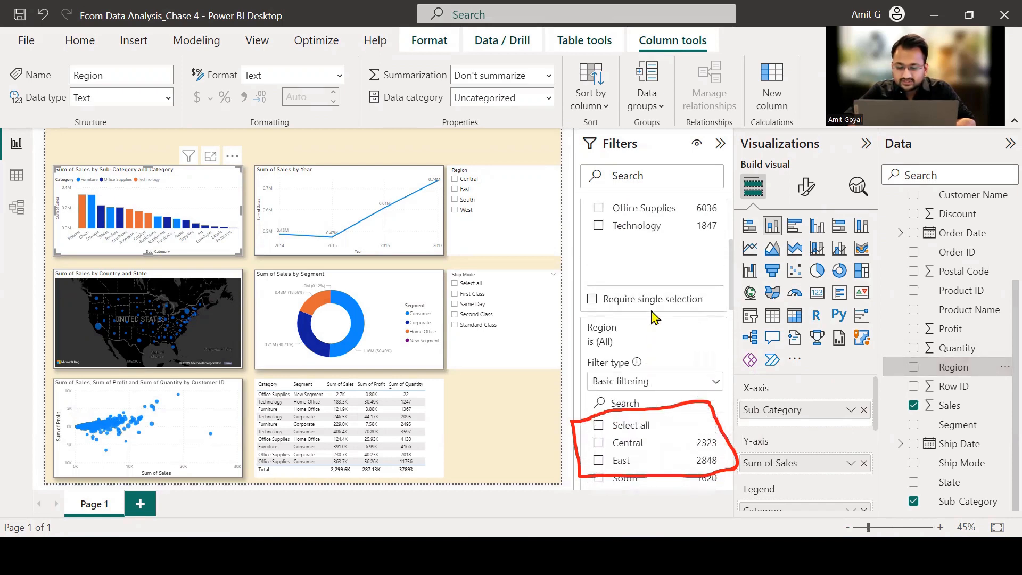
scroll(652, 314, up, 3)
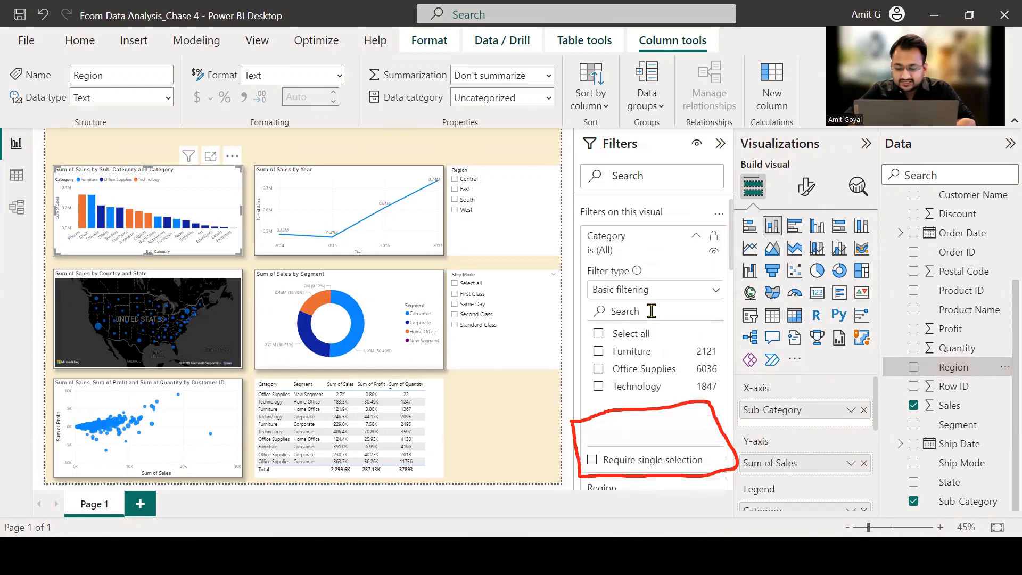
scroll(652, 314, down, 4)
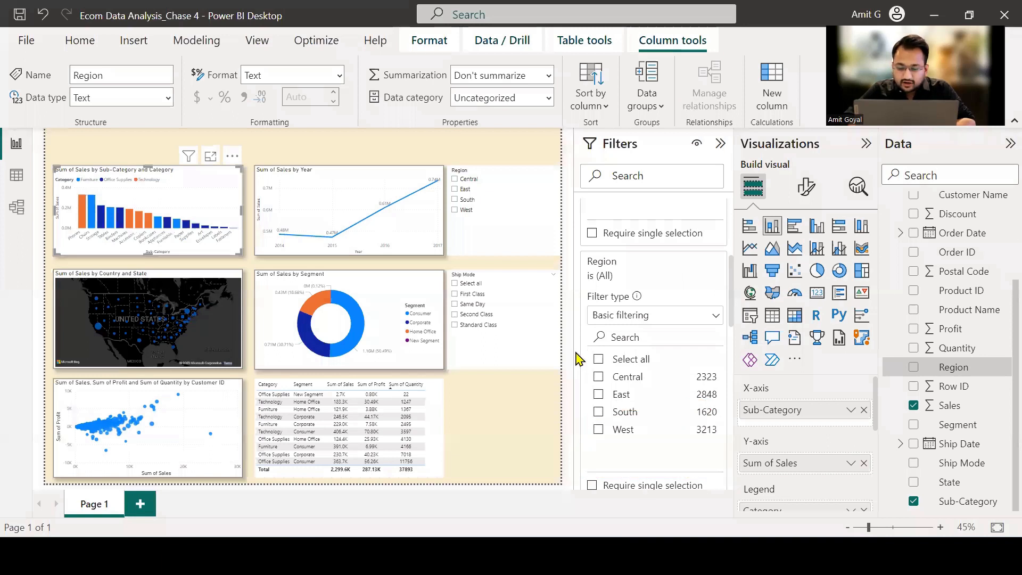
click(600, 377)
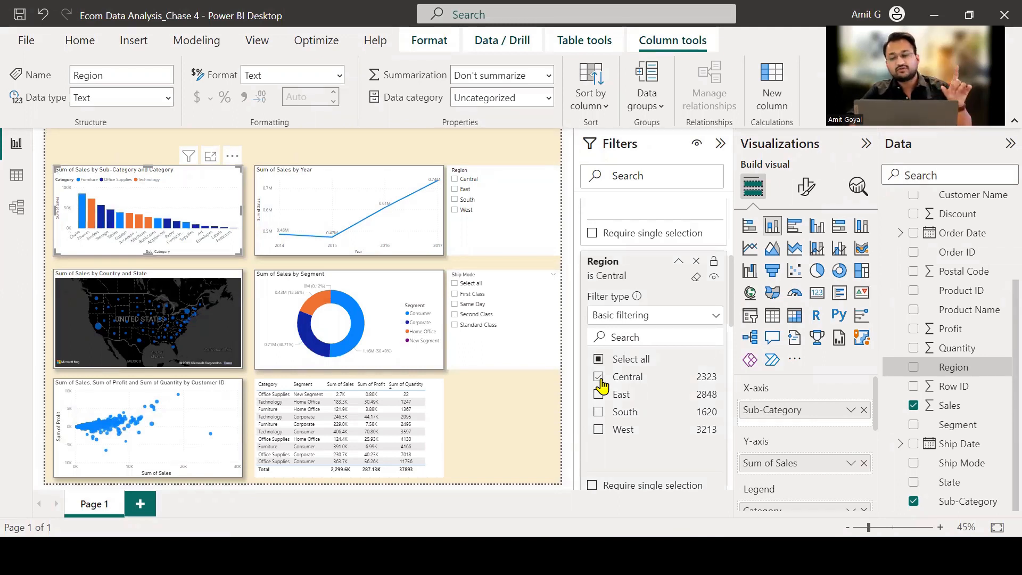
click(599, 377)
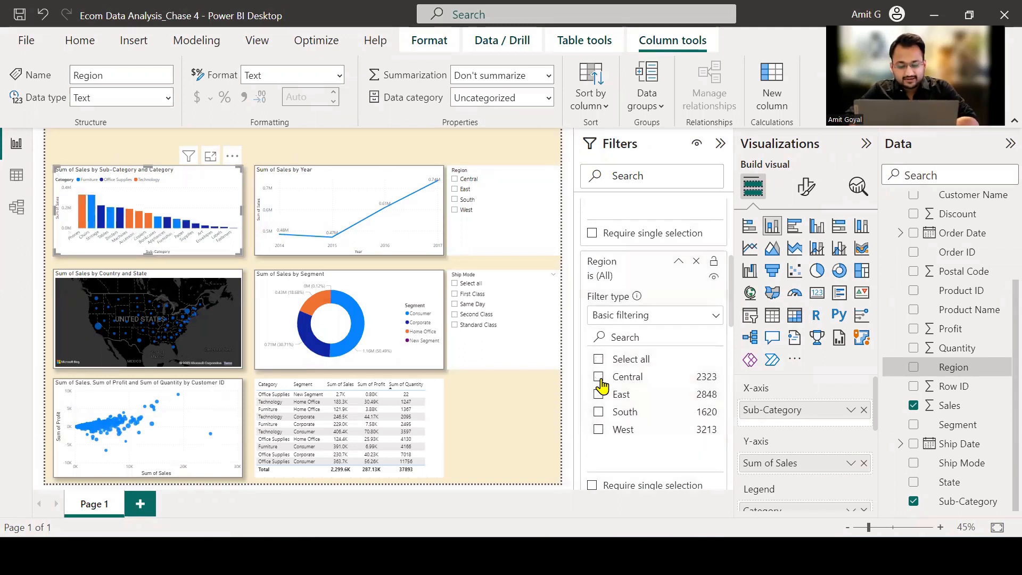
click(696, 262)
Hide the column chart's Category filter from report readers, and make it visible again.
scroll(646, 304, up, 2)
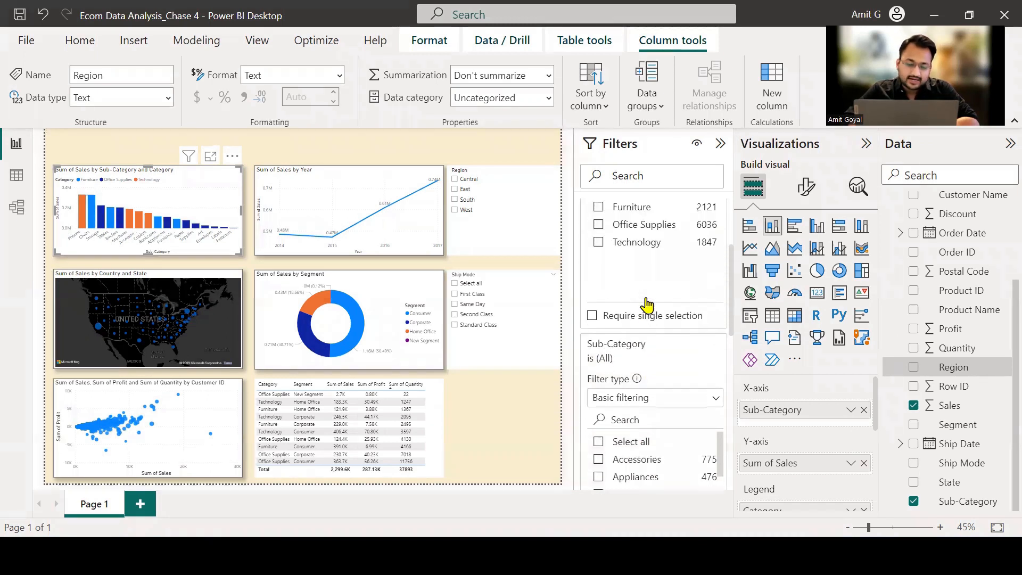
scroll(648, 305, up, 3)
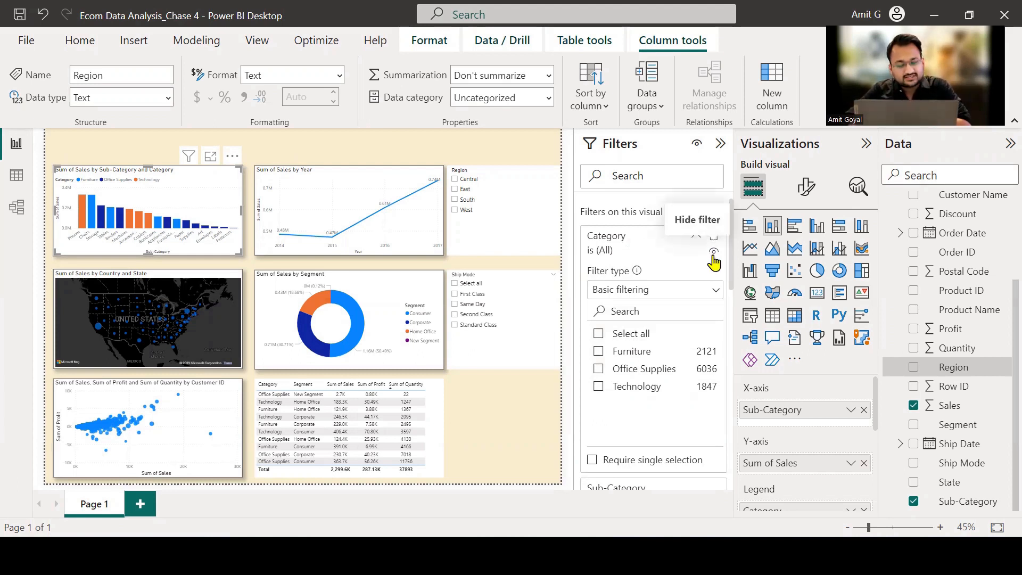
click(714, 255)
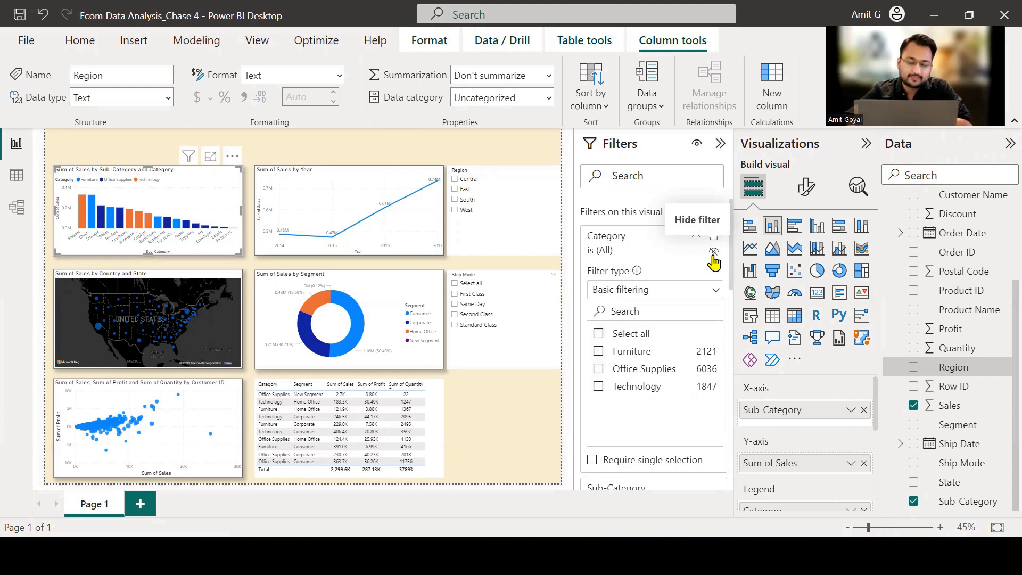
scroll(695, 348, down, 1)
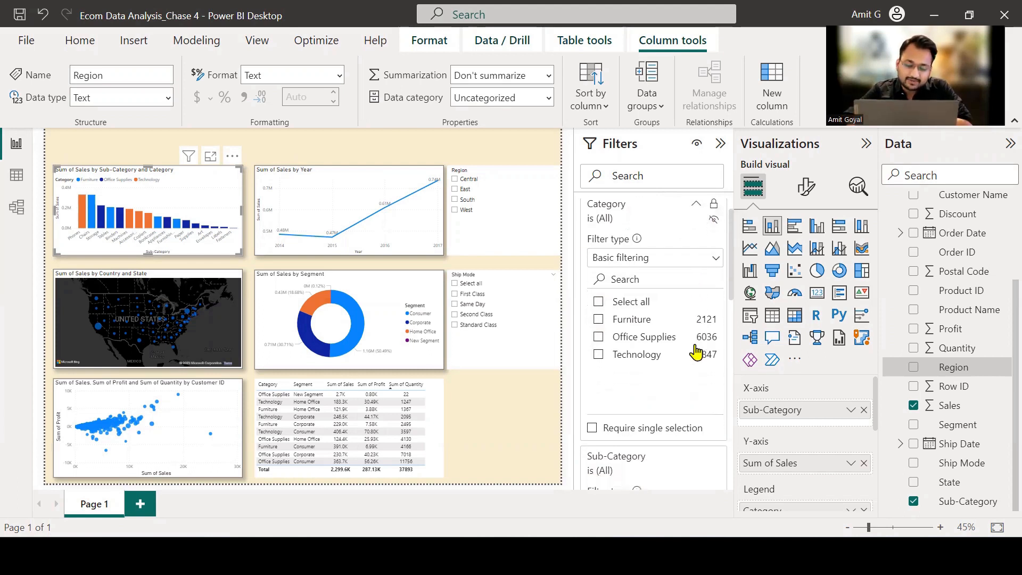
scroll(695, 351, up, 1)
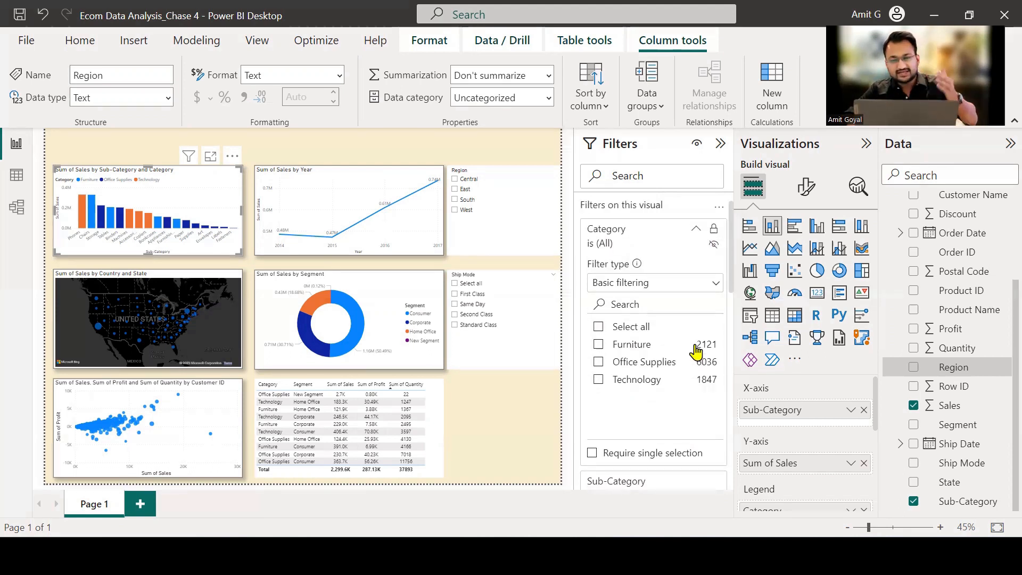
scroll(695, 349, up, 1)
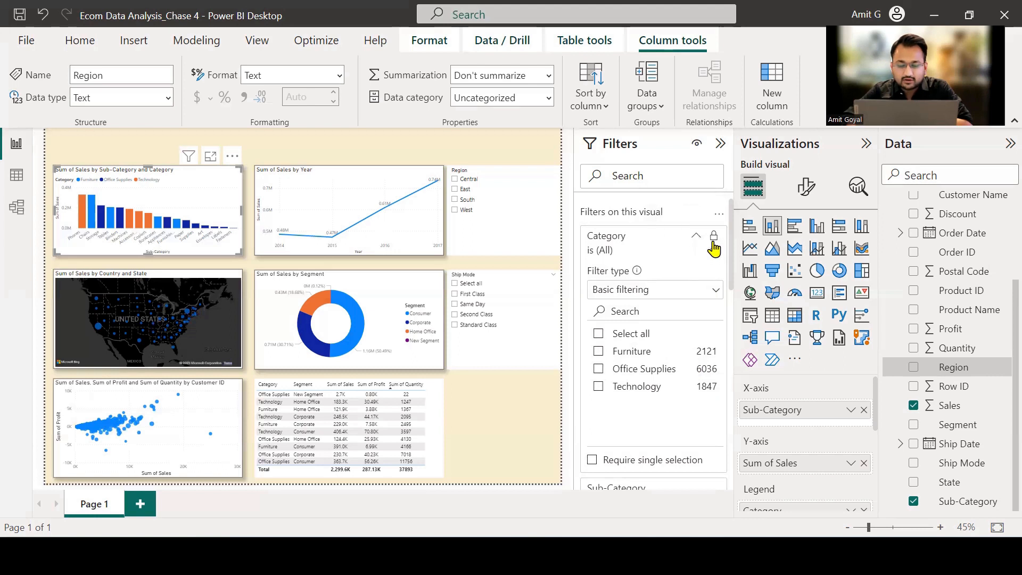
click(713, 244)
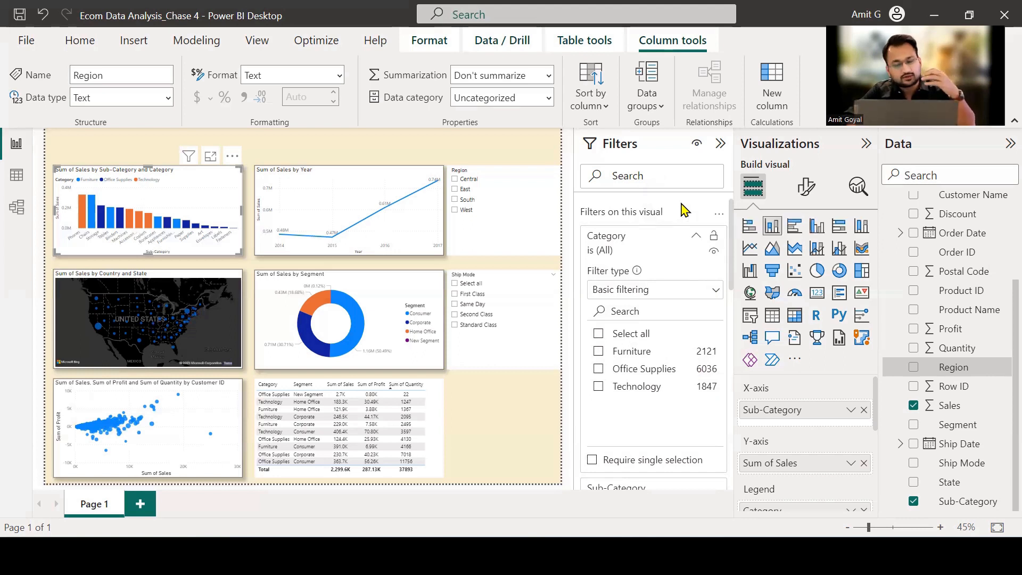
Hide the whole Filters pane from report readers, and switch its visibility back on.
click(697, 145)
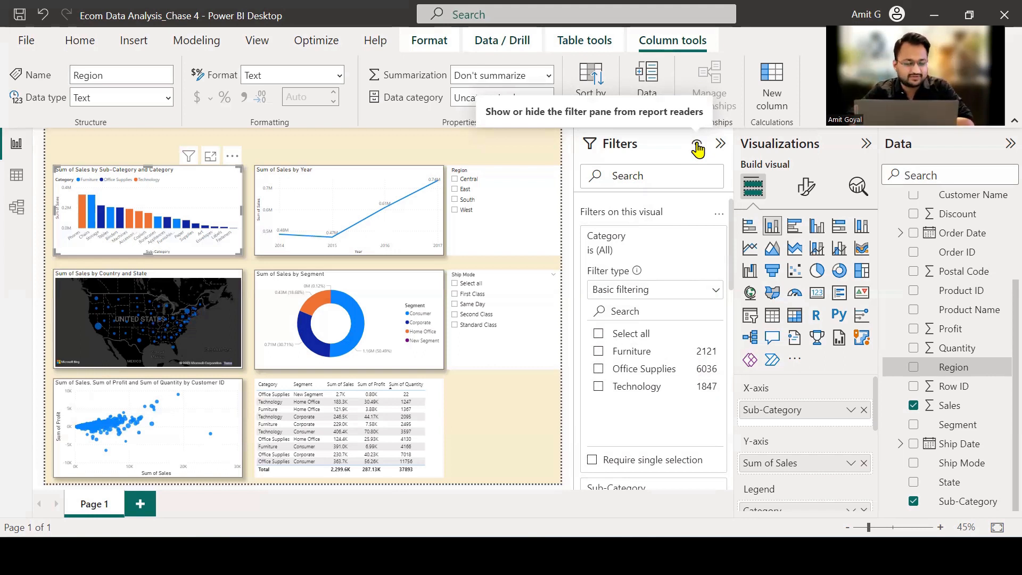
click(697, 145)
scroll(673, 300, down, 1)
scroll(670, 310, up, 1)
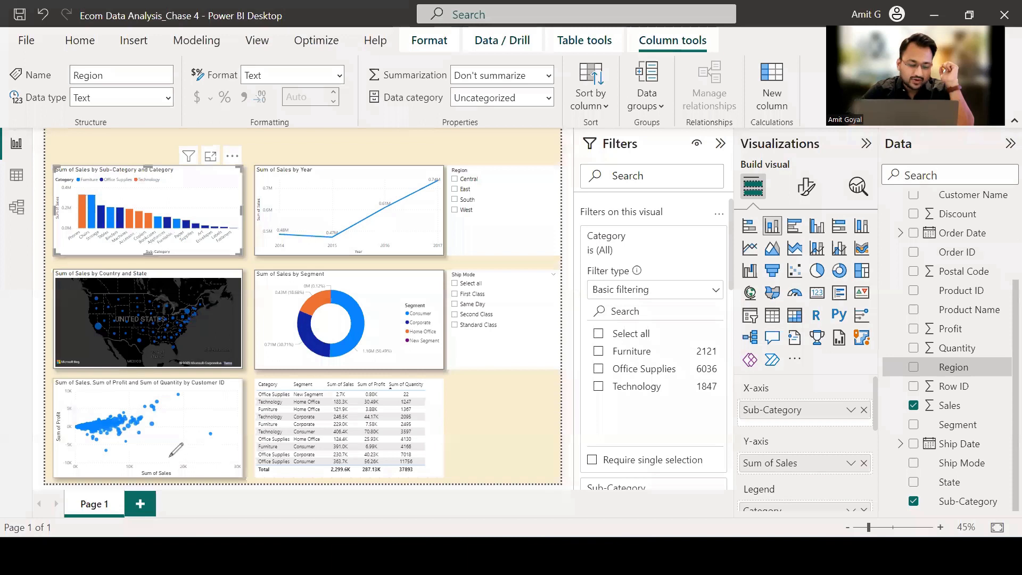
Add a second report page, and place an enlarged stacked column chart near the canvas's upper-left corner.
drag(153, 523, 124, 492)
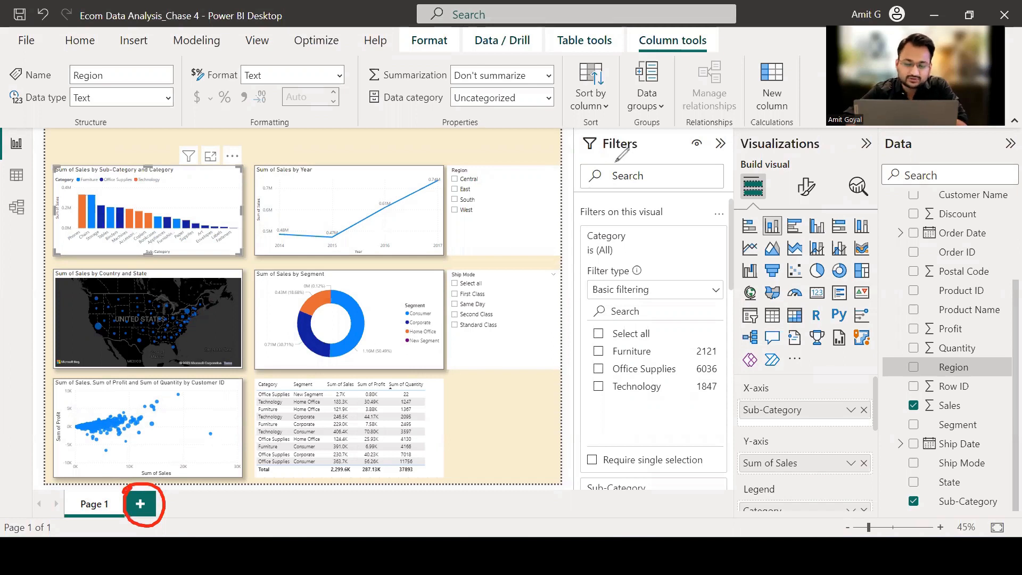
click(145, 506)
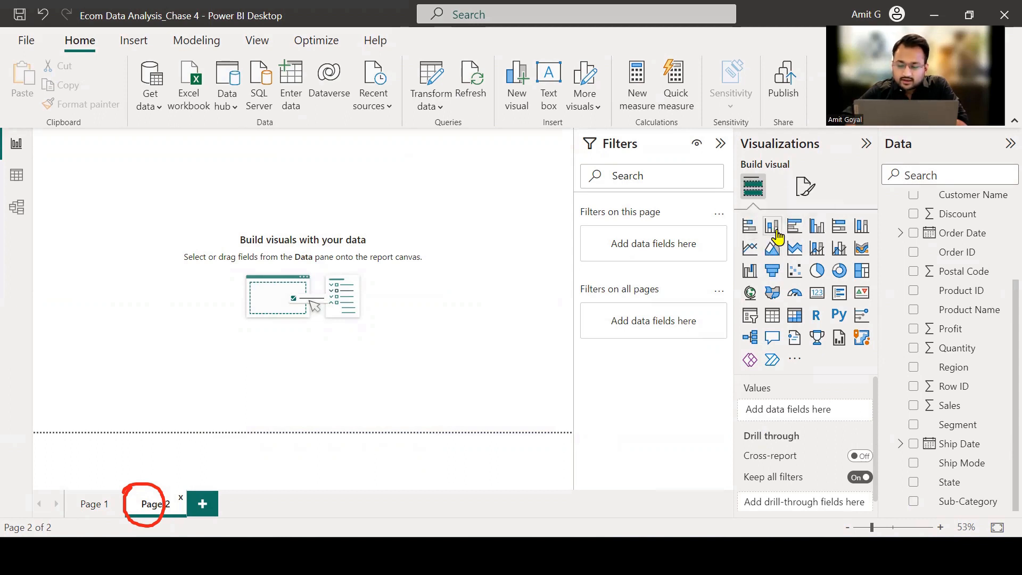
click(775, 230)
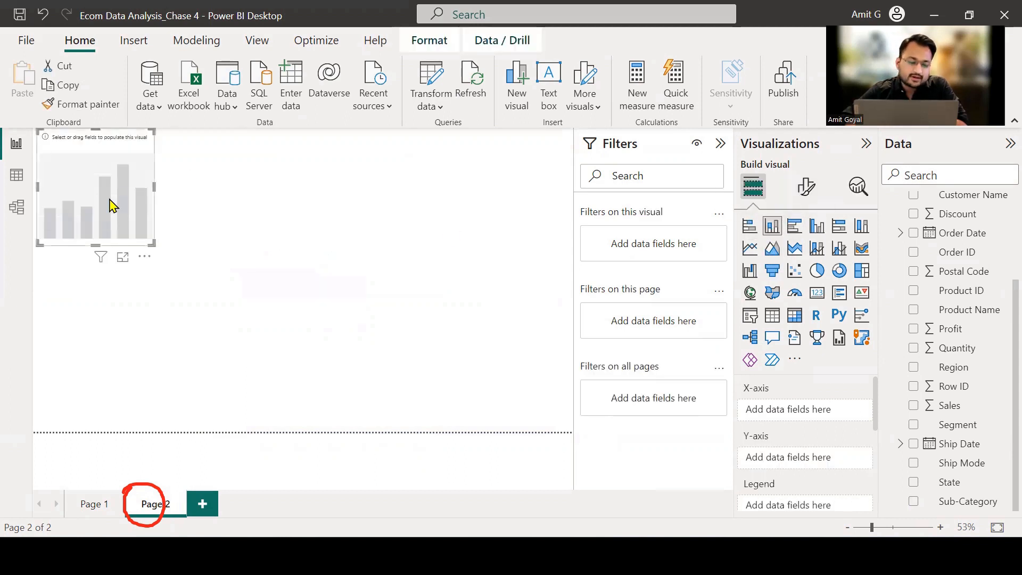
drag(110, 206, 134, 244)
drag(172, 278, 288, 314)
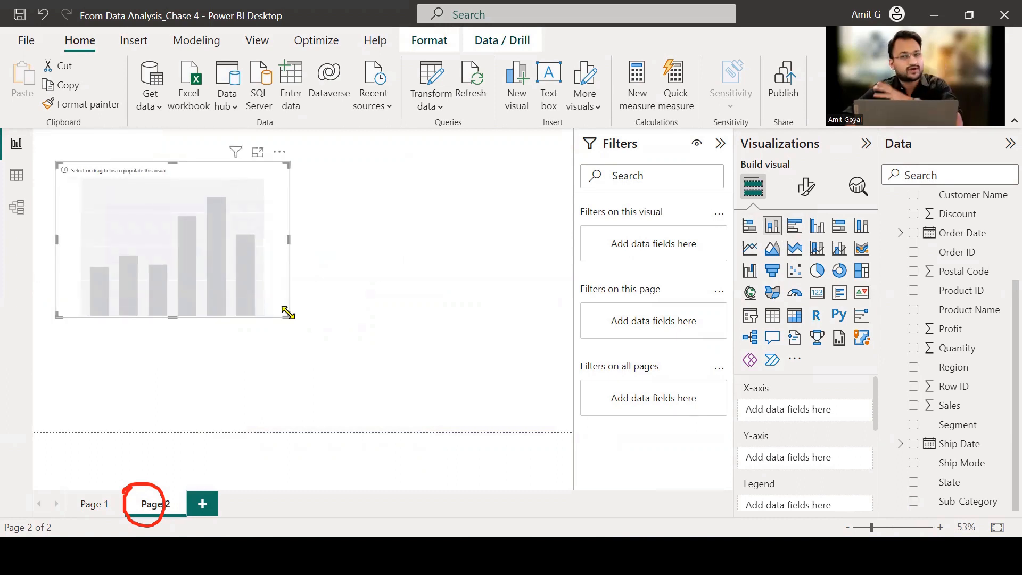
Plot Sales on the Y-axis against Product Name on the X-axis of the new column chart, and widen the chart.
scroll(951, 311, up, 2)
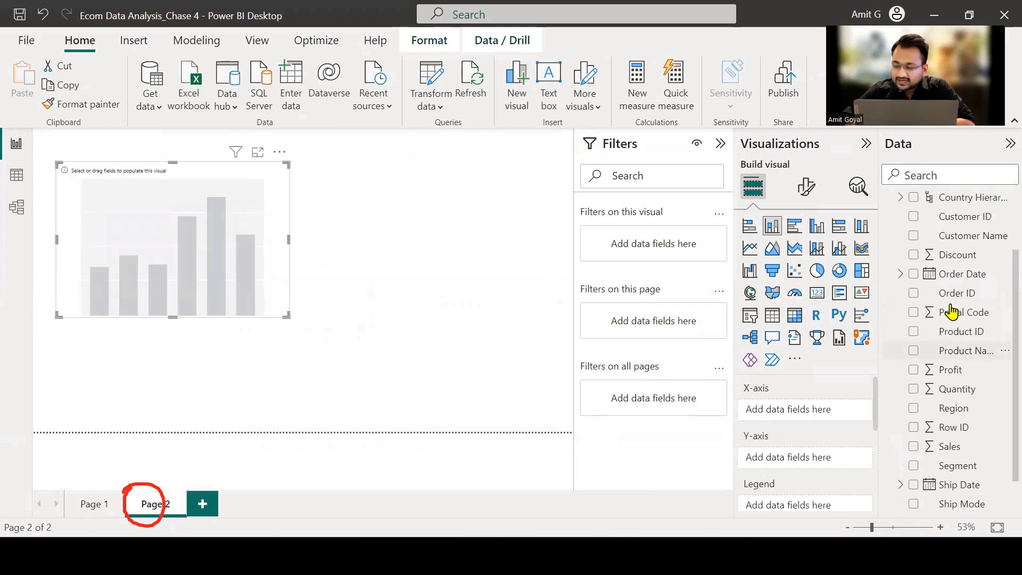
scroll(951, 311, up, 3)
scroll(951, 311, down, 1)
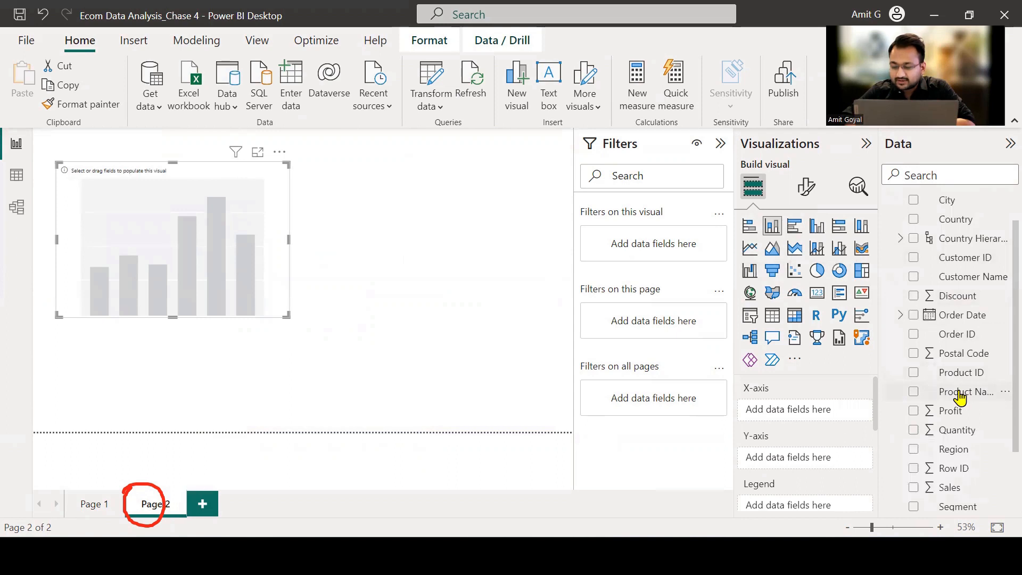
drag(960, 396, 837, 415)
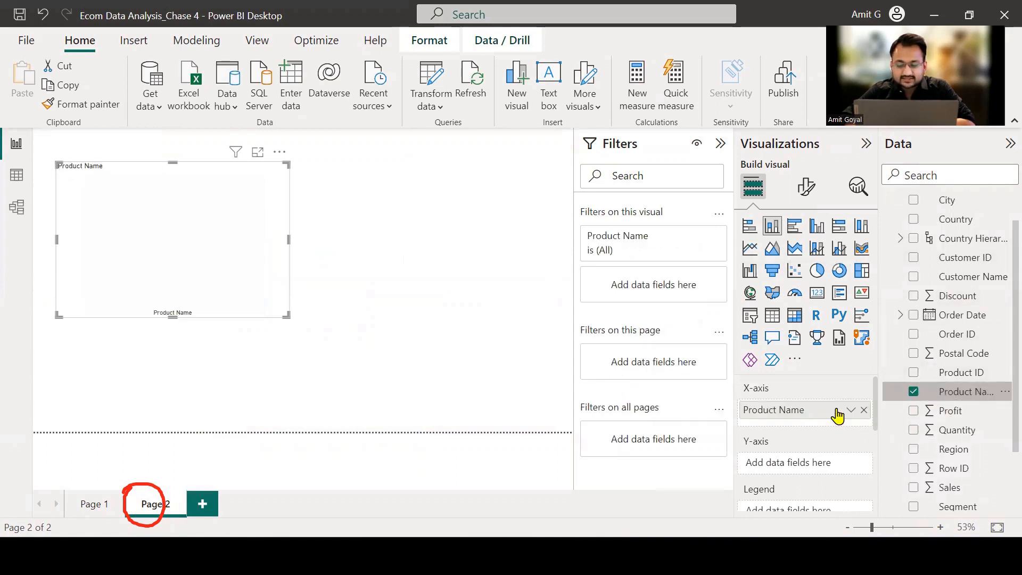
scroll(832, 452, down, 2)
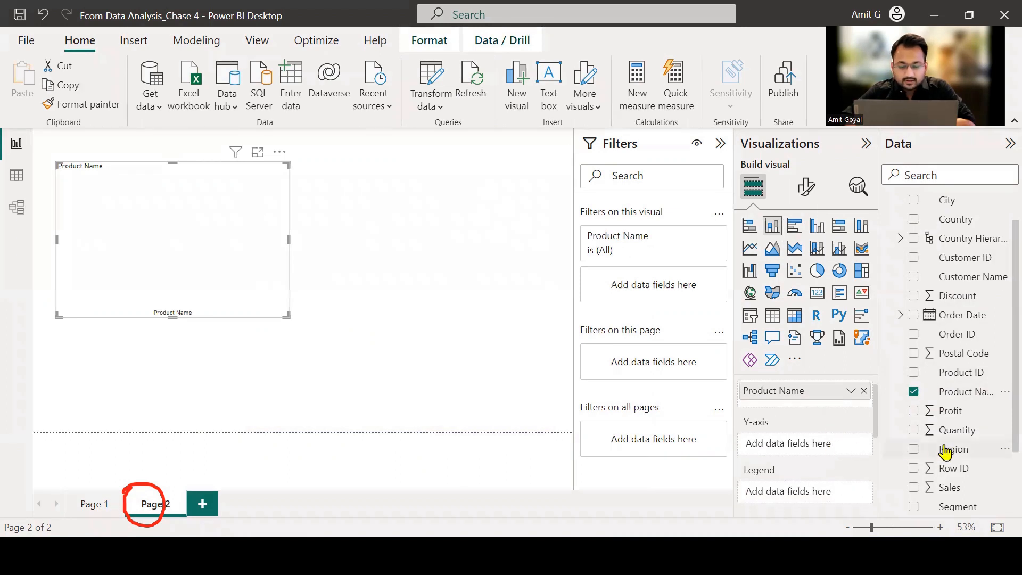
drag(943, 486, 812, 449)
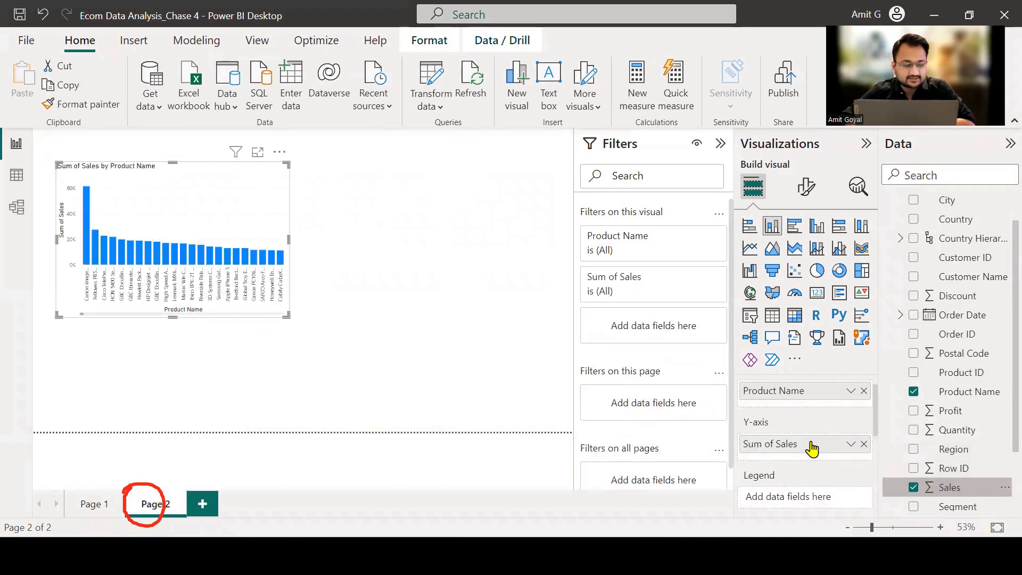
drag(284, 316, 364, 328)
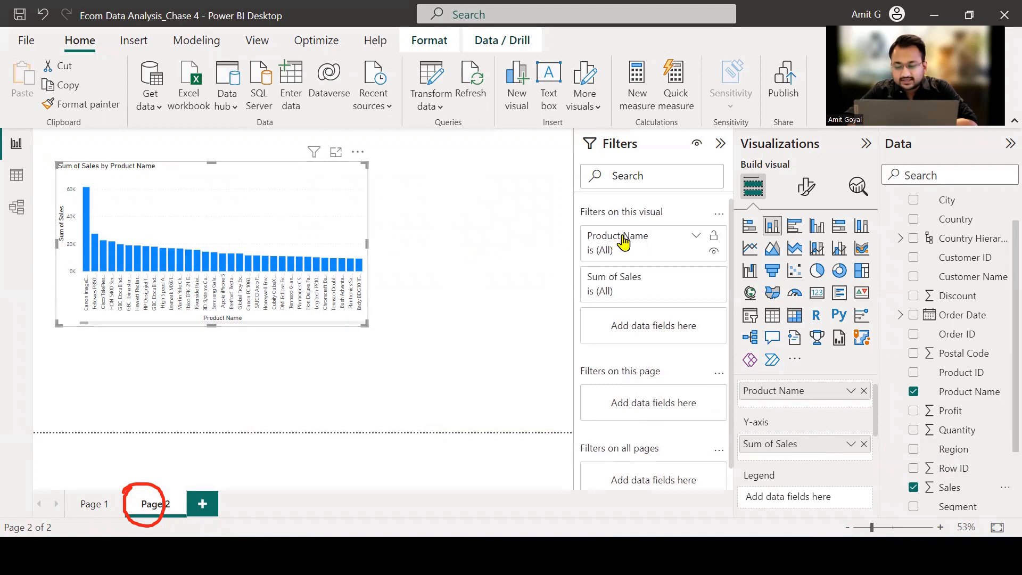
Switch the column chart's Product Name filter to Top N, try the Bottom option, and set it to show the top 5 items.
click(696, 239)
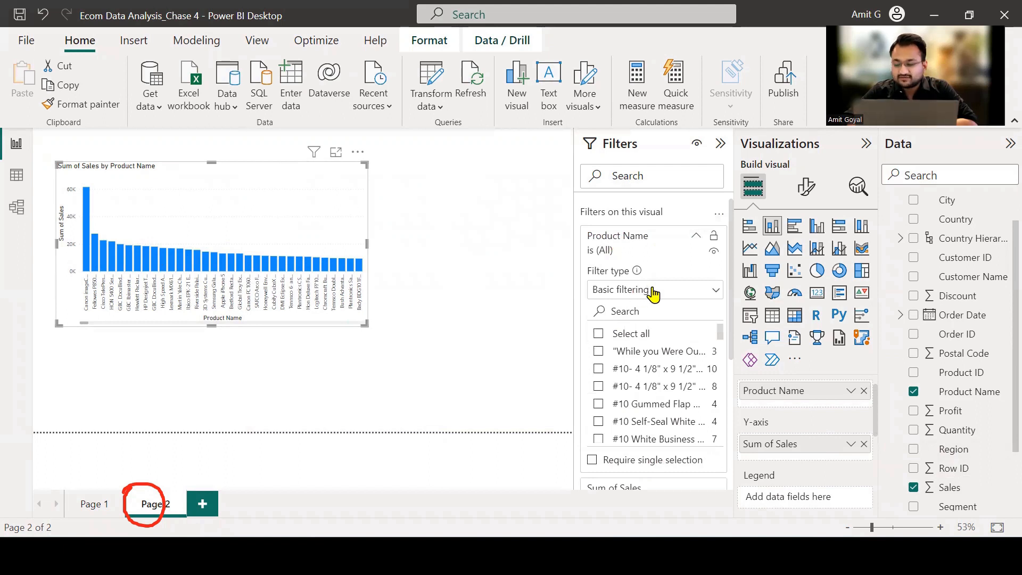
click(653, 293)
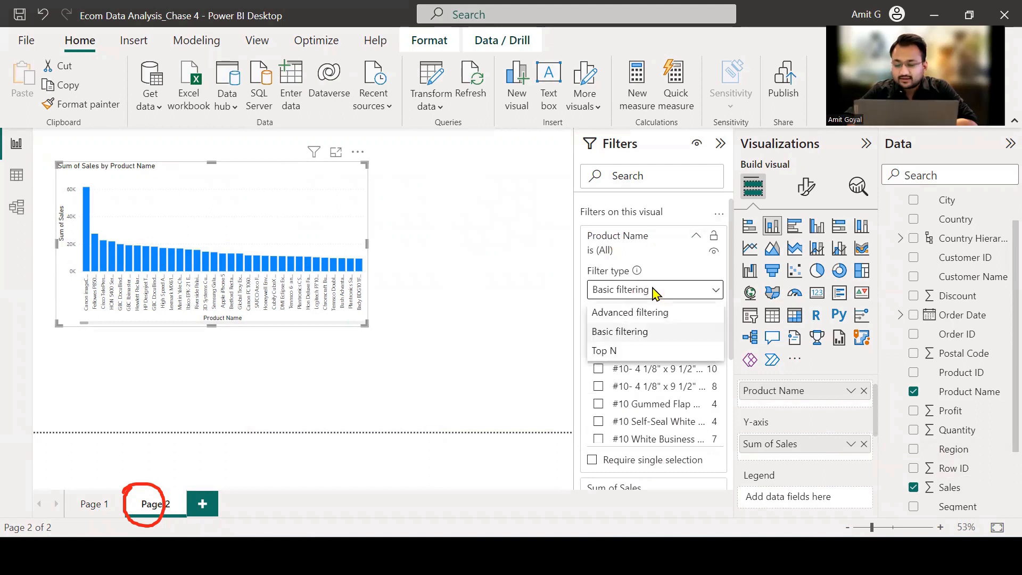
click(642, 351)
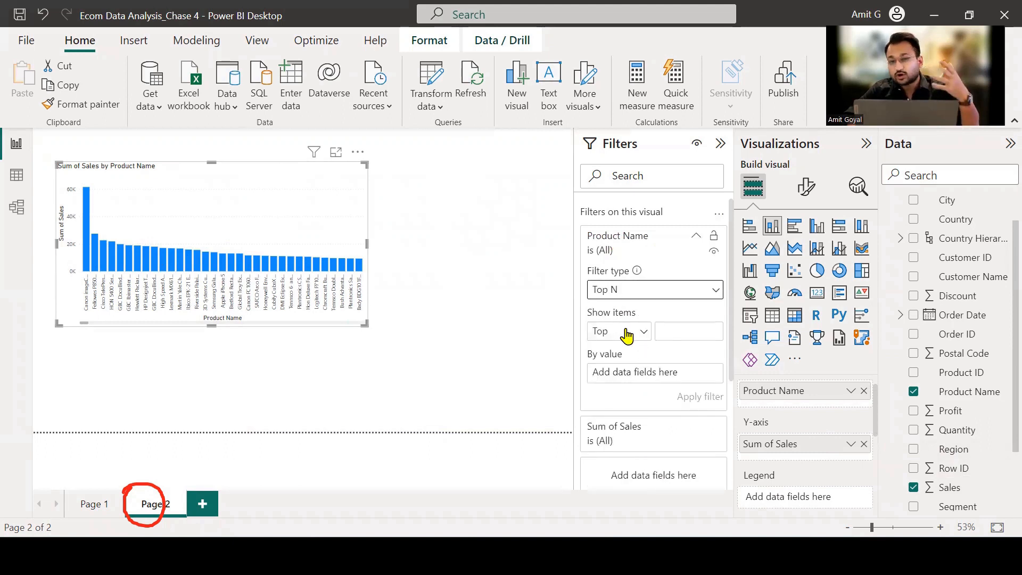
click(643, 334)
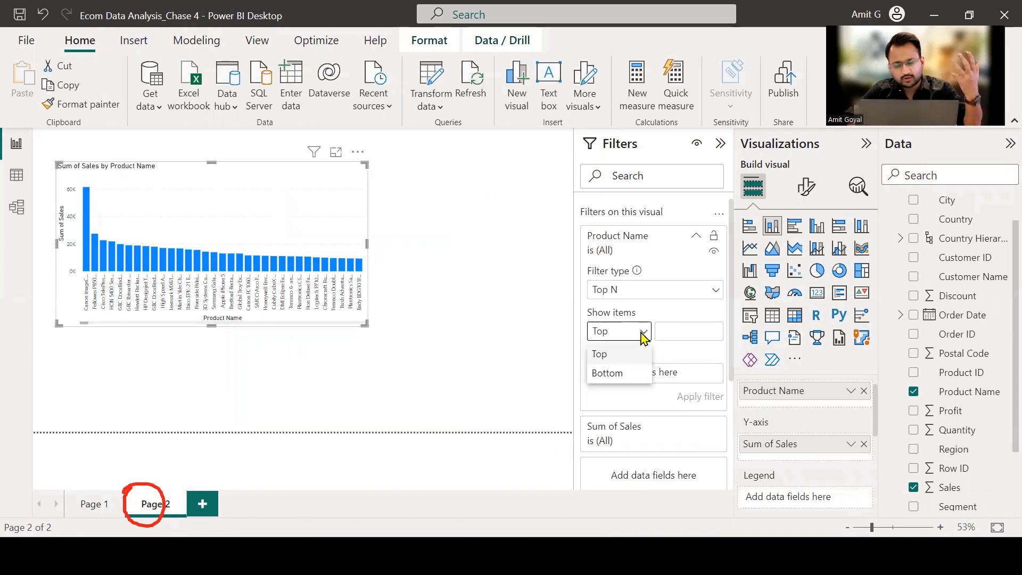
click(632, 374)
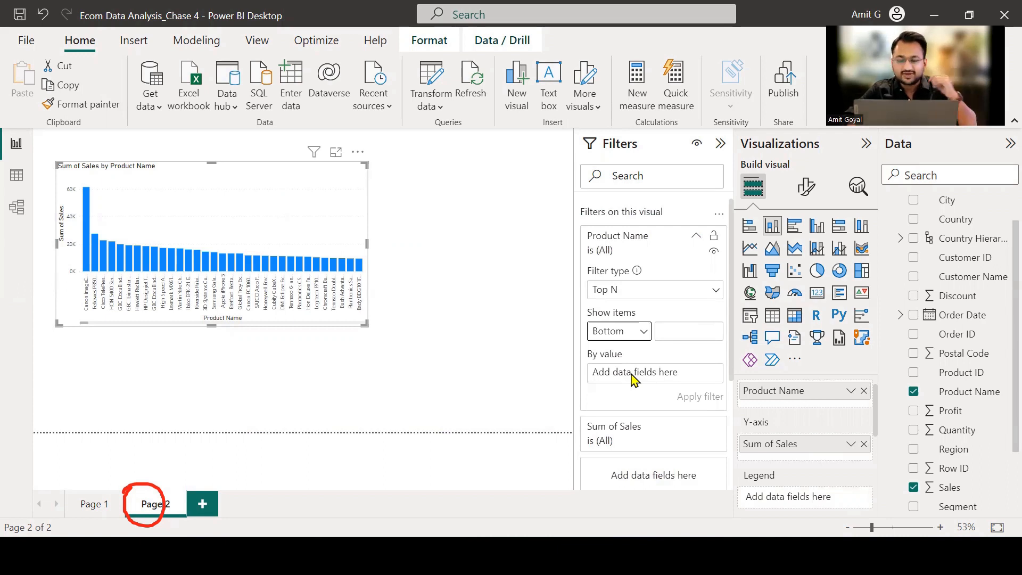
click(638, 337)
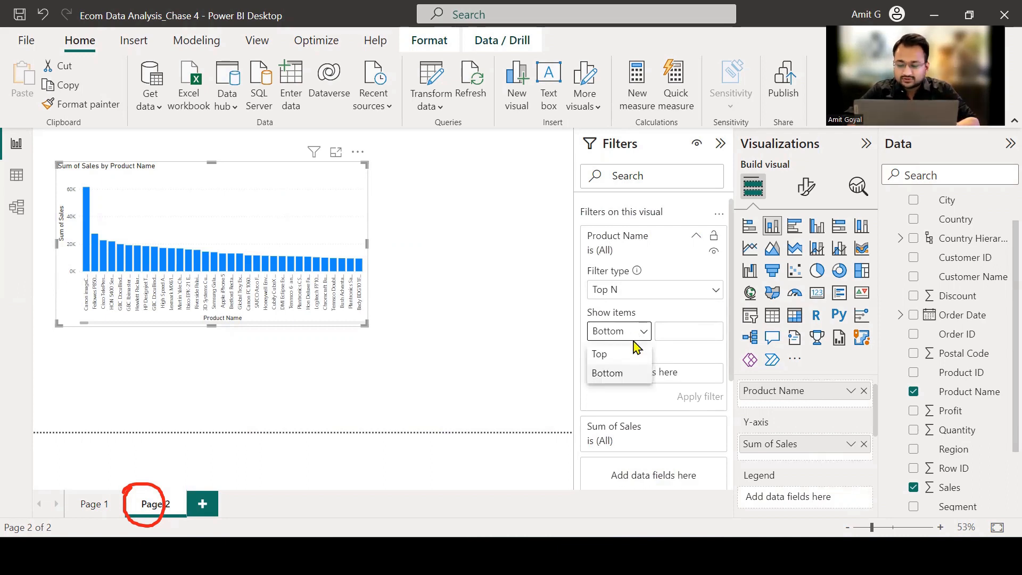
click(628, 355)
click(667, 338)
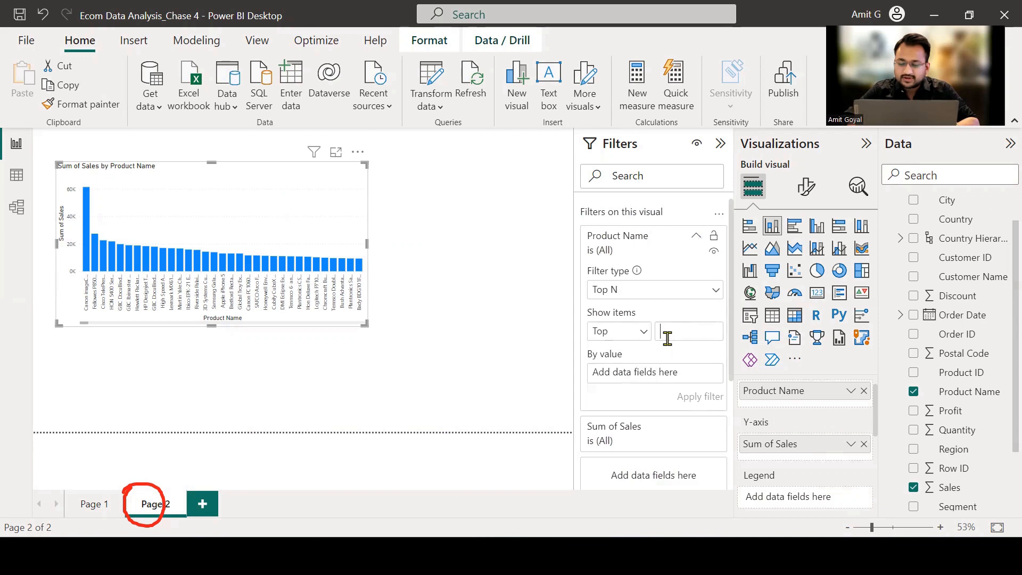
text(5)
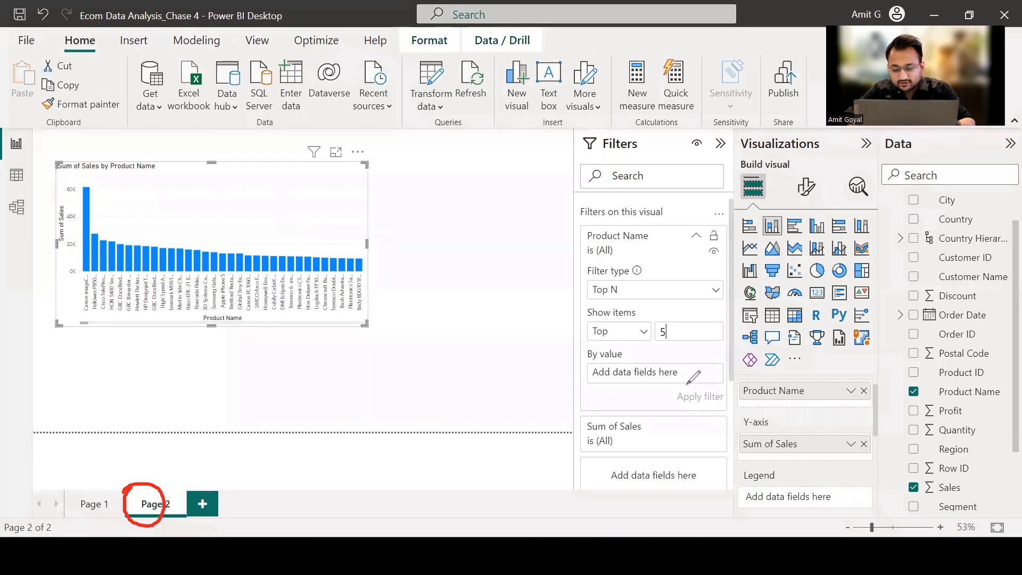
Rank the Top N product filter by Sum of Sales, and apply it to the column chart.
mouse_move(579, 346)
mouse_down()
mouse_move(685, 353)
mouse_move(583, 351)
mouse_up()
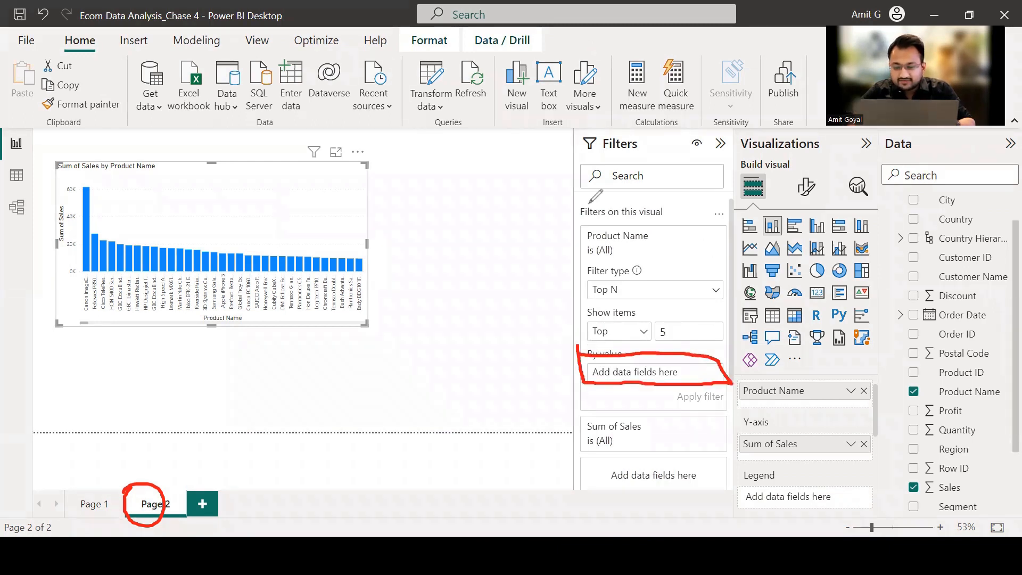
key(Escape)
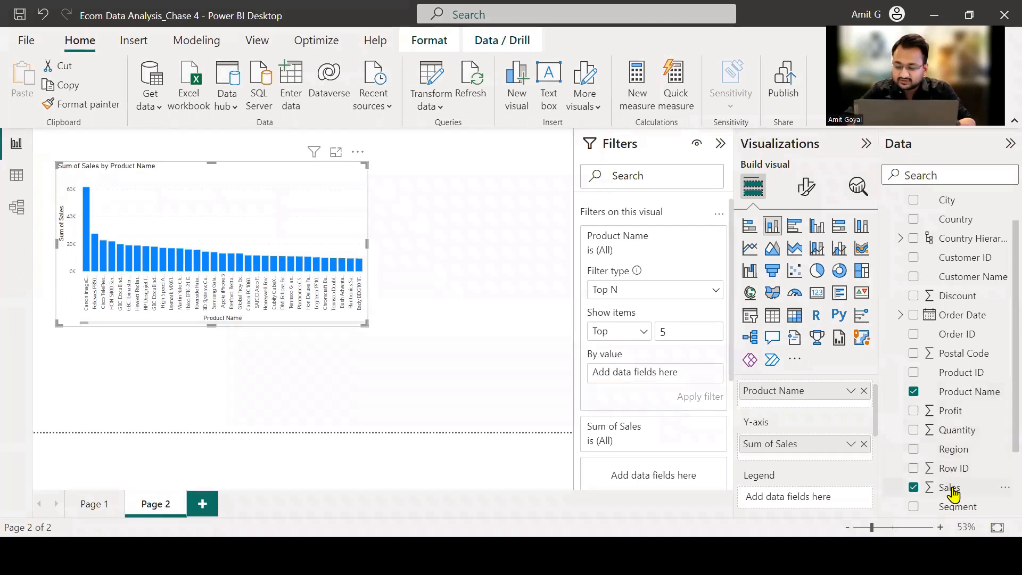
drag(951, 487, 662, 378)
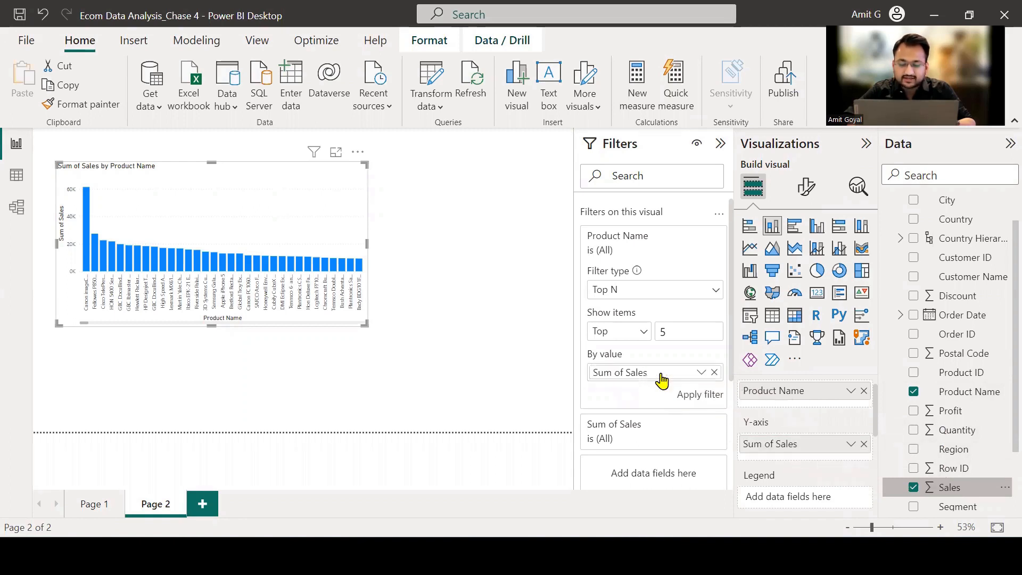
click(689, 397)
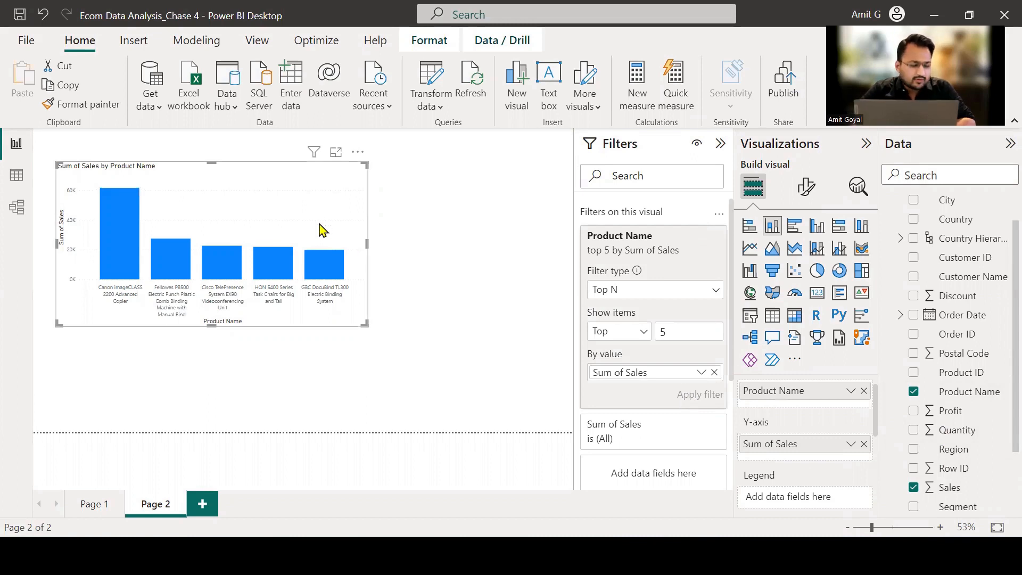
Convert the top-products column chart to a funnel chart, adjust its position on the canvas, and widen it slightly.
drag(322, 223, 319, 244)
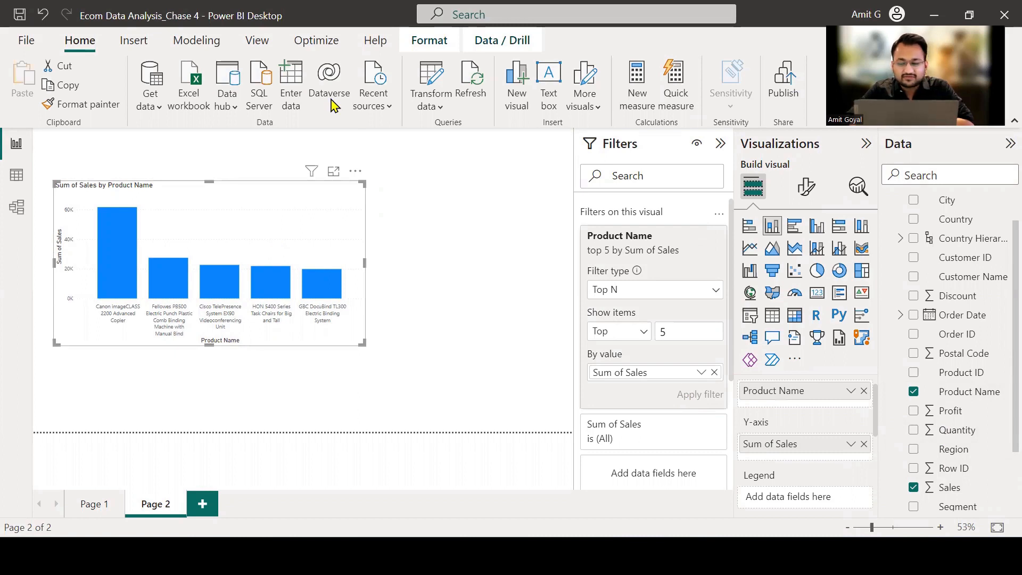
click(628, 72)
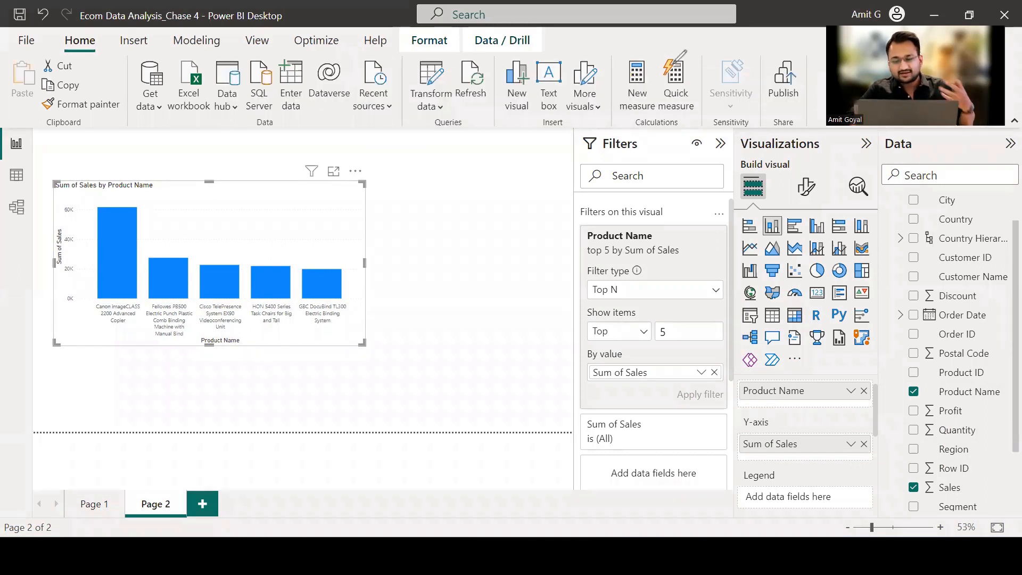
mouse_move(762, 255)
mouse_down()
mouse_move(782, 285)
mouse_move(793, 250)
mouse_move(766, 254)
mouse_up()
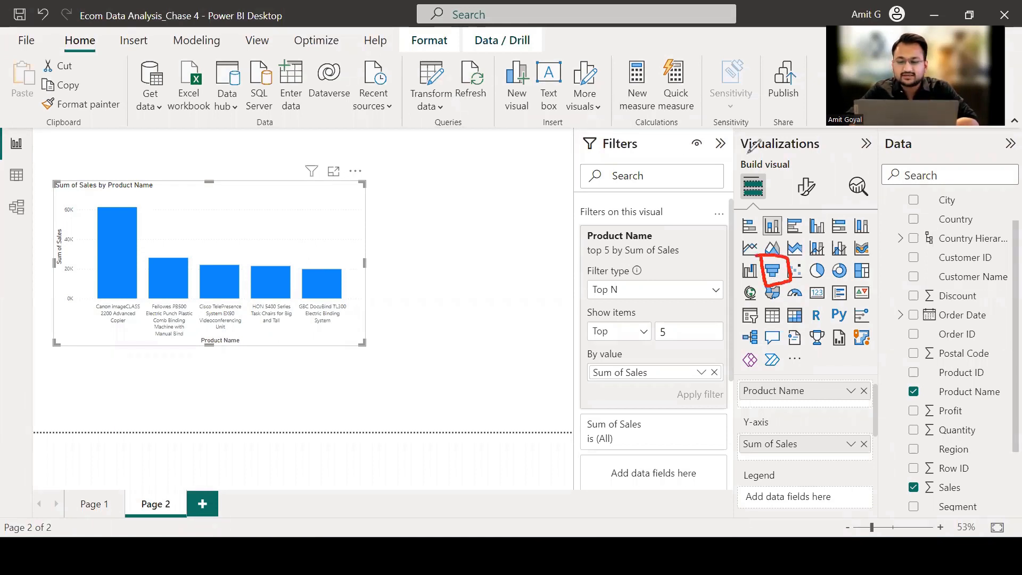
click(780, 78)
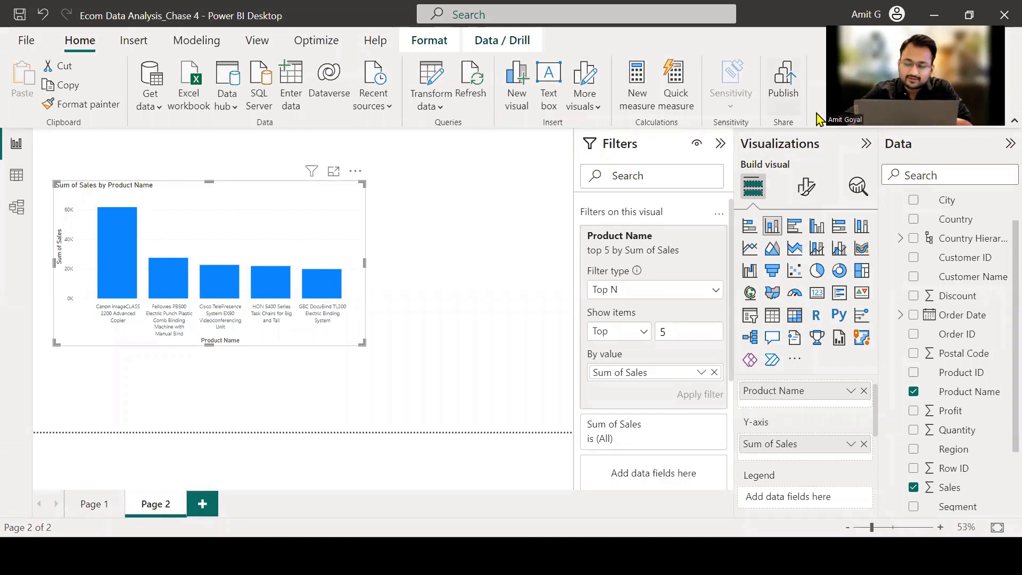
click(773, 270)
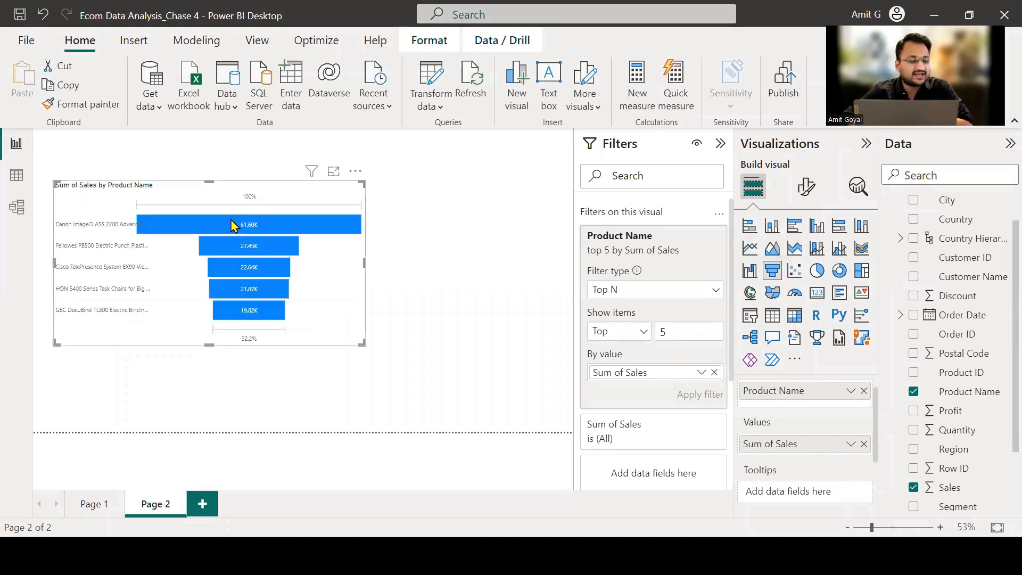
drag(277, 196, 275, 189)
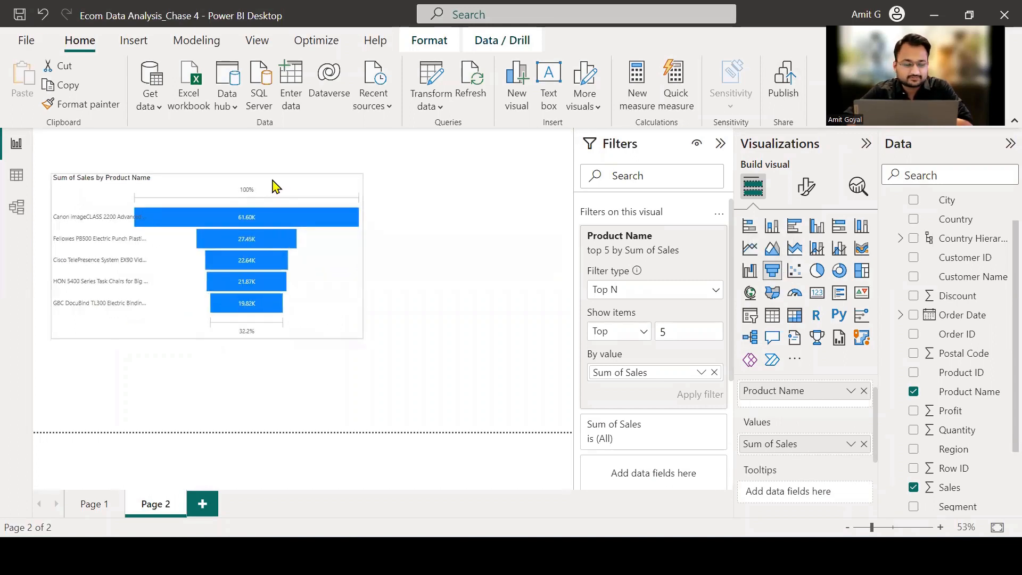
drag(363, 257, 371, 258)
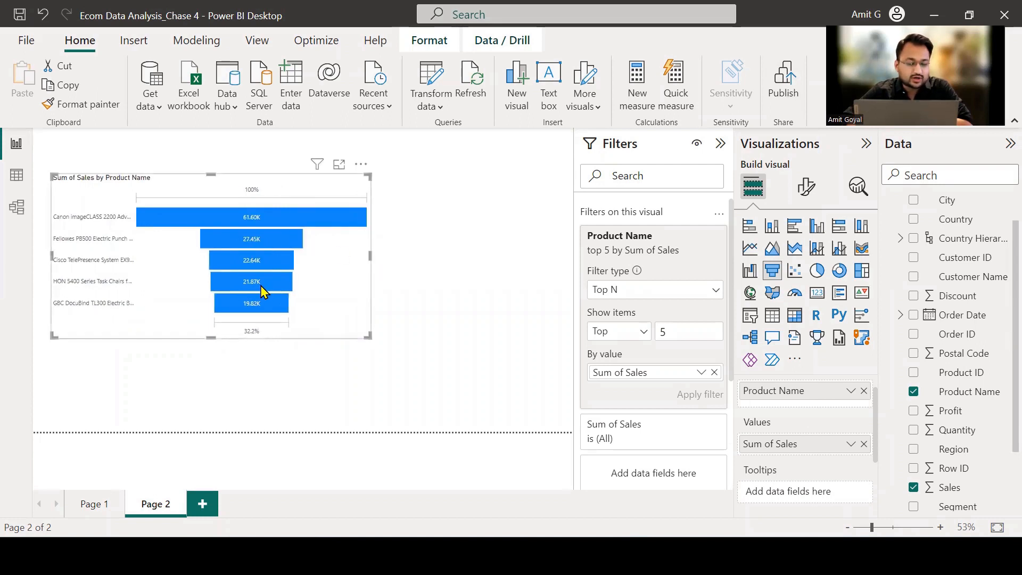
Enlarge the funnel chart in focus mode, examine each product's sales and percentage tooltips, and return to the report.
mouse_move(261, 303)
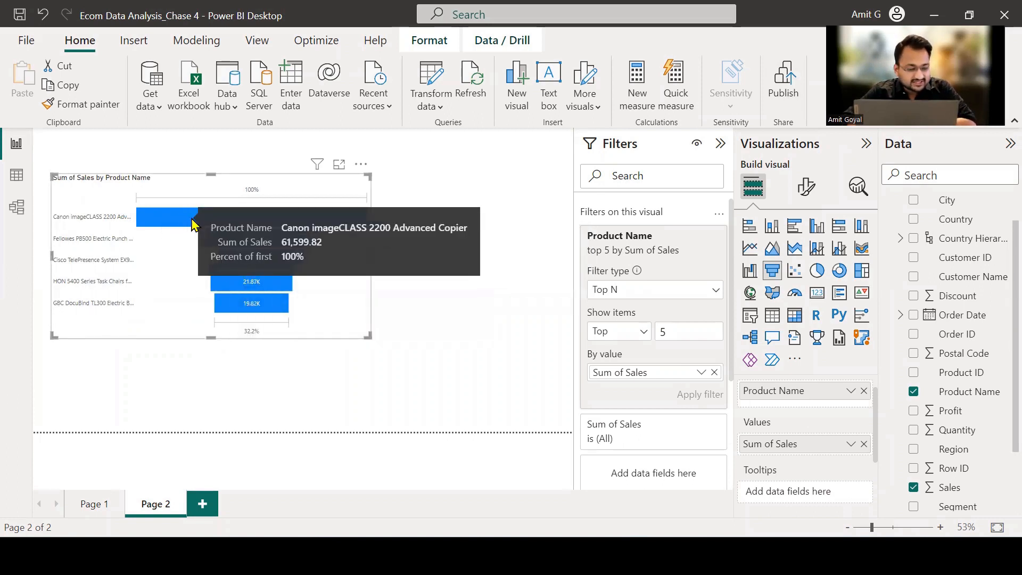
click(339, 164)
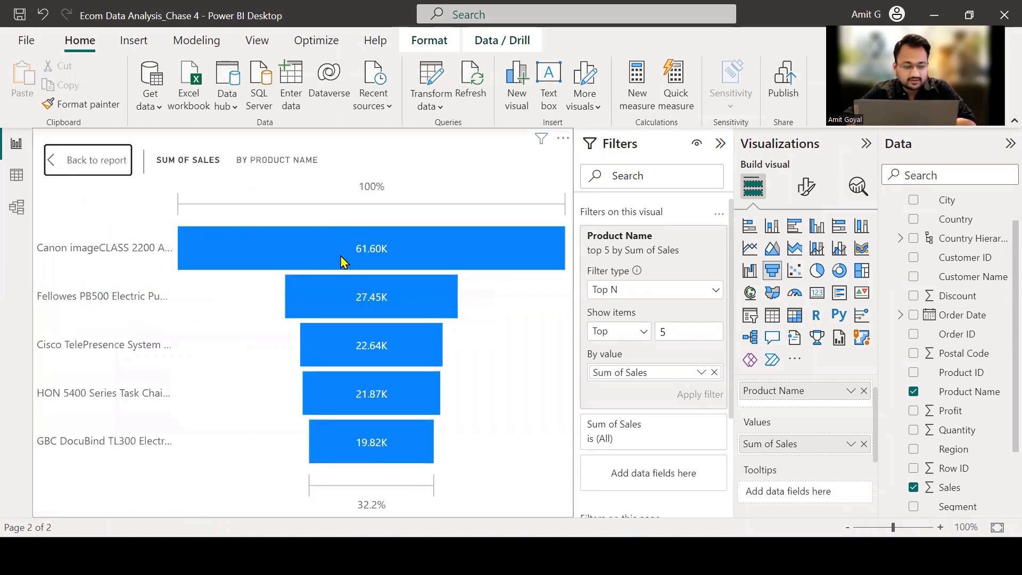
mouse_move(361, 251)
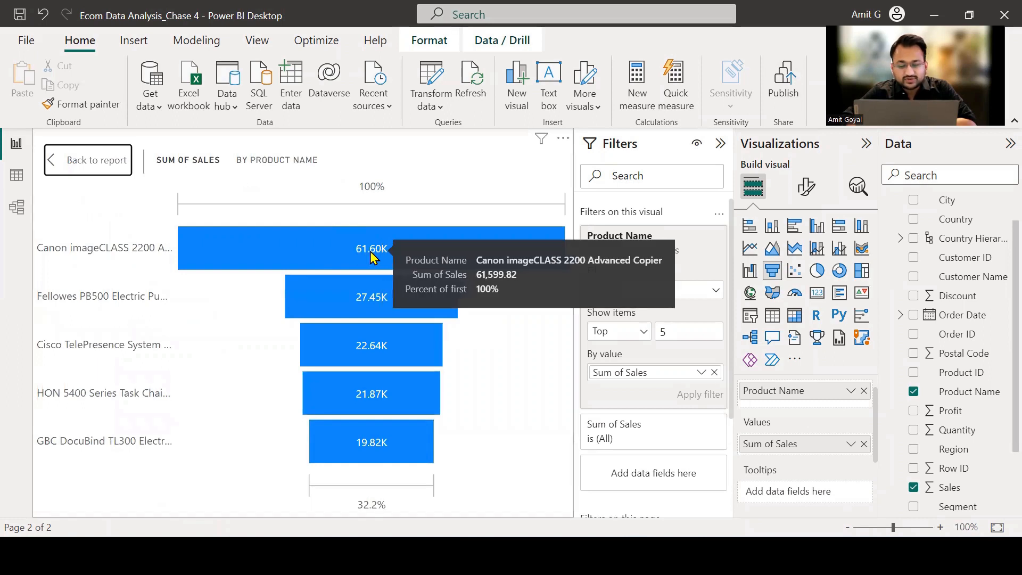
mouse_move(366, 360)
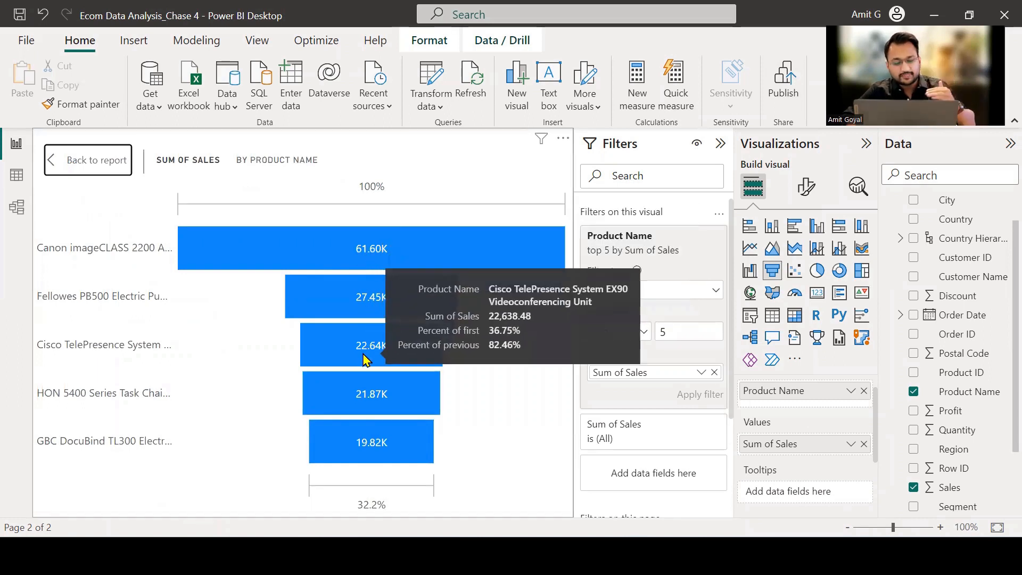
mouse_move(282, 259)
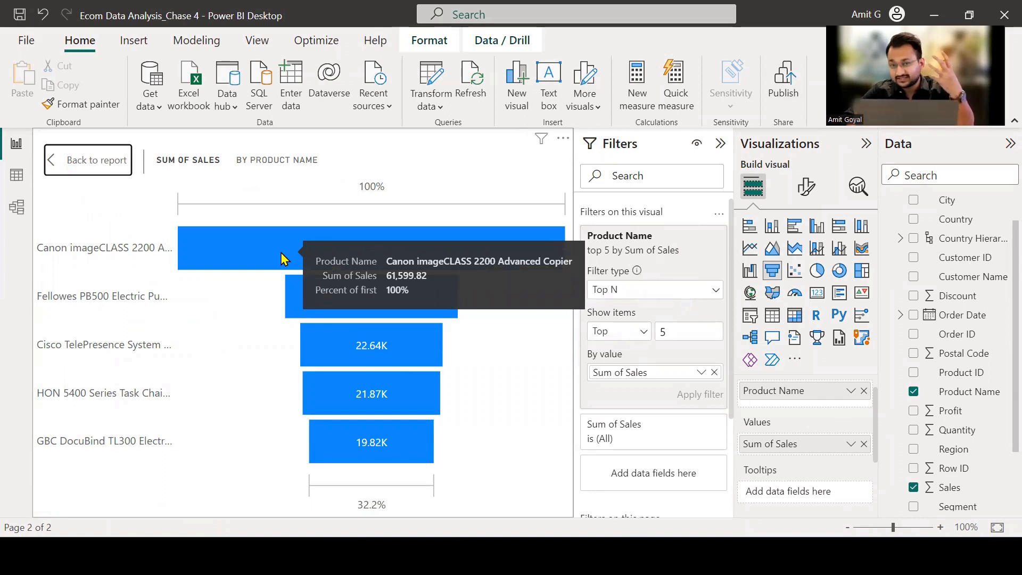
mouse_move(301, 285)
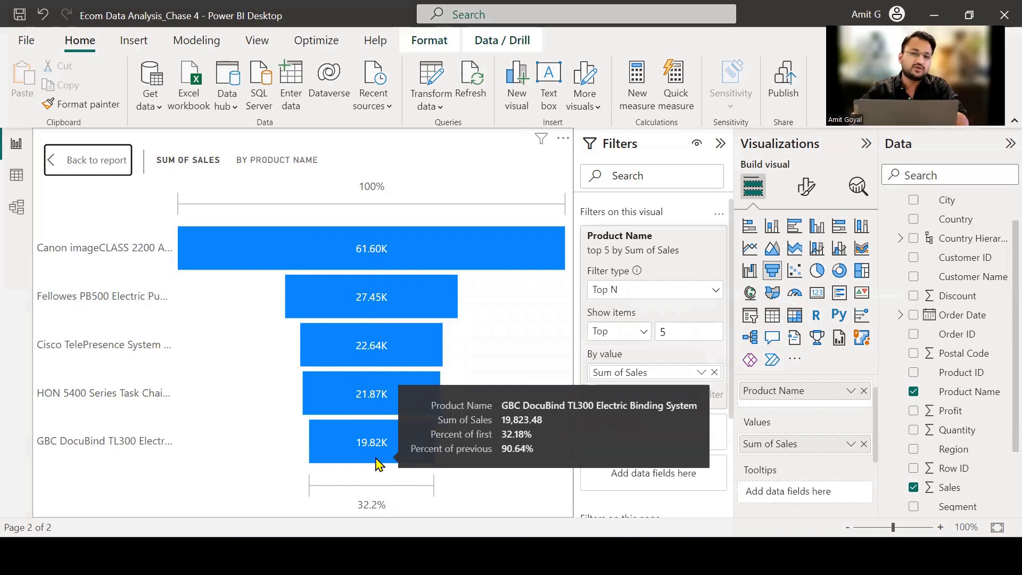
mouse_move(353, 310)
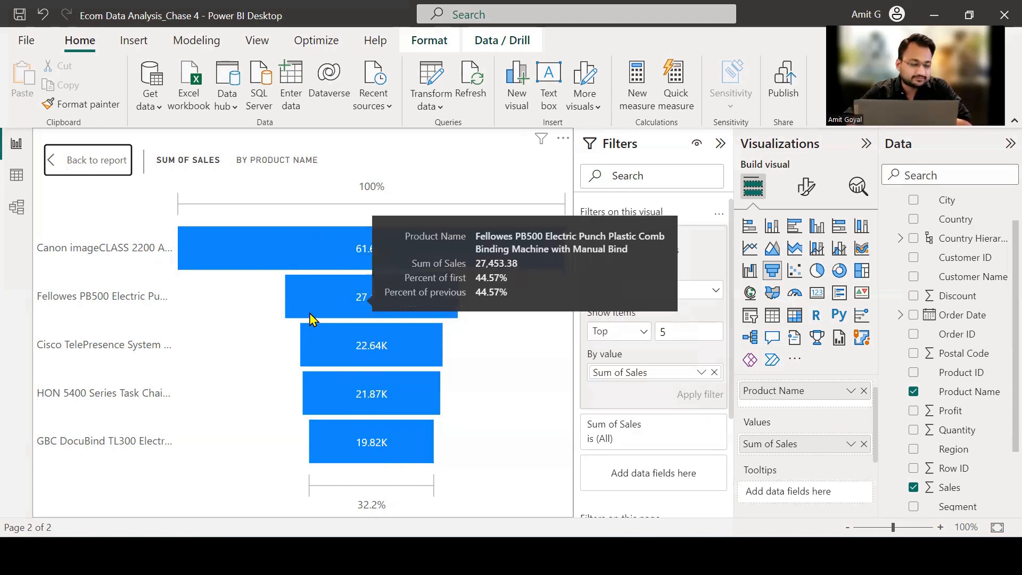
click(75, 171)
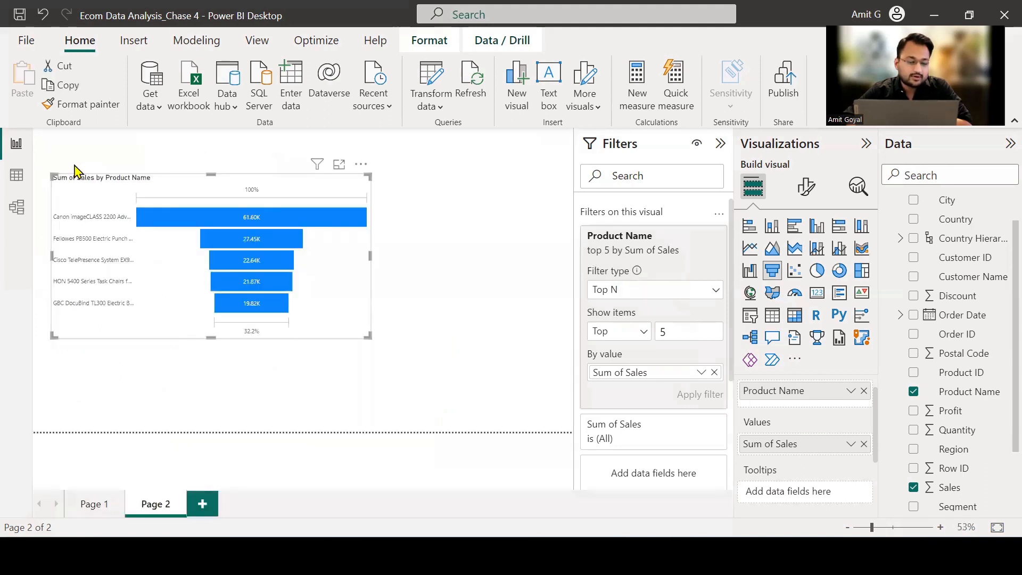
Narrow the funnel chart, move it closer to the canvas's left edge, and deselect it.
drag(371, 255, 317, 270)
drag(297, 304, 287, 315)
click(438, 289)
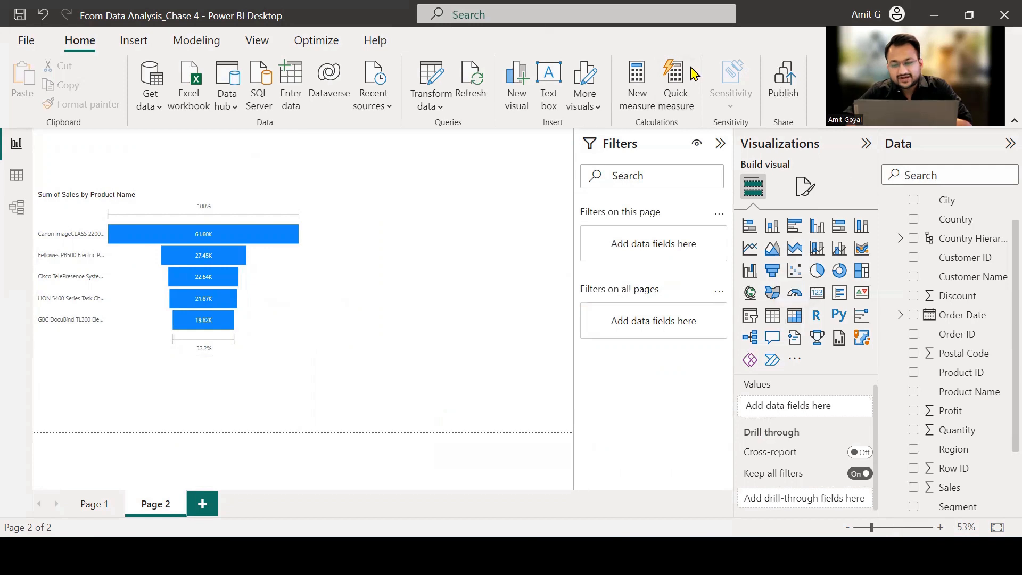
Add an empty matrix visual to Page 2, and place it enlarged to the right of the funnel chart.
mouse_move(783, 307)
mouse_down()
mouse_move(810, 326)
mouse_move(802, 301)
mouse_move(784, 312)
mouse_up()
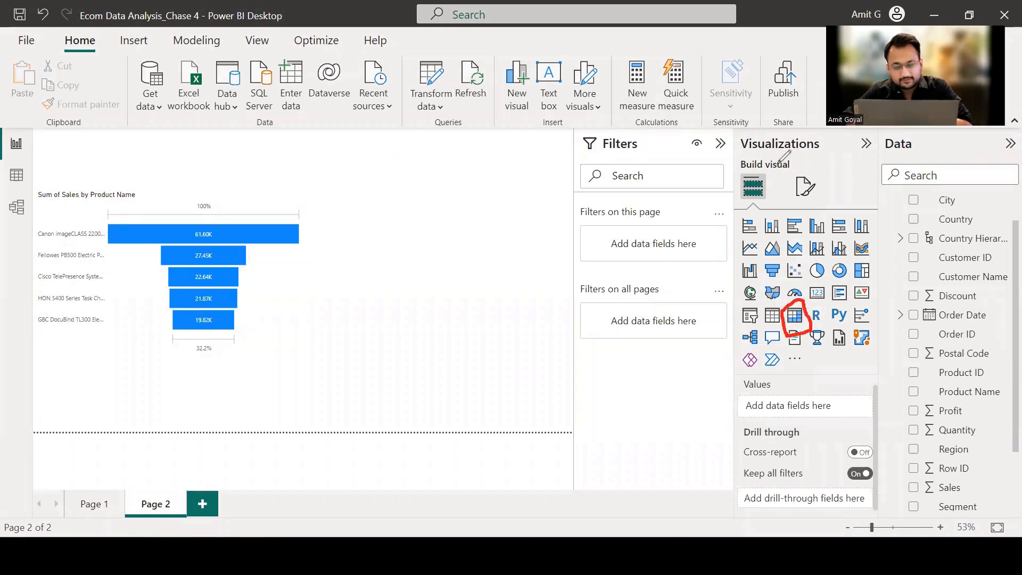
click(801, 319)
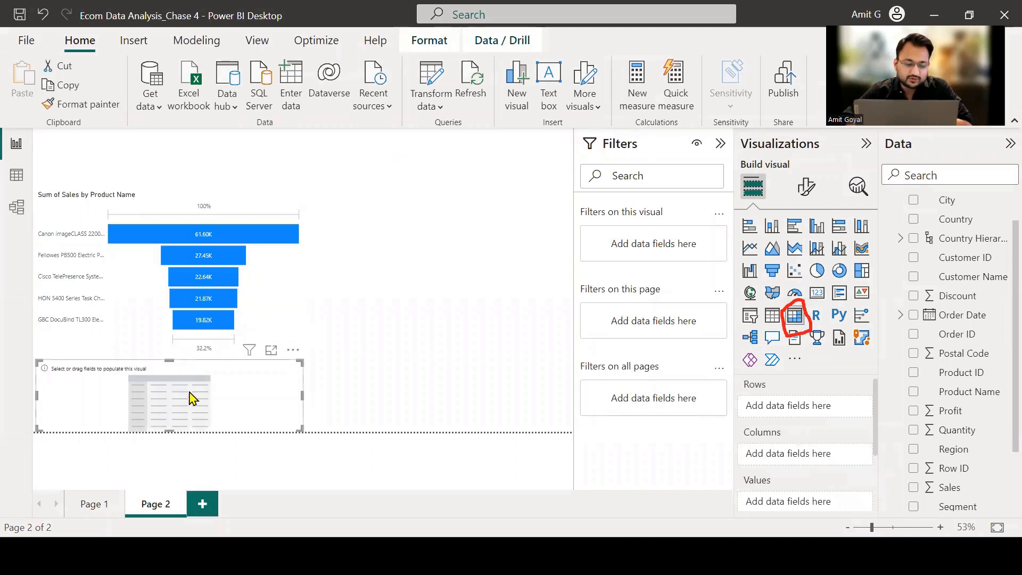
drag(194, 399, 445, 346)
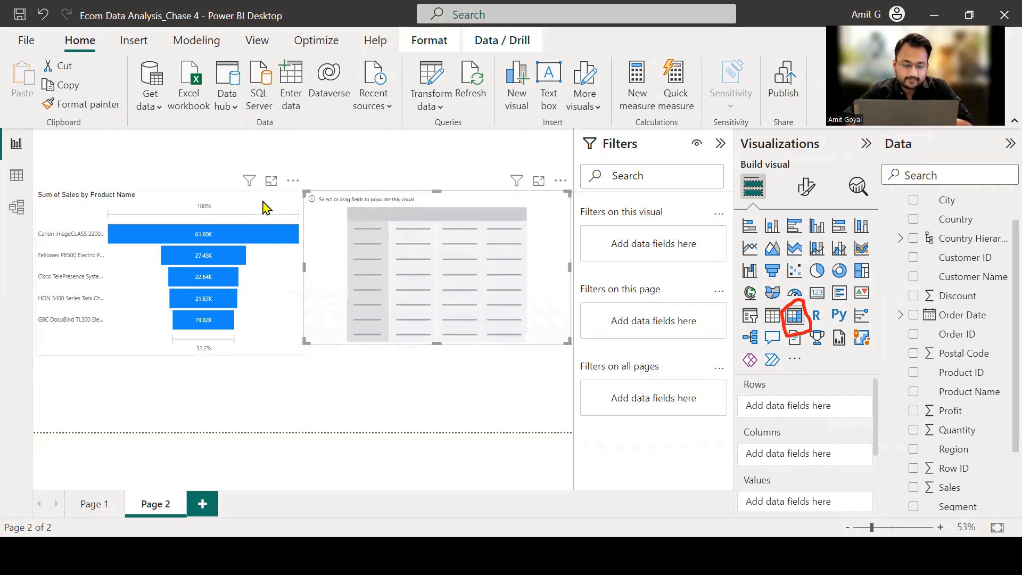
Narrow the funnel chart further, and shift the empty matrix left towards it.
click(282, 245)
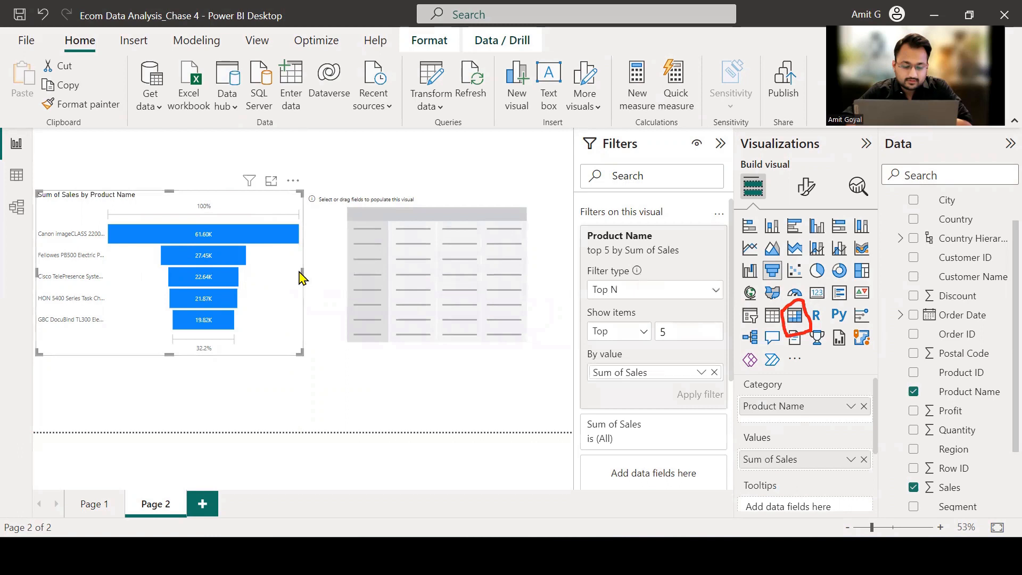
drag(302, 278, 269, 282)
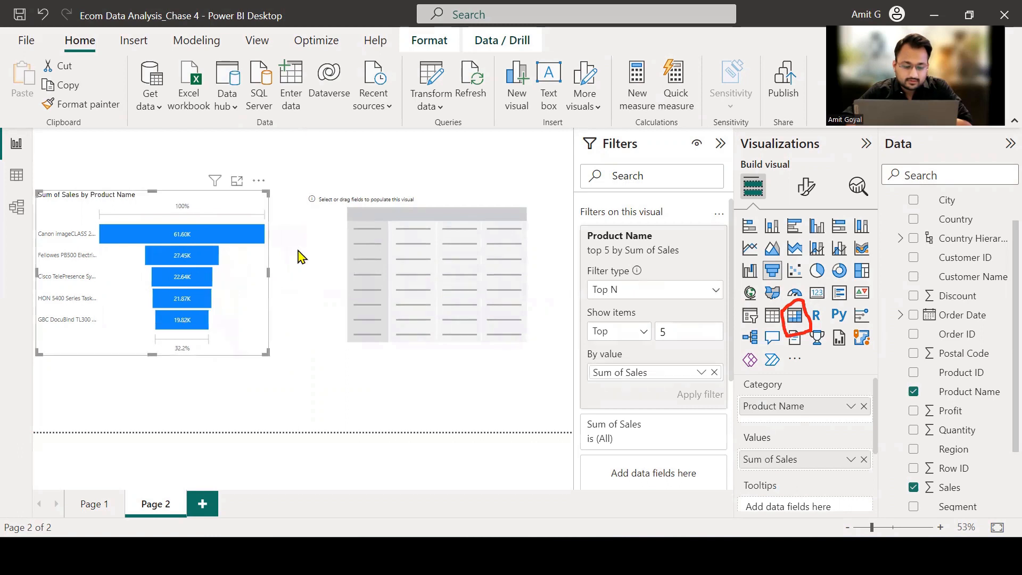
drag(341, 204, 321, 210)
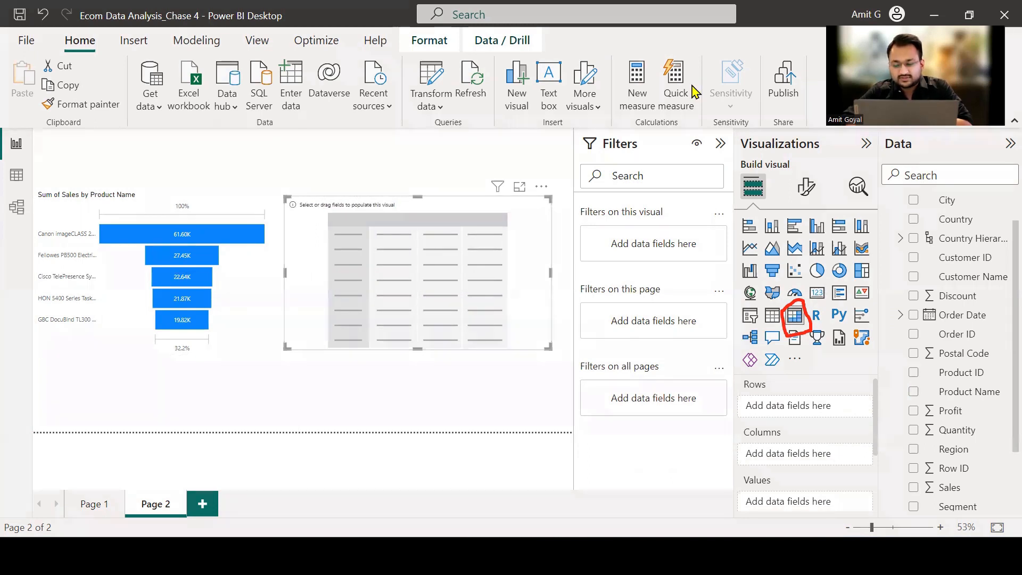
mouse_move(737, 383)
mouse_down()
mouse_move(727, 386)
mouse_move(721, 510)
mouse_up()
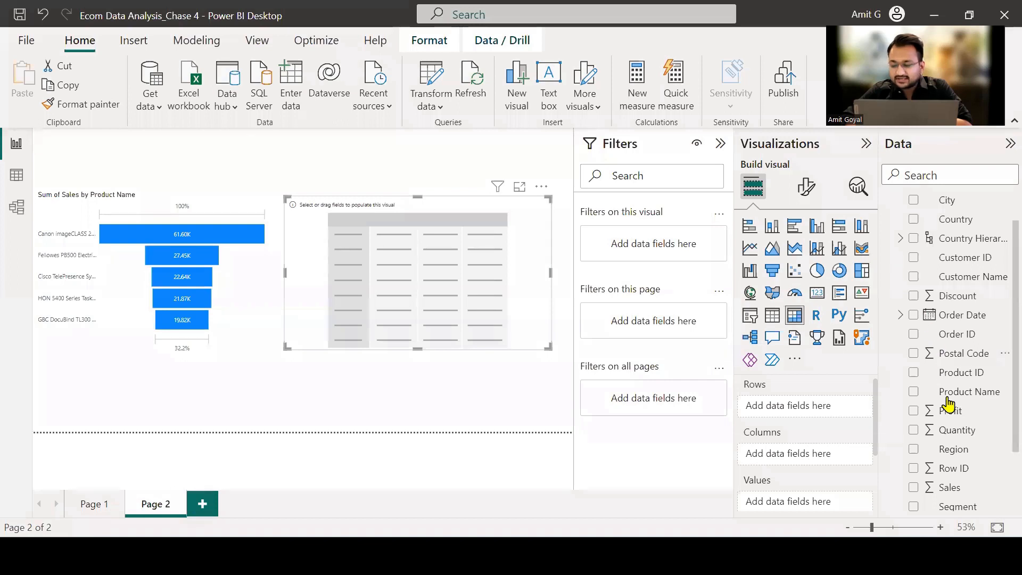
Use Region as the matrix's columns and Sub-Category as its rows.
scroll(938, 411, up, 1)
scroll(950, 413, down, 2)
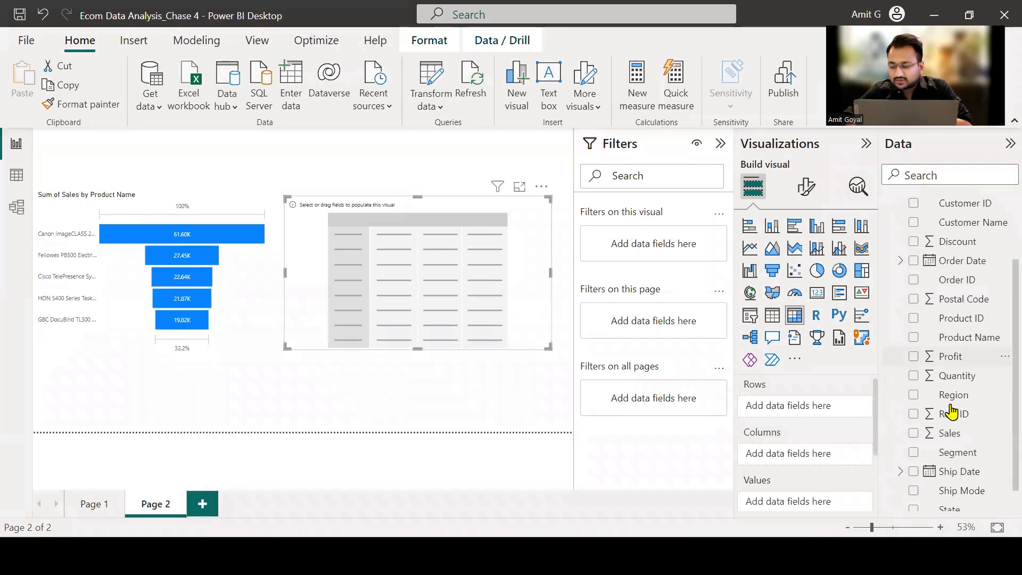
drag(956, 404, 831, 464)
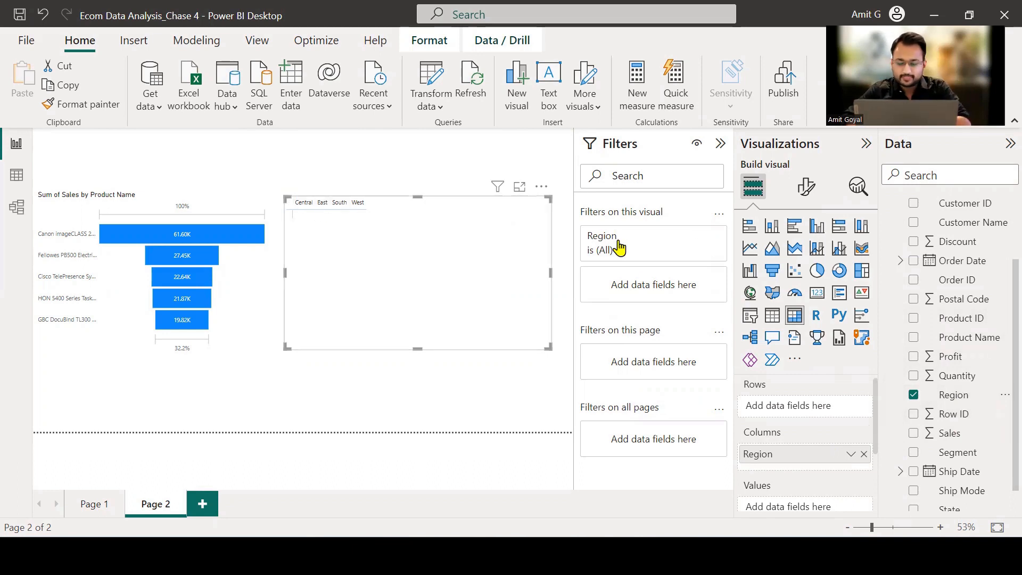
scroll(794, 466, down, 1)
scroll(805, 476, up, 2)
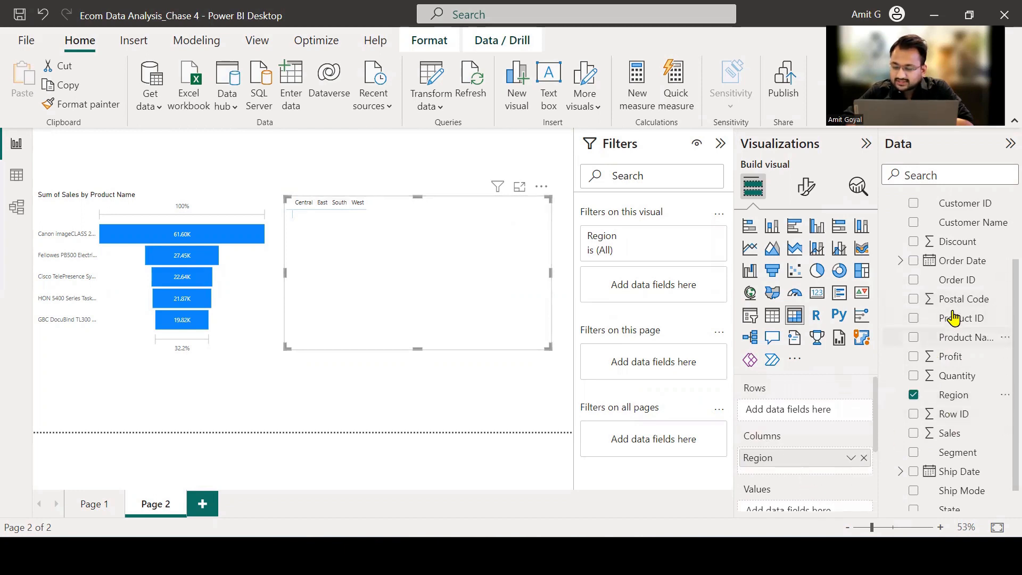
scroll(953, 311, up, 3)
scroll(955, 307, down, 4)
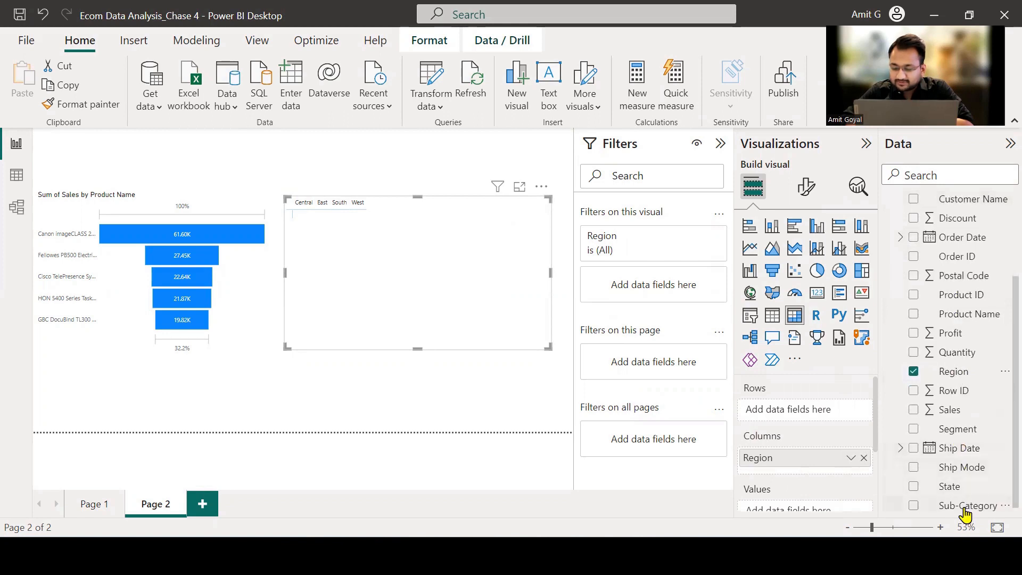
drag(965, 506, 825, 418)
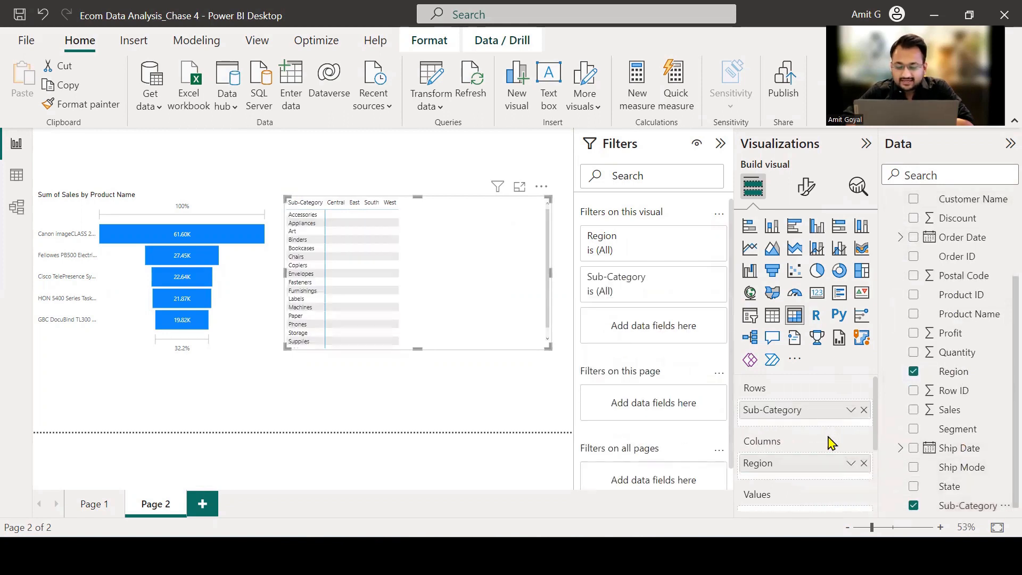
Add Sales to the matrix's values, and deselect the matrix.
scroll(829, 442, down, 1)
drag(950, 410, 828, 484)
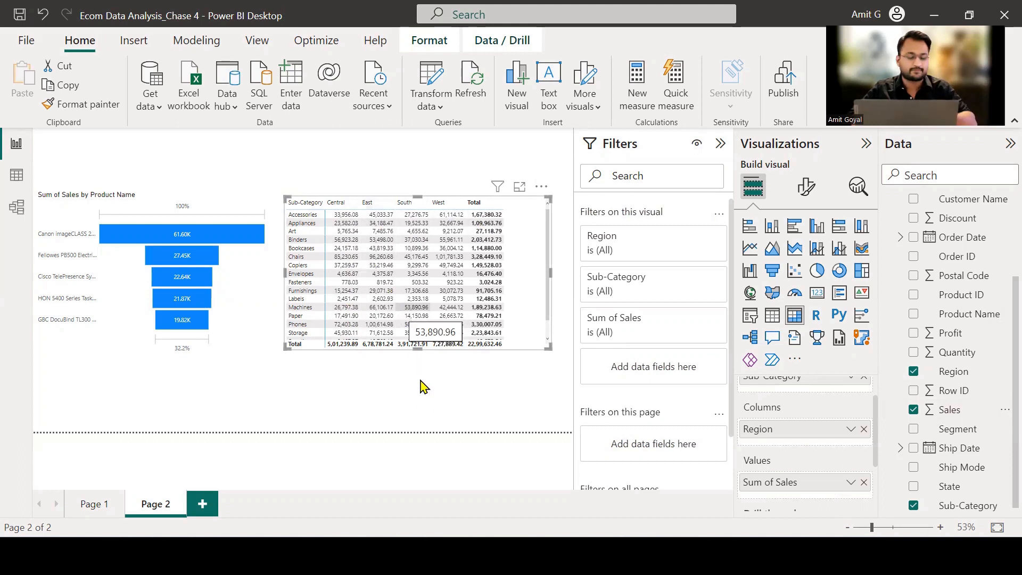
click(429, 413)
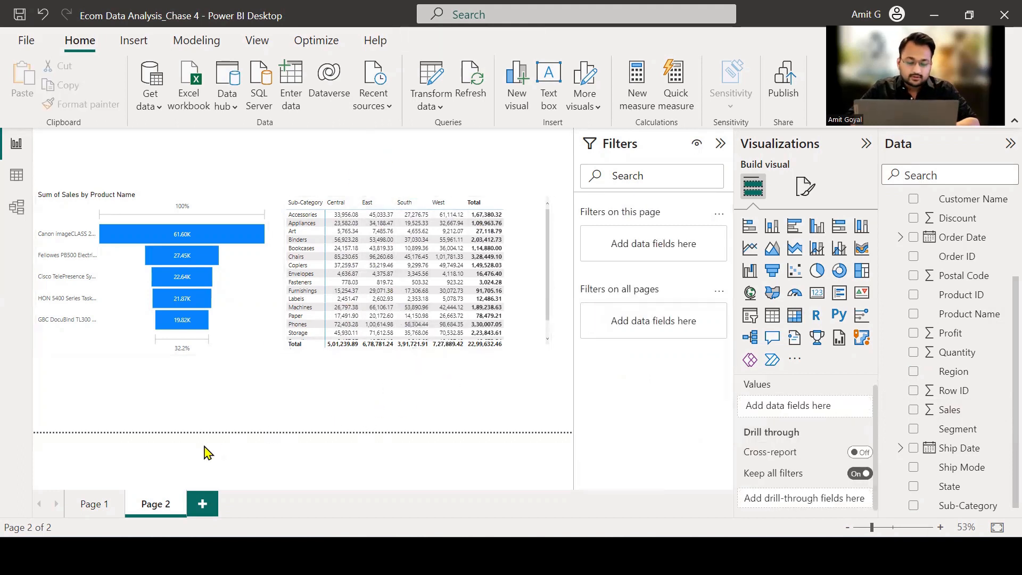
Open Page 1, and add a page-level Region filter set to Central.
click(91, 505)
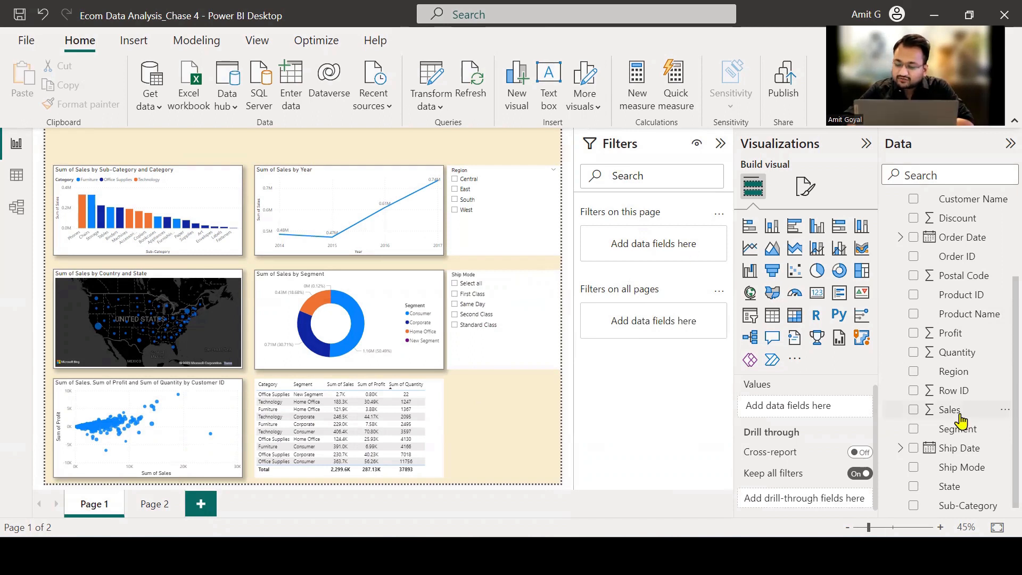
scroll(961, 420, up, 3)
scroll(960, 420, up, 2)
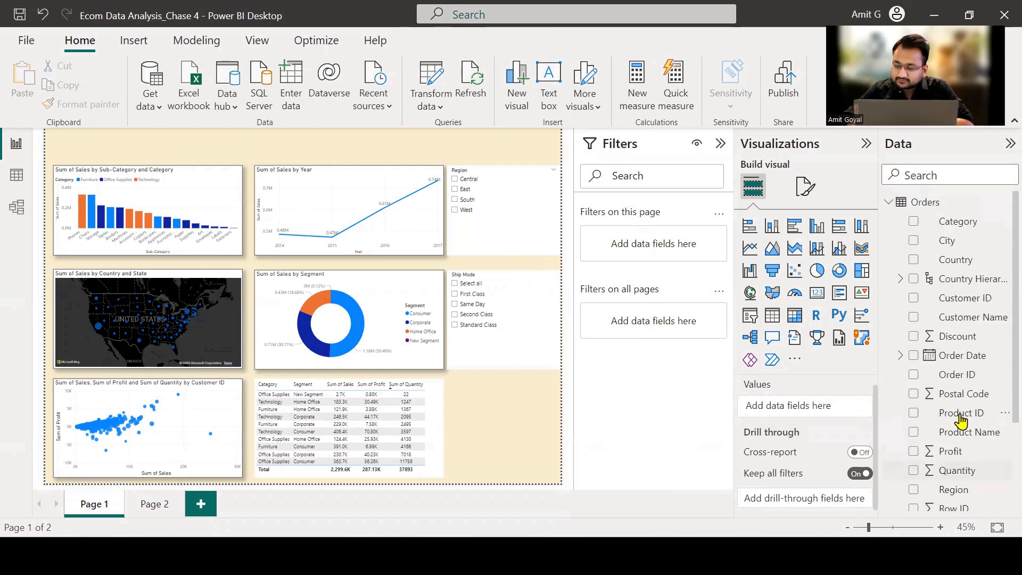
scroll(960, 419, down, 3)
drag(951, 414, 663, 248)
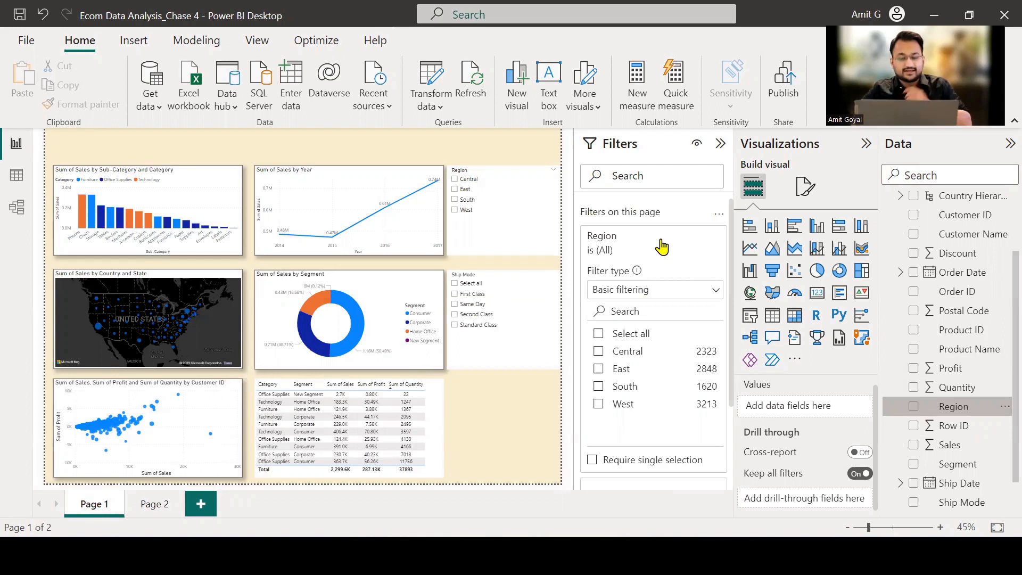
click(598, 353)
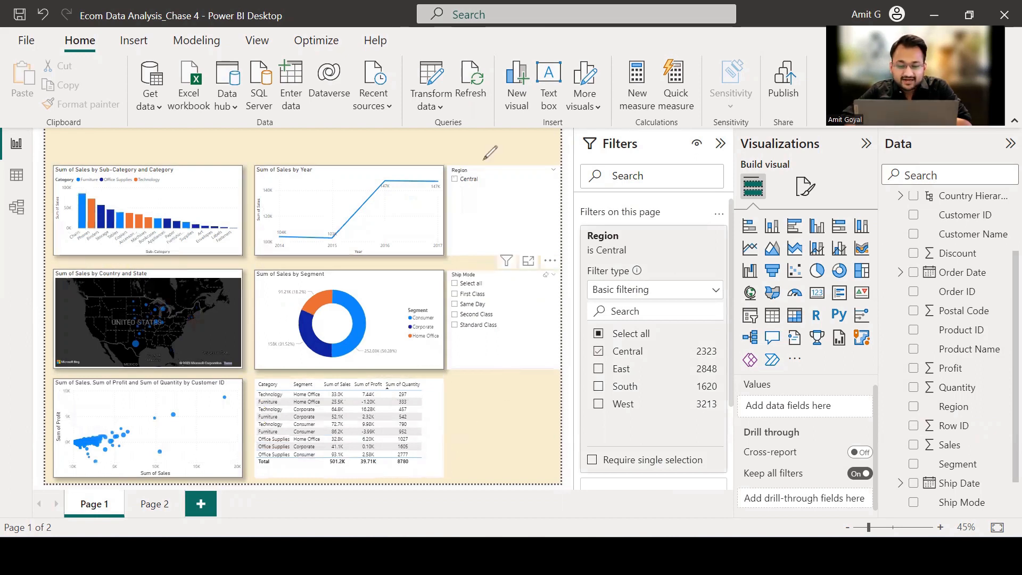
Remove the page-level Region filter from Page 1.
drag(424, 137, 462, 150)
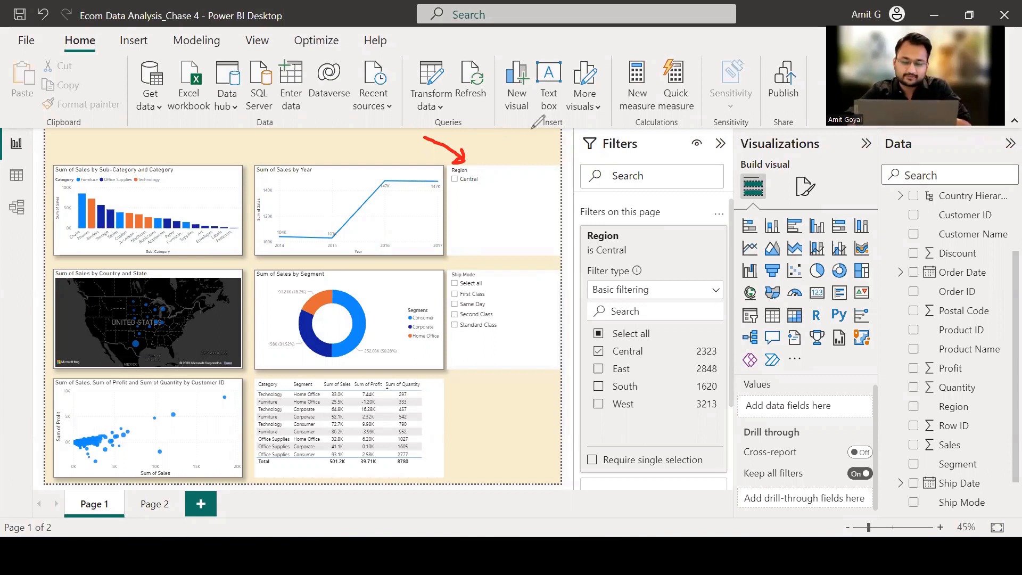
key(Escape)
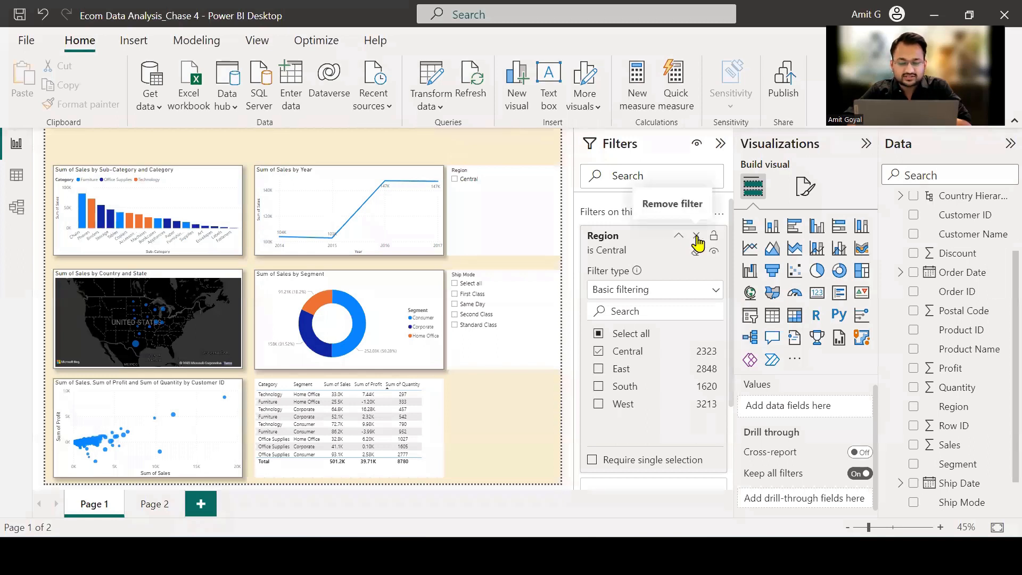
click(696, 236)
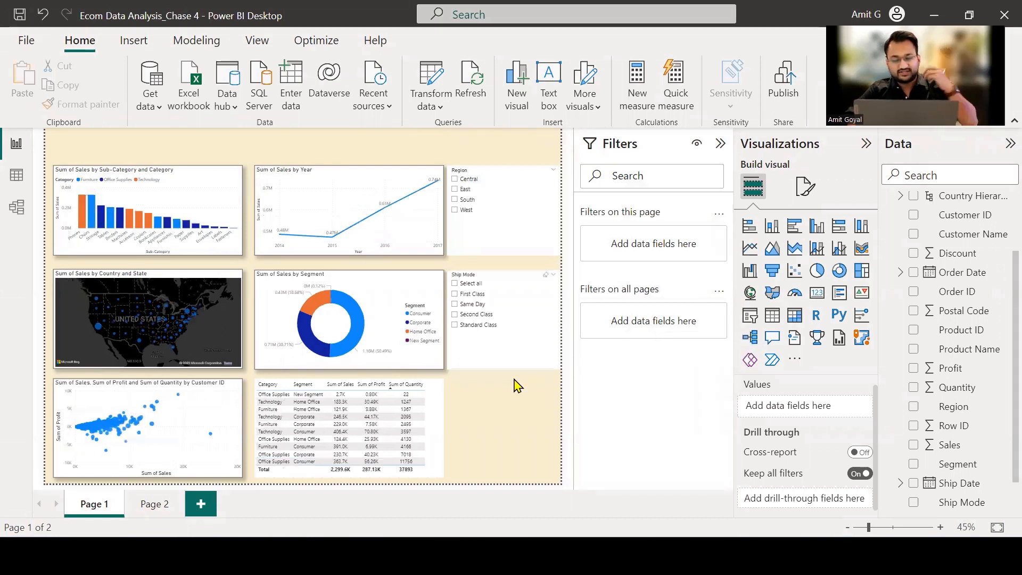
Add a Region filter for all pages set to Central, and open Page 2 to check its visuals.
drag(962, 411, 660, 321)
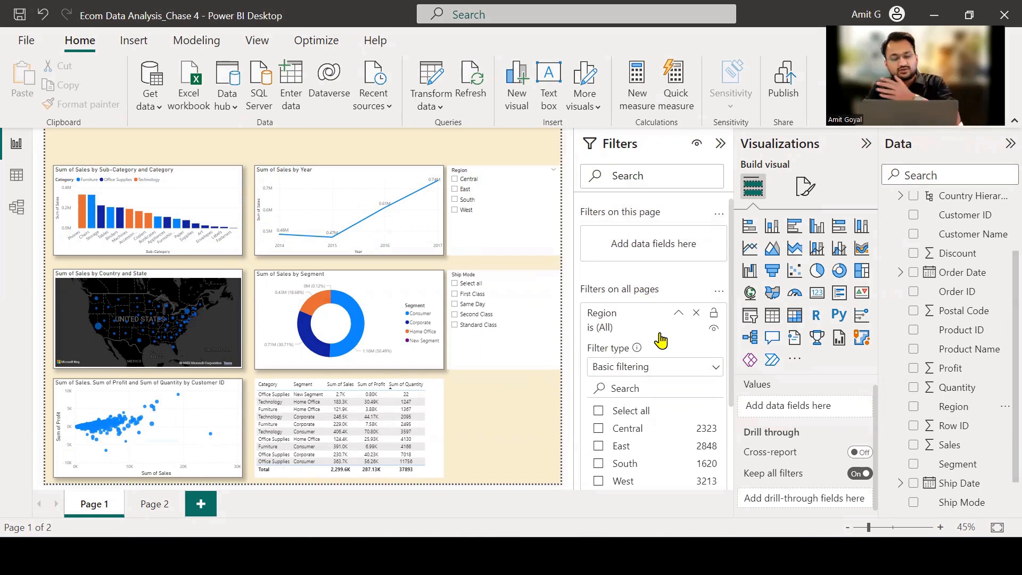
click(599, 429)
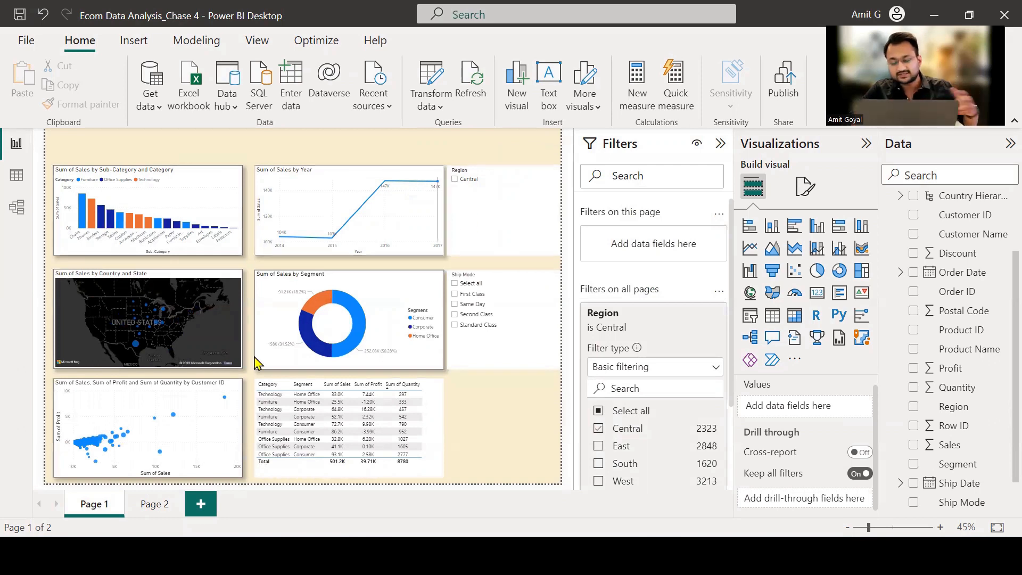
click(154, 504)
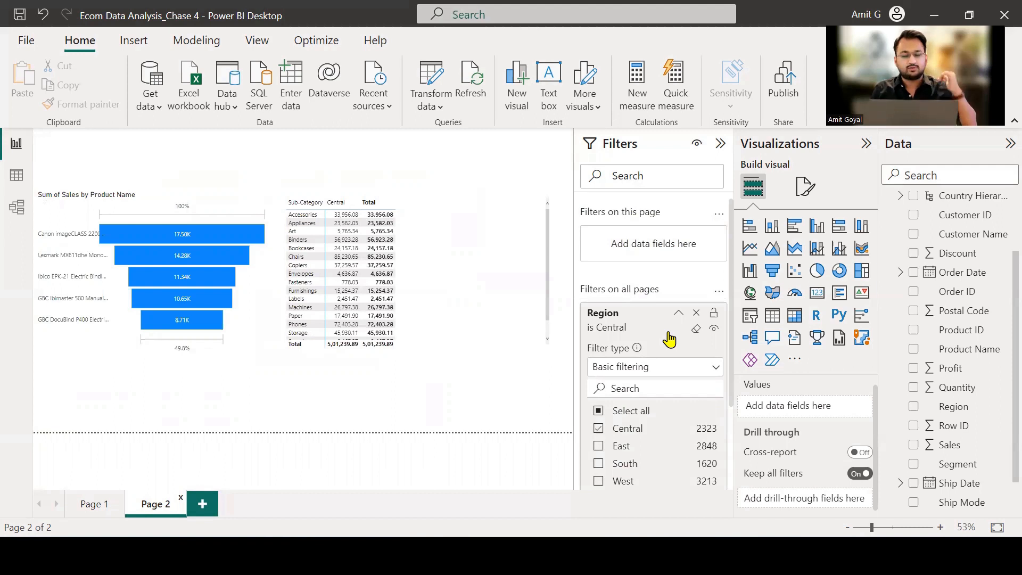
Remove the Region filter from all pages, and return to Page 1.
click(695, 314)
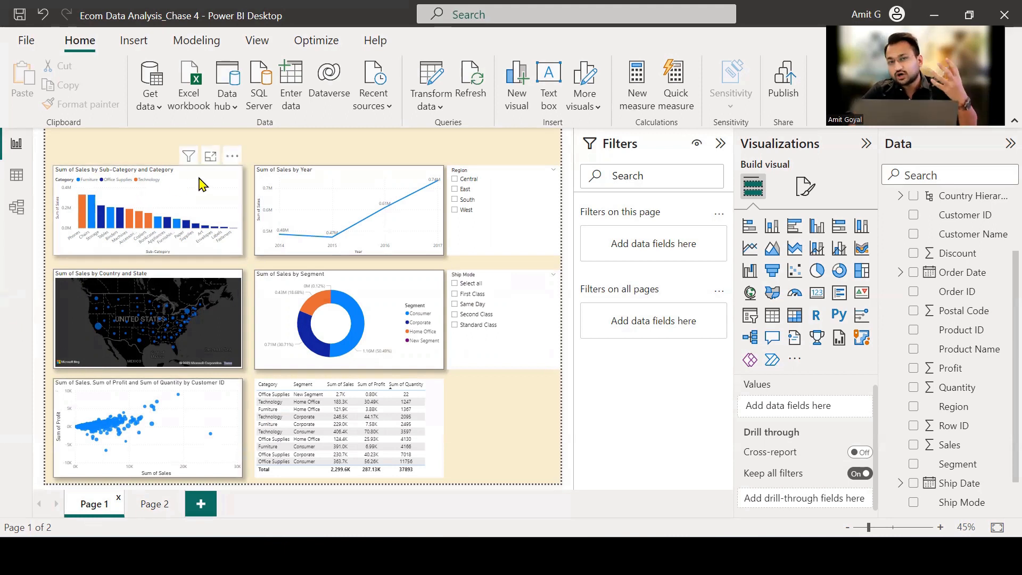
mouse_move(341, 235)
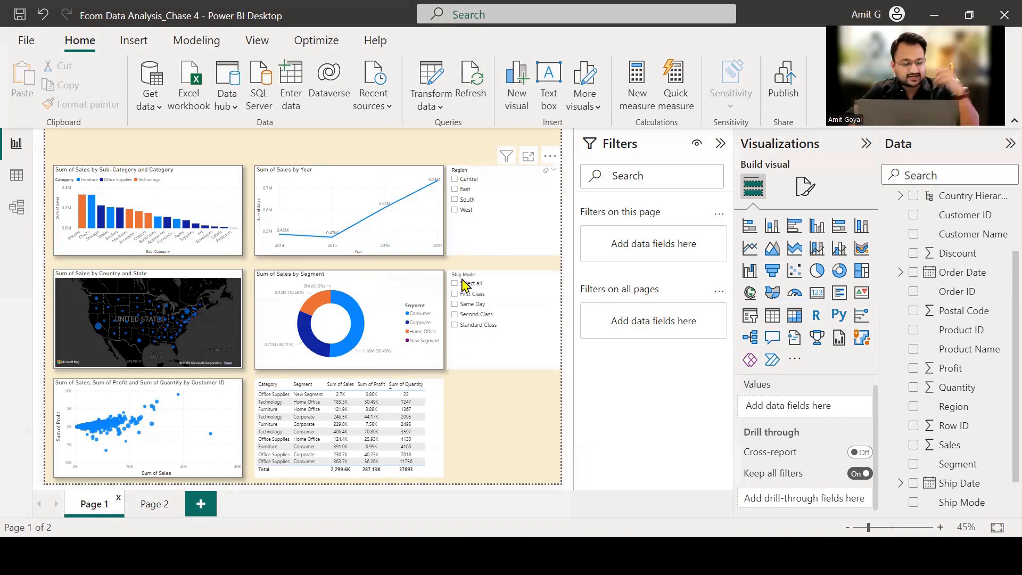
Copy the formatting of the Sum of Sales by Year line chart onto the Category and Segment table with Format painter, and deselect it.
click(396, 290)
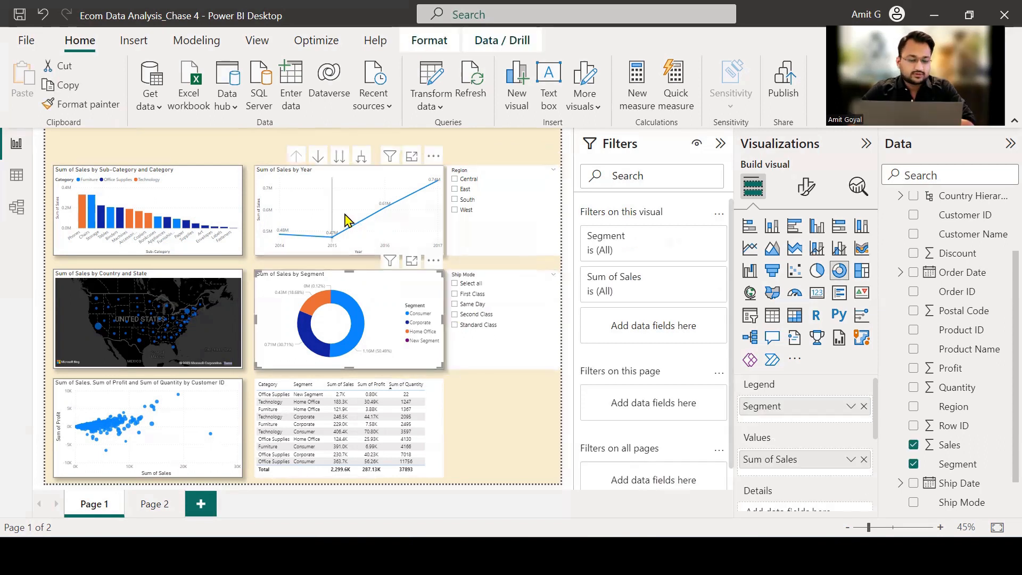
click(350, 168)
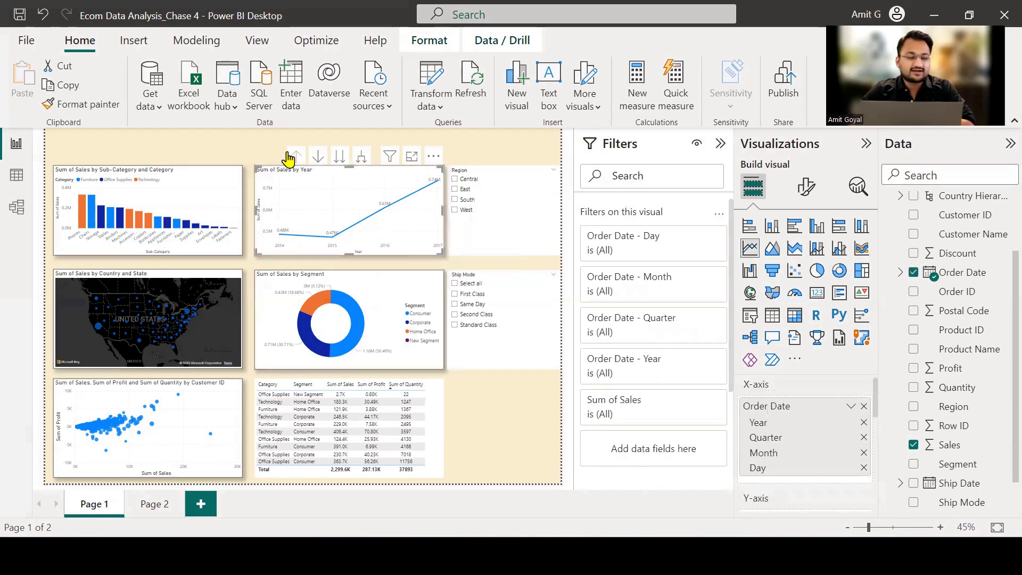
click(98, 106)
click(98, 107)
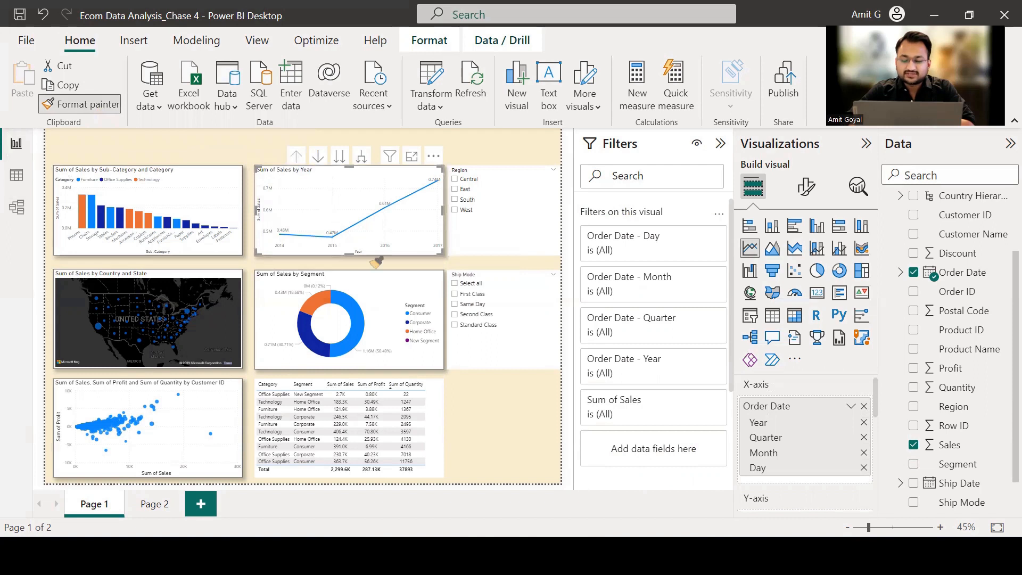
click(437, 422)
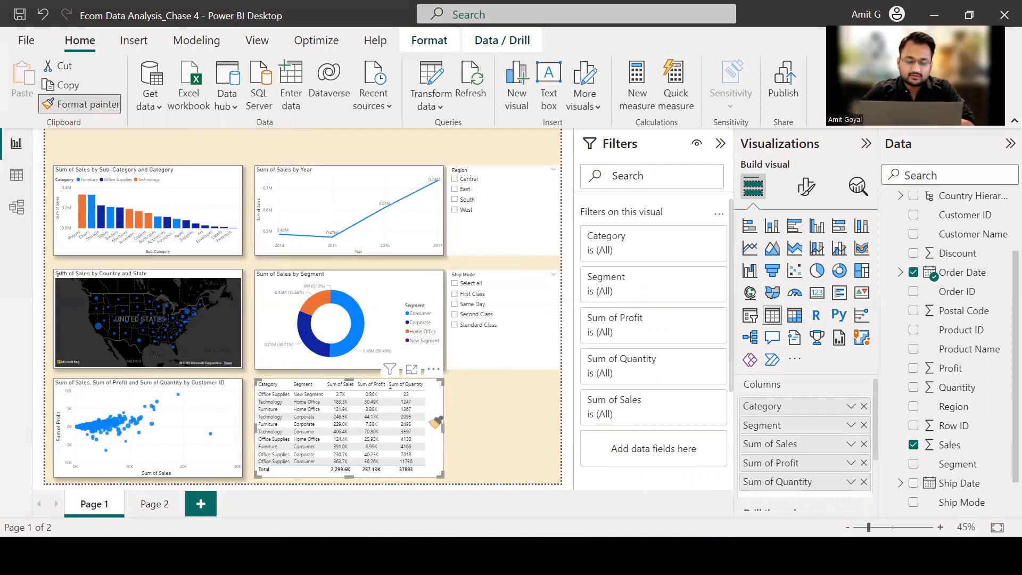
click(426, 408)
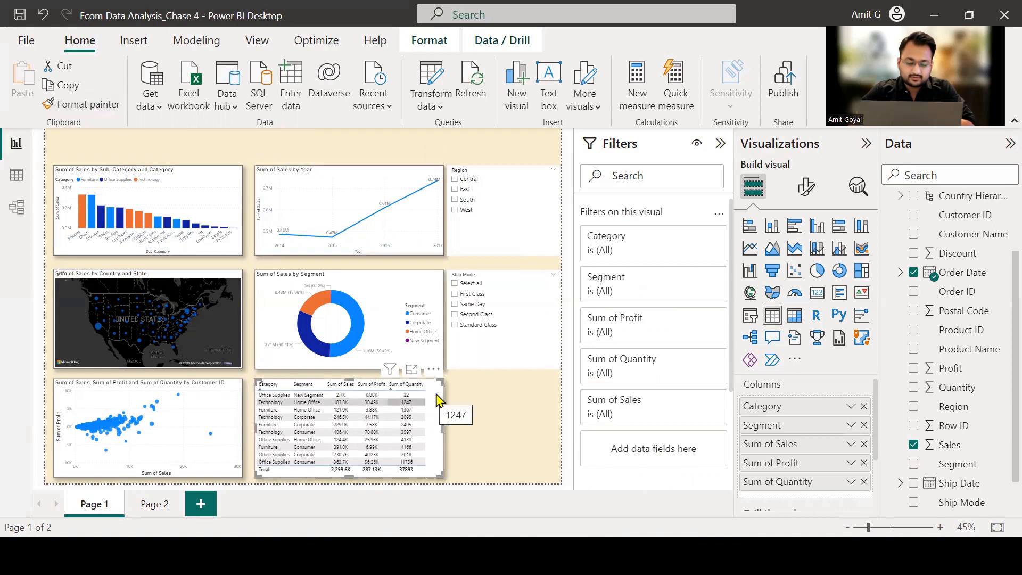
click(498, 420)
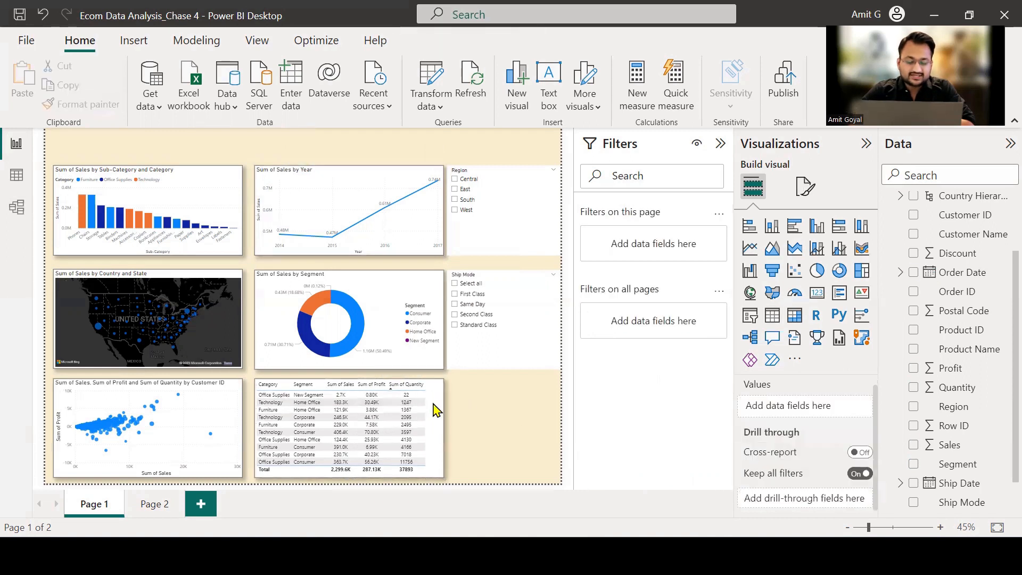
Try to apply the Sum of Sales by Year line chart's formatting to the Region slicer with Format painter.
click(348, 185)
click(95, 112)
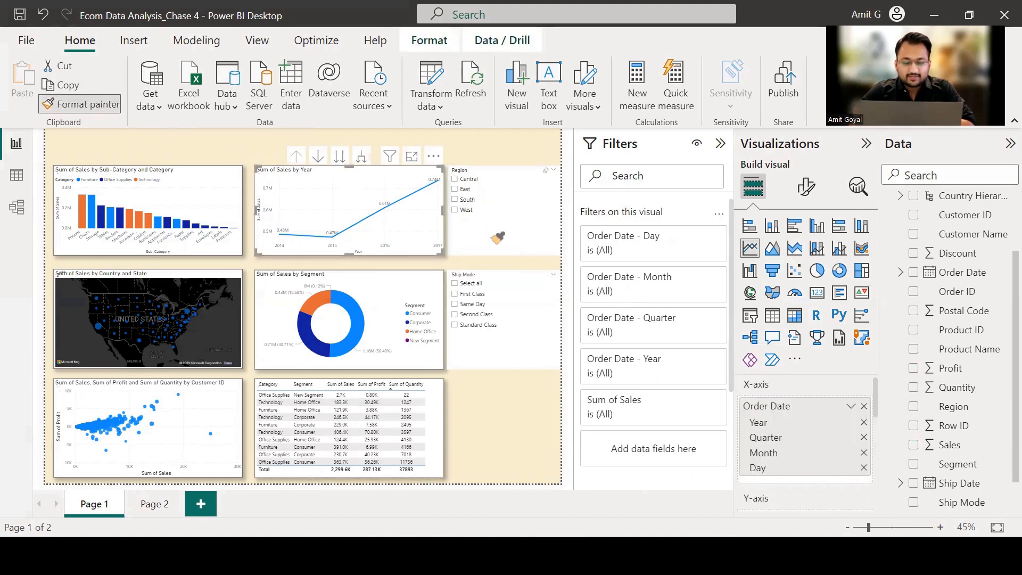
click(497, 238)
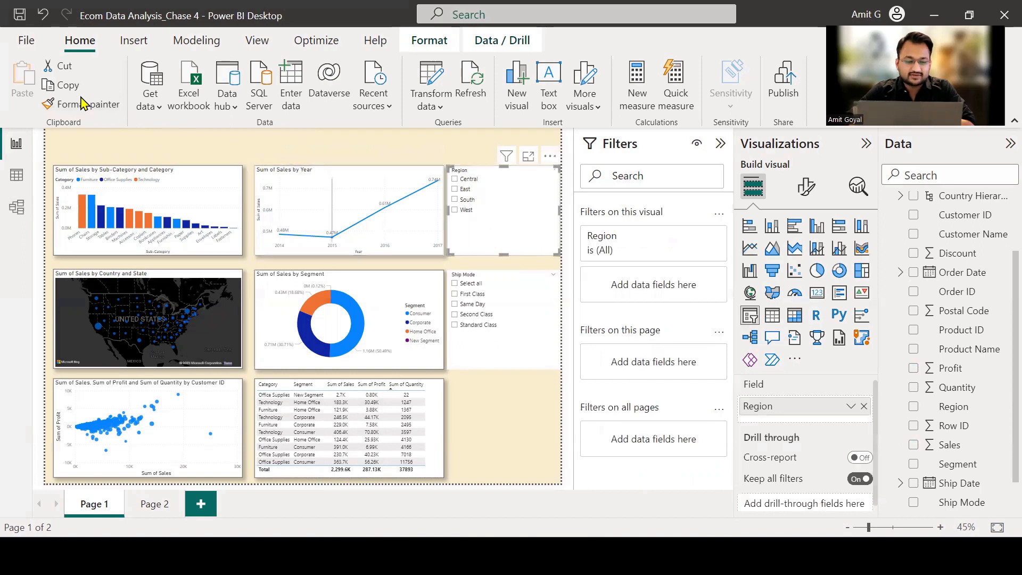
Copy the Region slicer's formatting onto the Ship Mode slicer, paint Ship Mode's formatting back onto Region, and deselect.
click(96, 112)
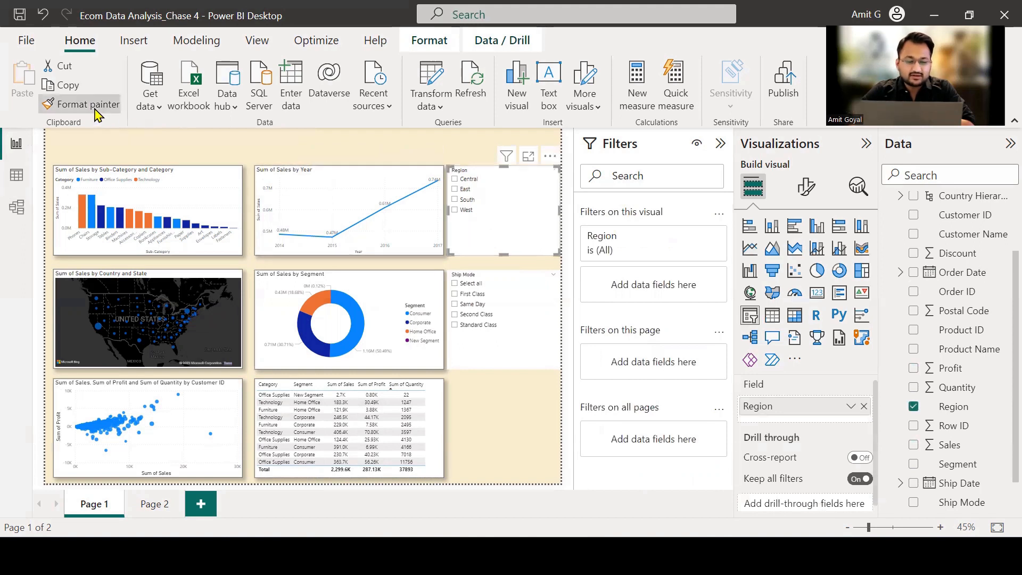
click(484, 352)
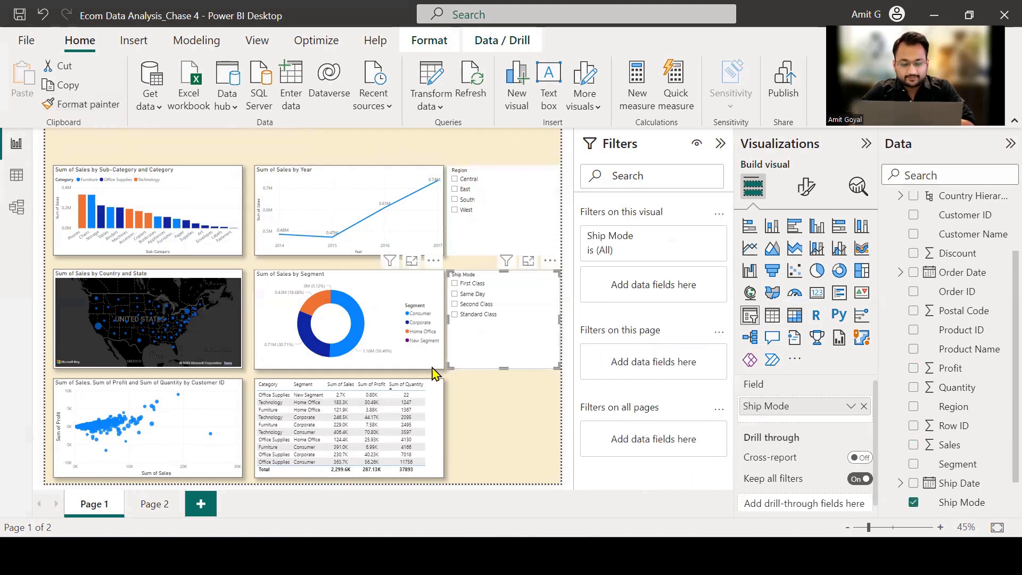
click(96, 105)
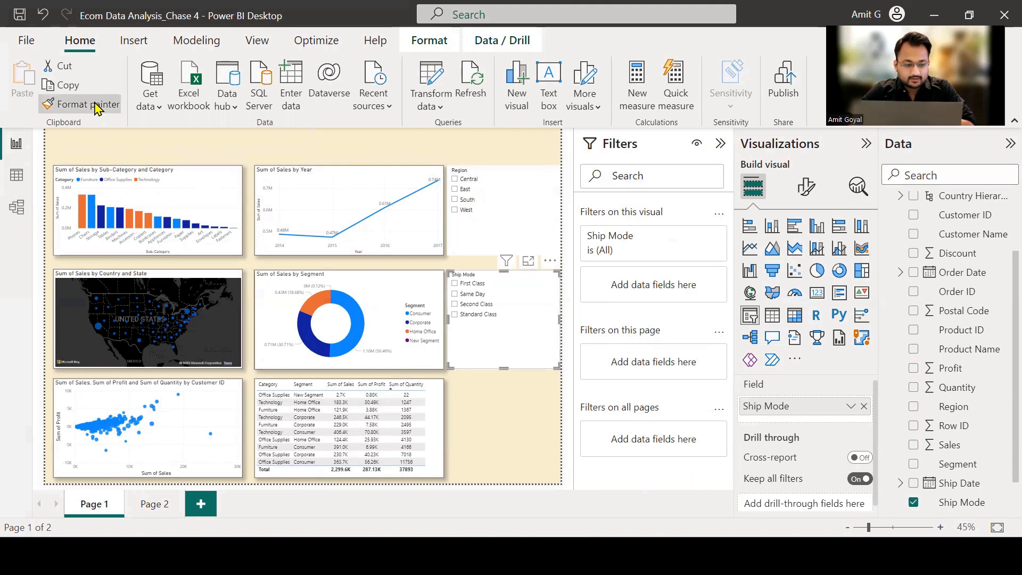
click(503, 235)
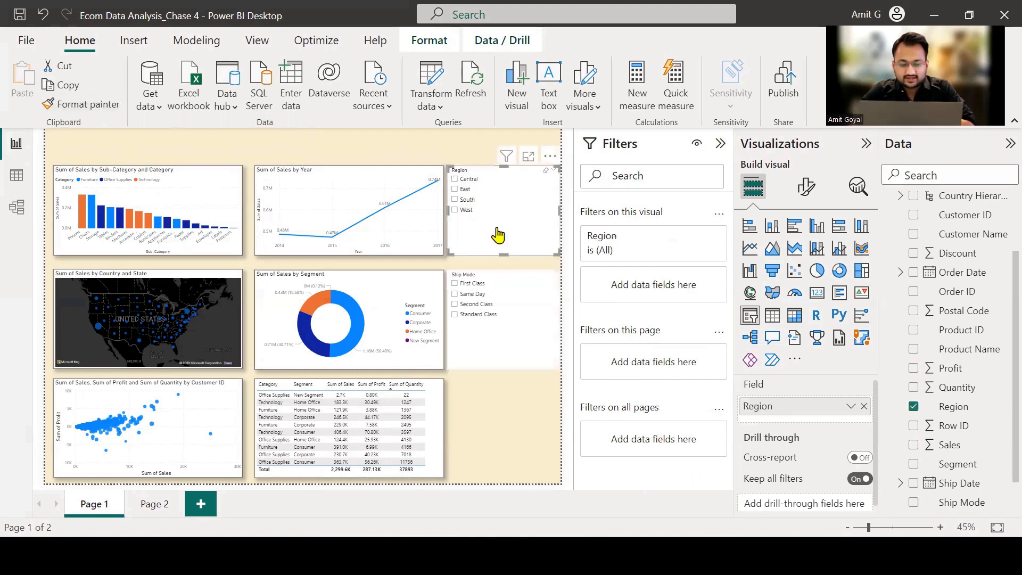
click(523, 415)
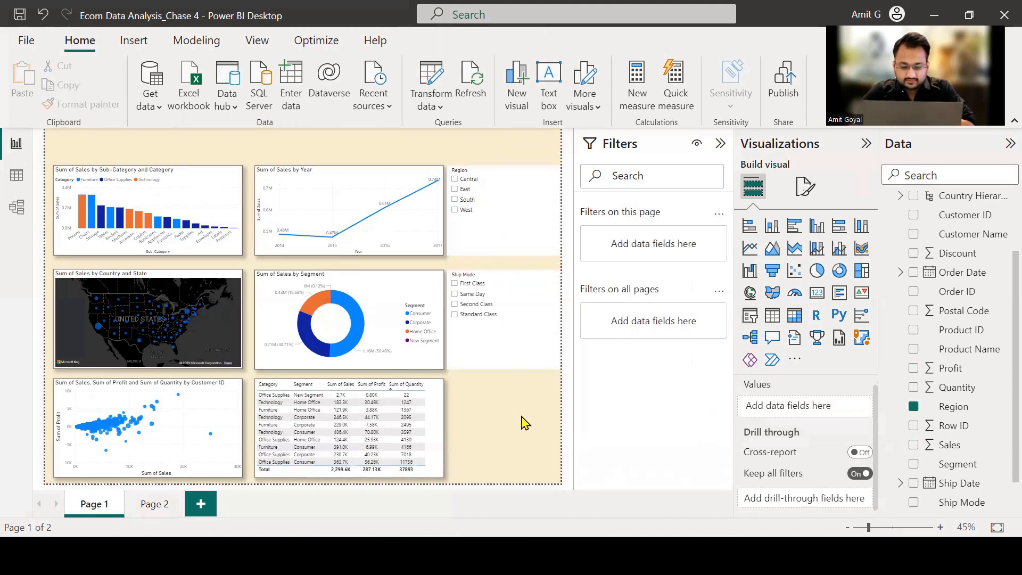
Try again to paint the Sum of Sales by Year line chart's formatting onto the Region slicer.
click(341, 179)
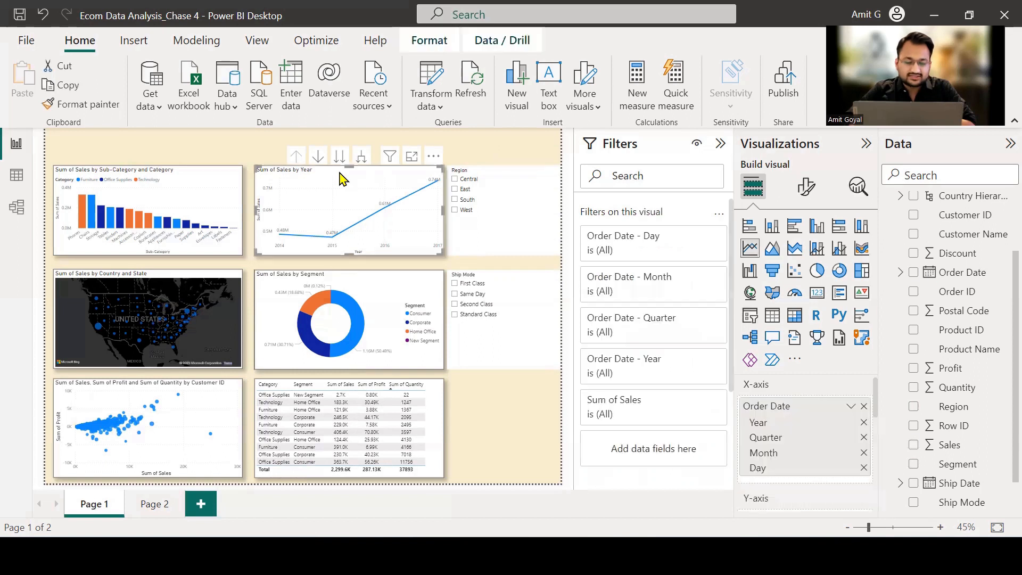
click(102, 105)
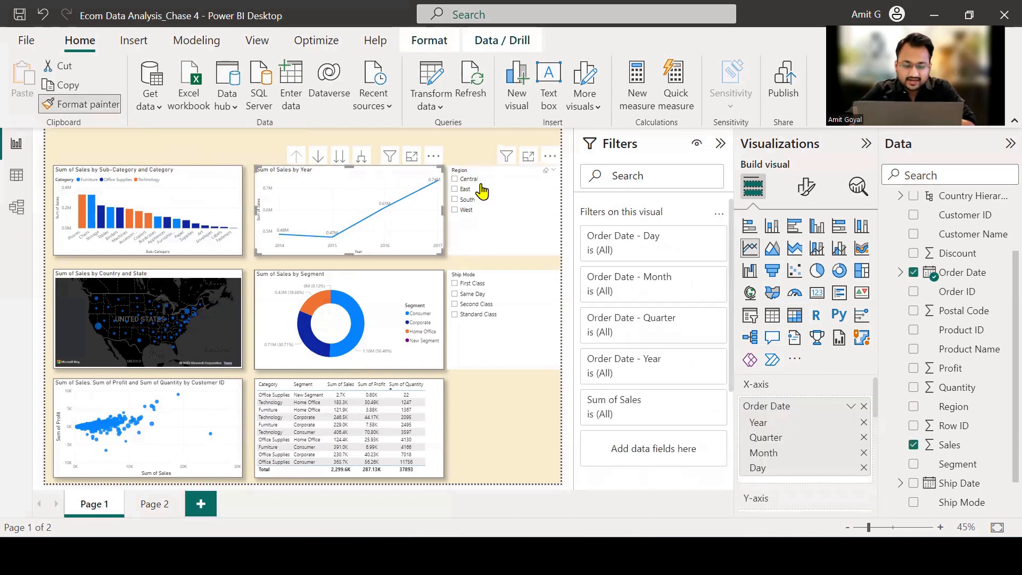
click(503, 196)
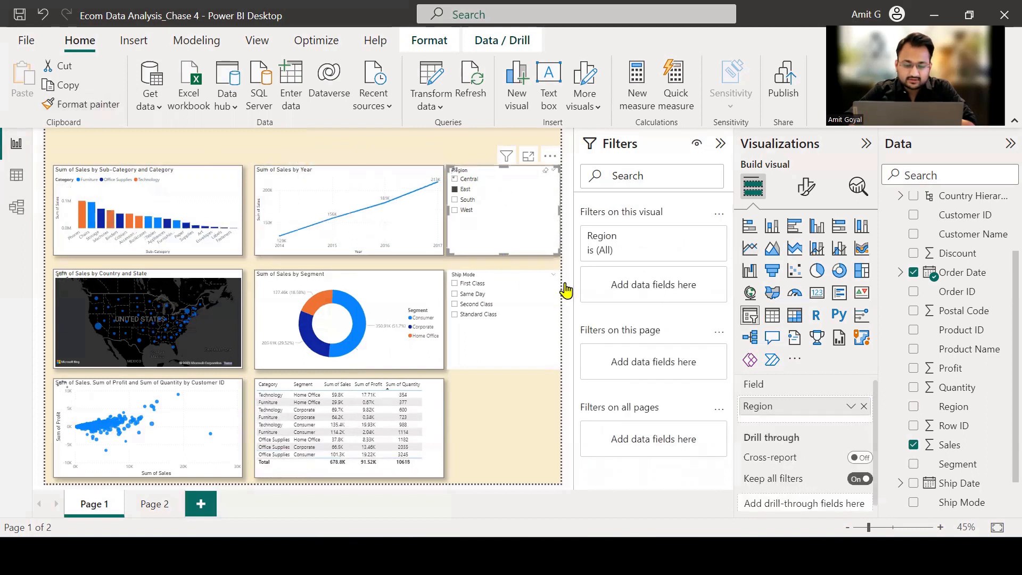
Copy the Region slicer's formatting onto the Ship Mode slicer, and clear the First Class and East selections.
click(85, 105)
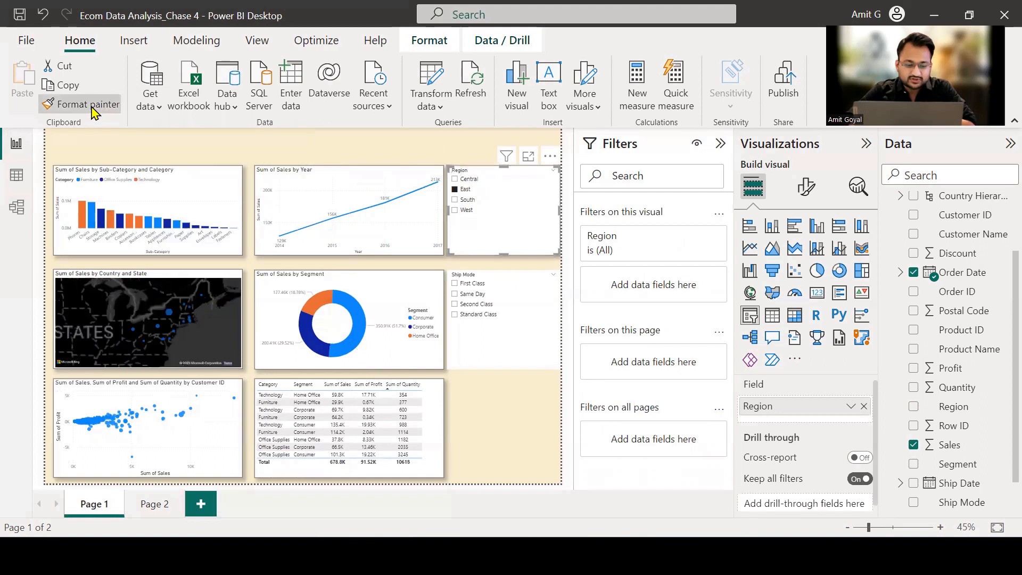
click(503, 291)
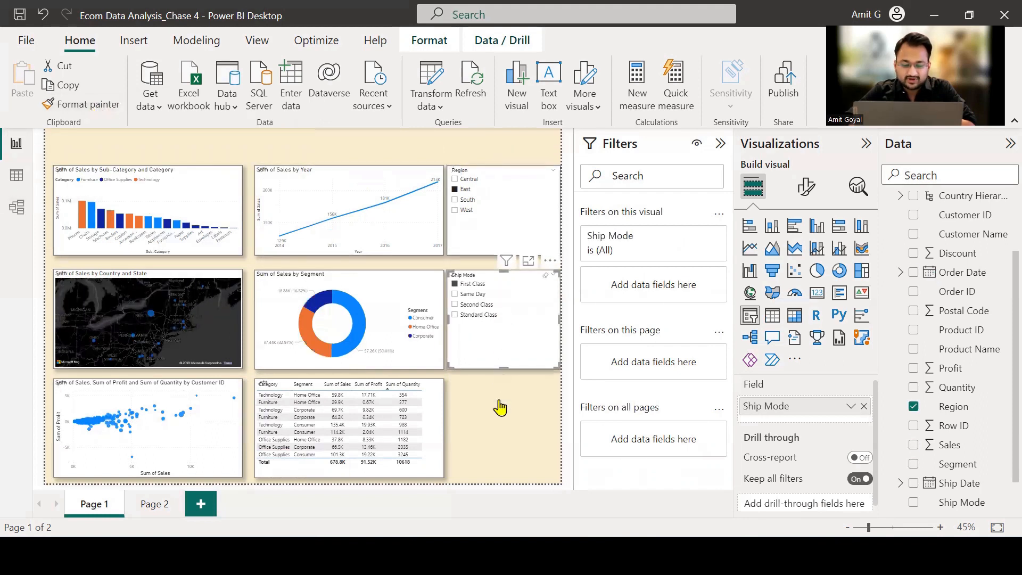
click(469, 284)
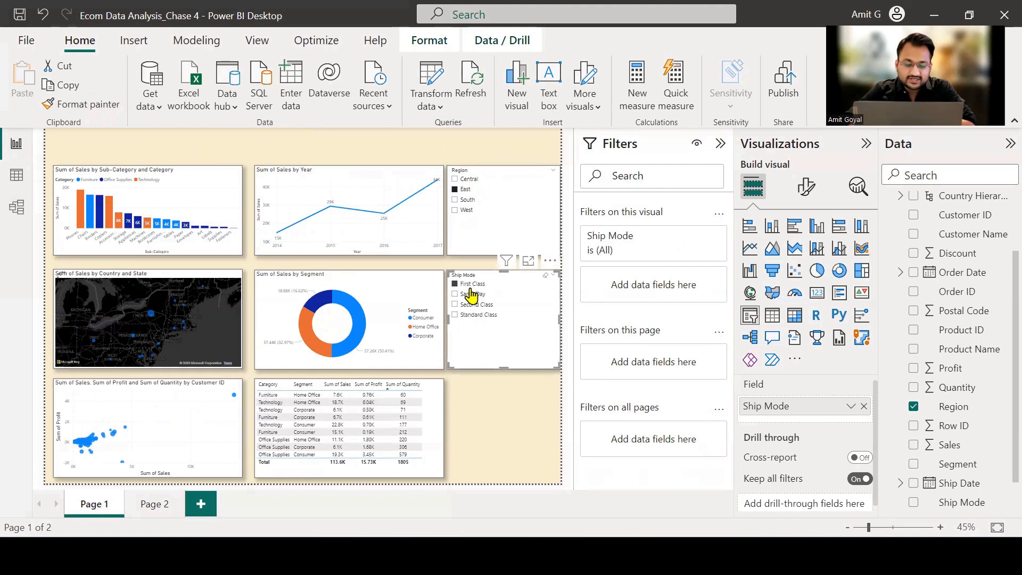
click(466, 193)
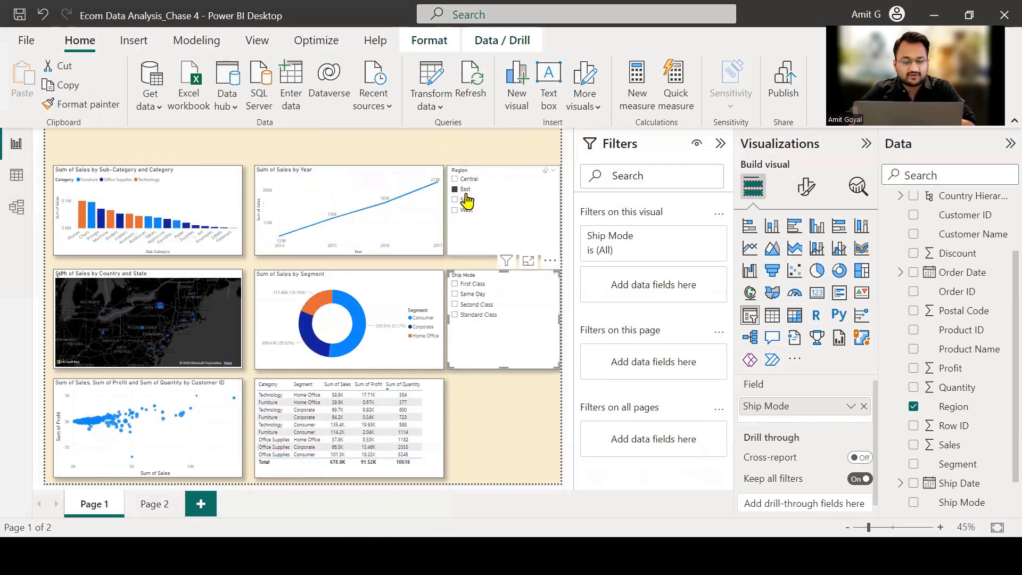
click(502, 425)
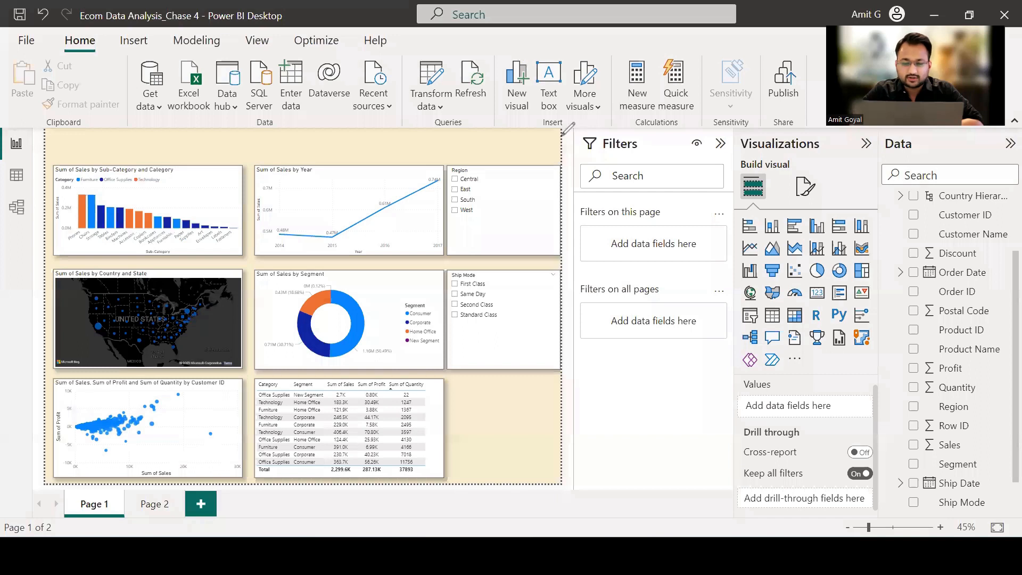
Add a text box to Page 1 containing the title "Sales Report - ECom".
mouse_move(543, 53)
mouse_down()
mouse_move(554, 124)
mouse_move(566, 60)
mouse_move(544, 53)
mouse_up()
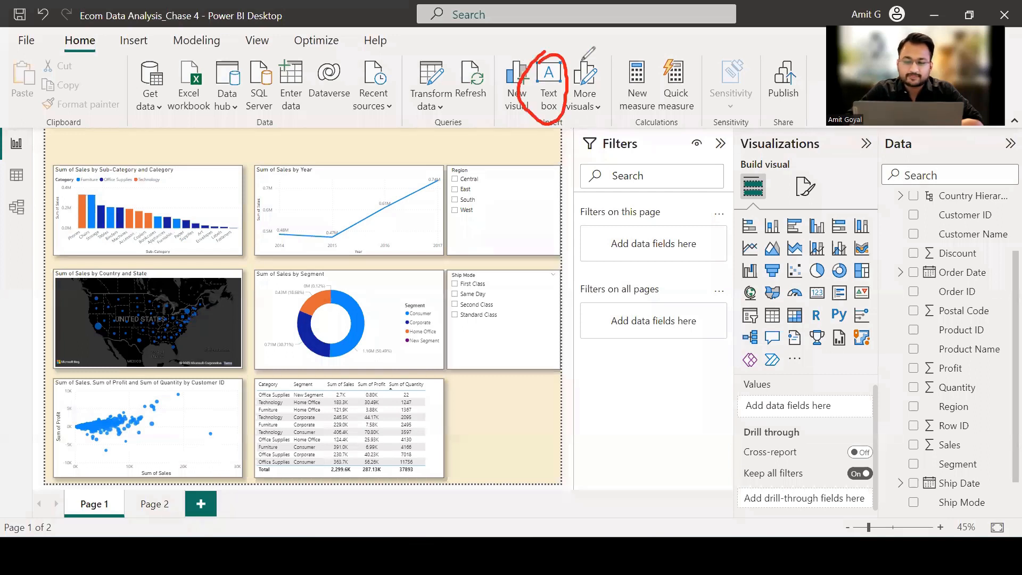
click(551, 91)
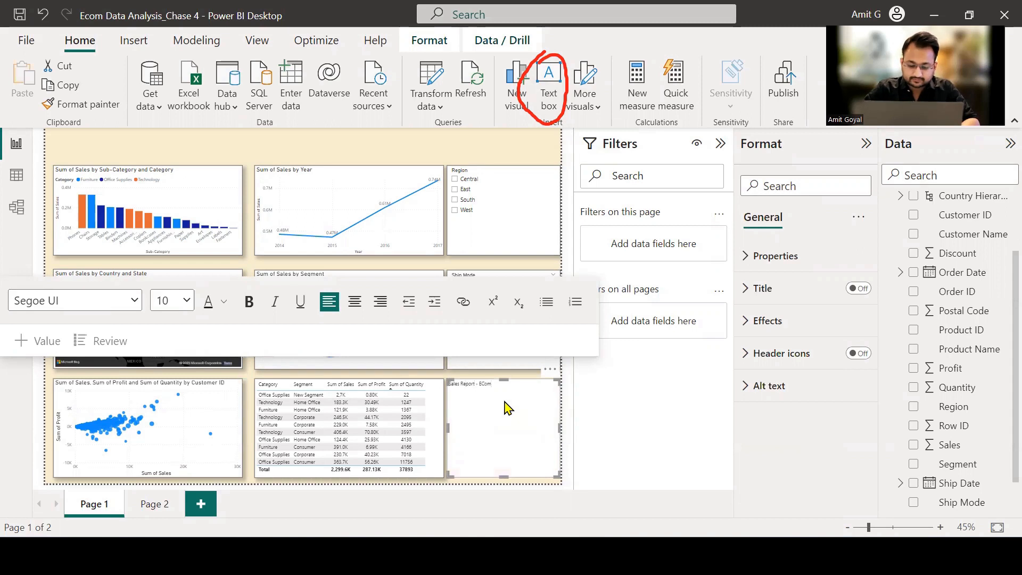
key(ctrl+a)
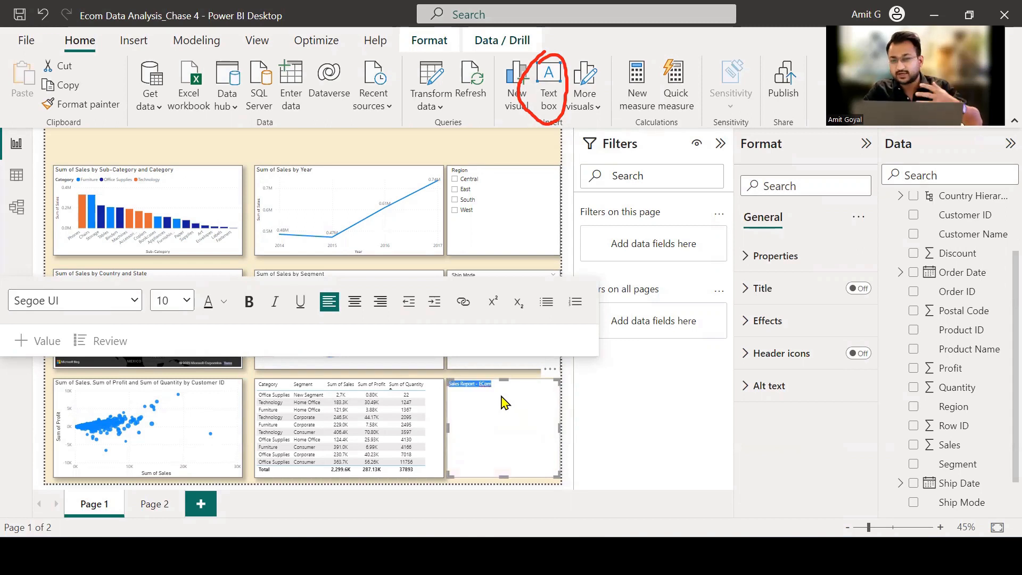
click(502, 397)
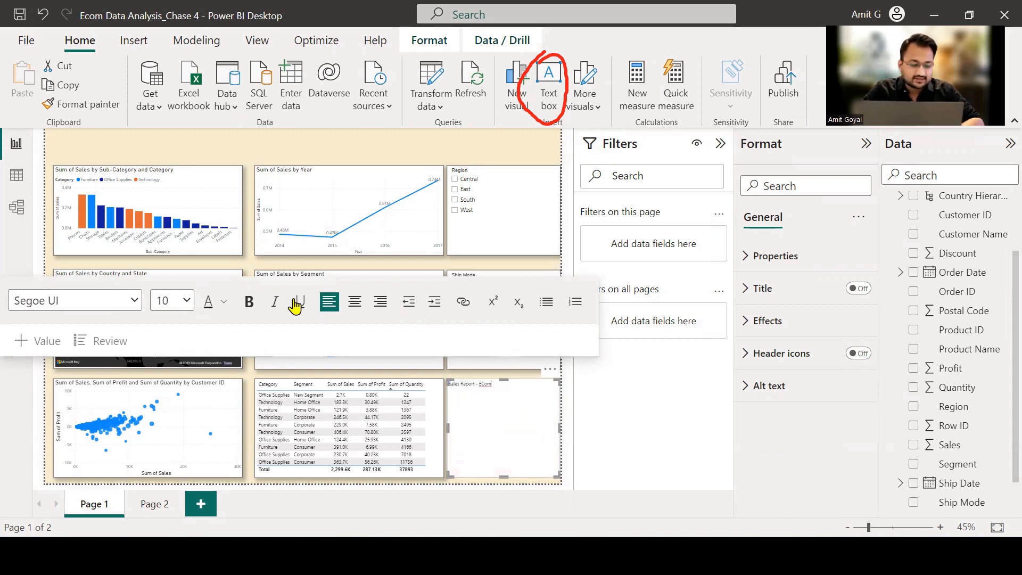
Make the whole "Sales Report - ECom" title bold, size 28, in the Constantia font.
click(249, 302)
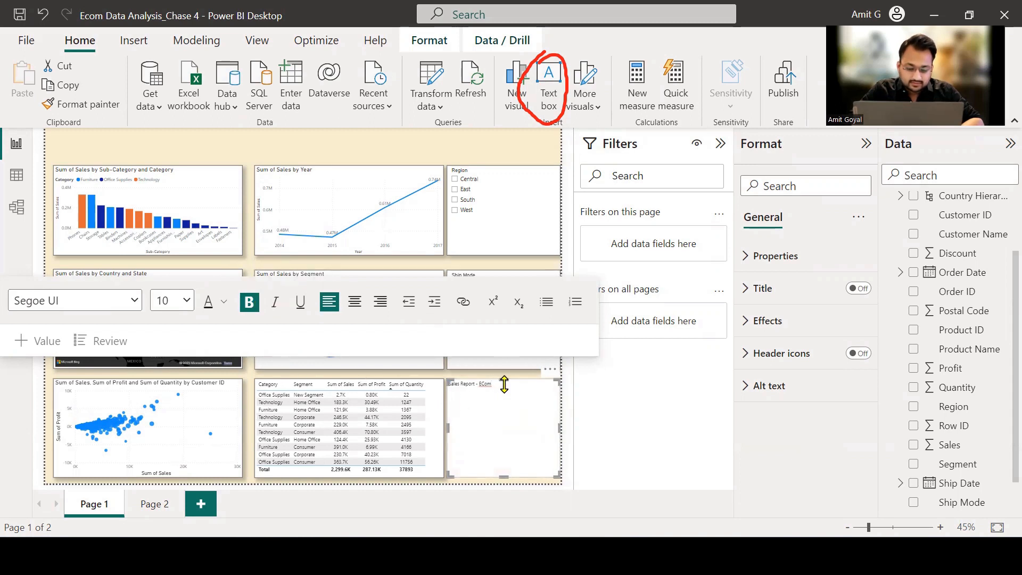
drag(504, 384, 442, 390)
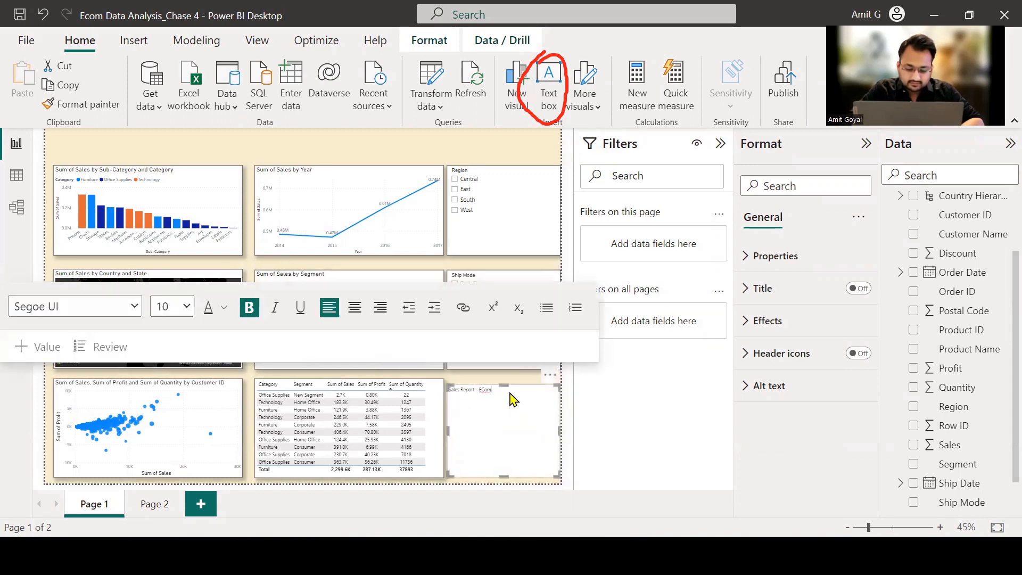
triple_click(447, 393)
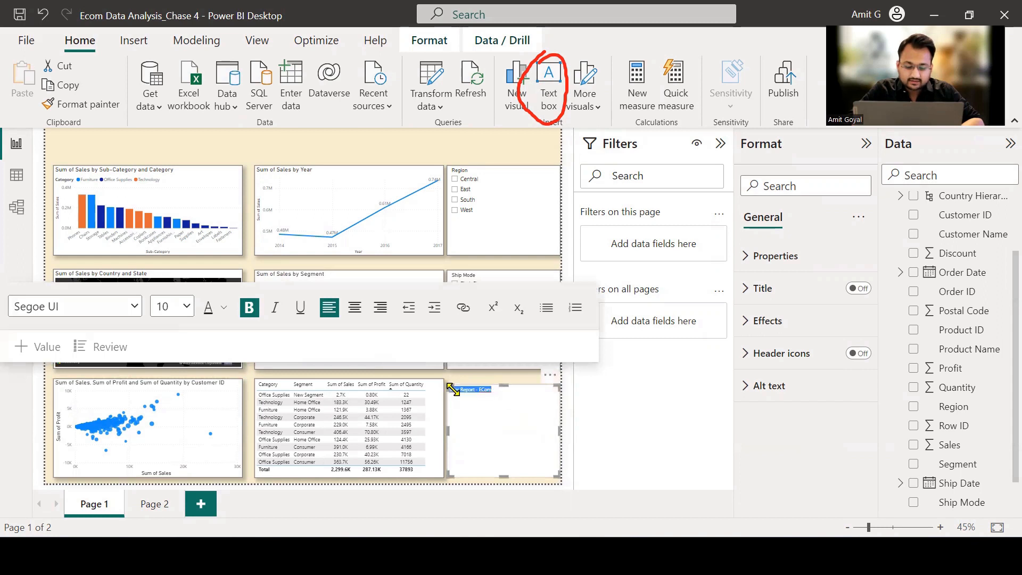
click(247, 308)
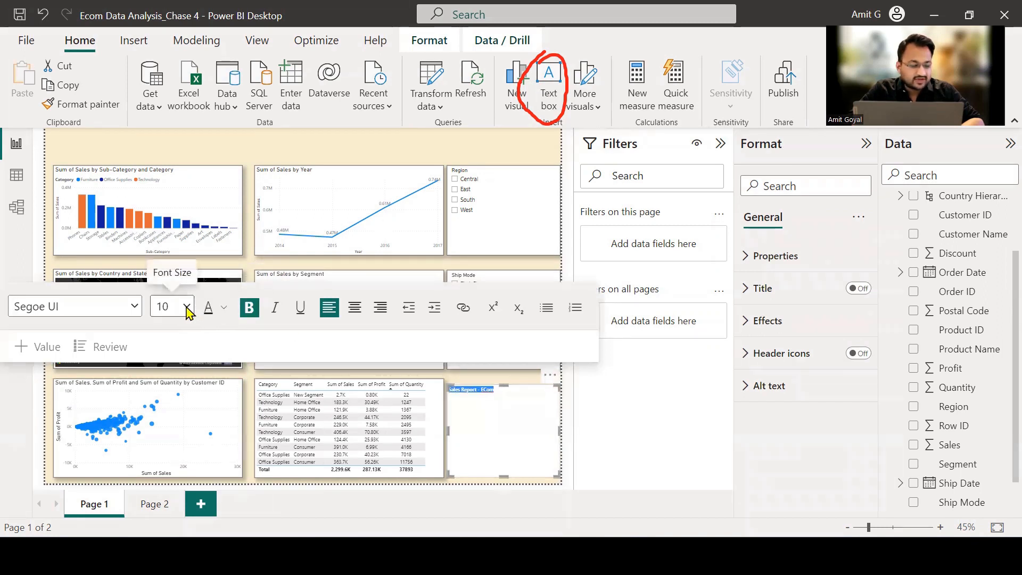
click(186, 307)
click(161, 179)
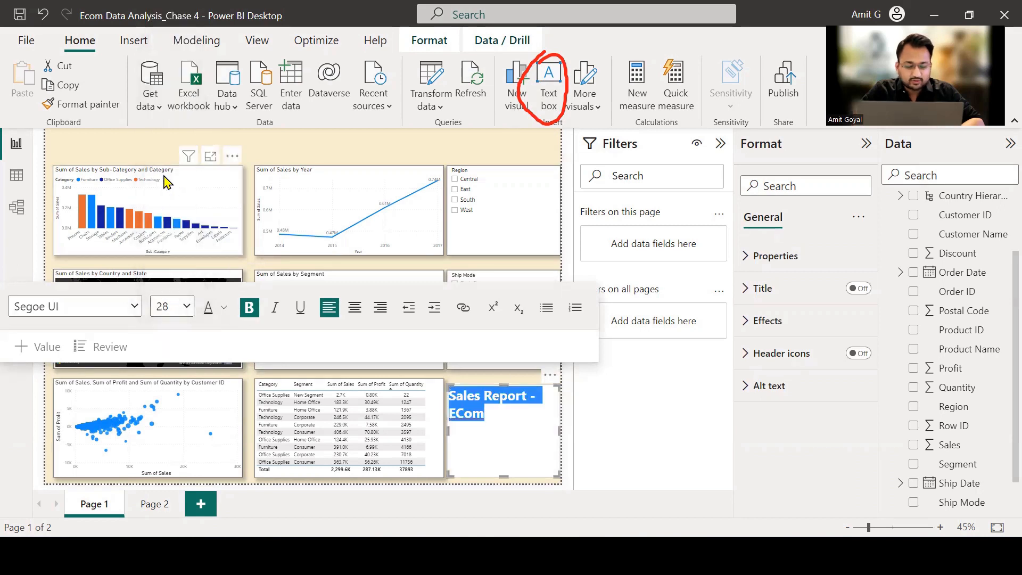
click(135, 306)
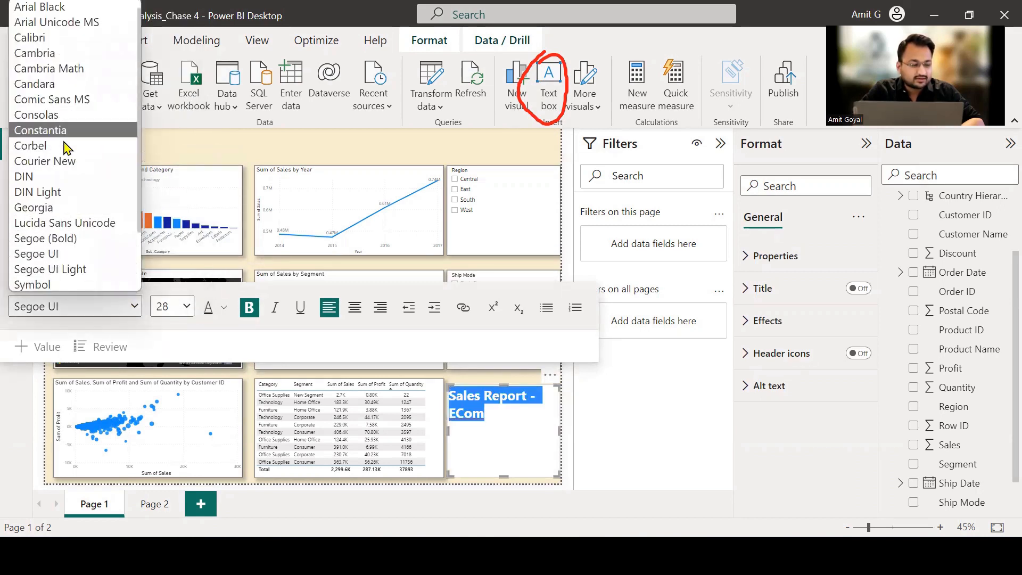
click(52, 132)
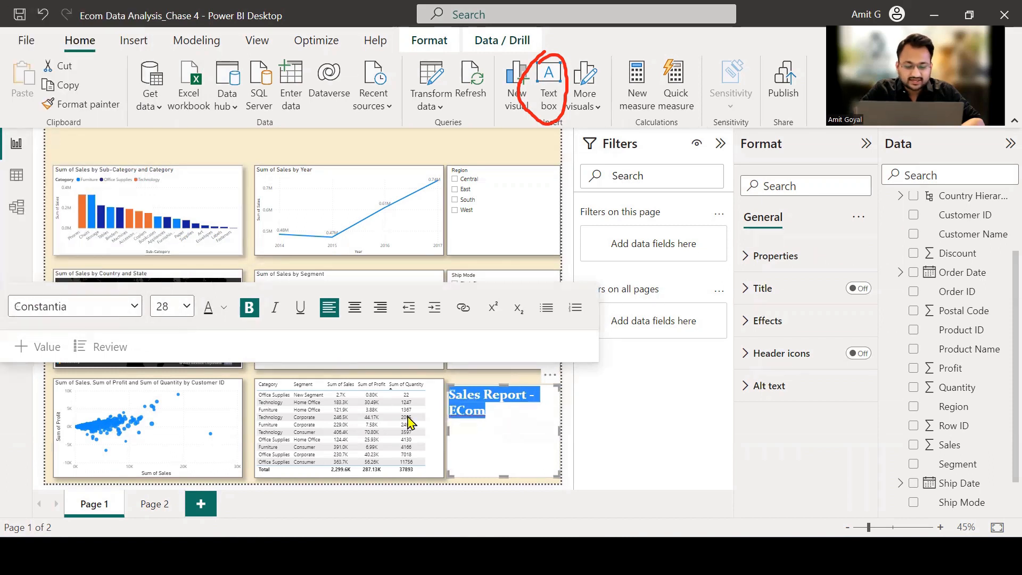
Move the title text box to the top of the page and resize it into a full-width banner above the visuals.
click(551, 380)
drag(533, 351, 320, 127)
drag(328, 174, 559, 171)
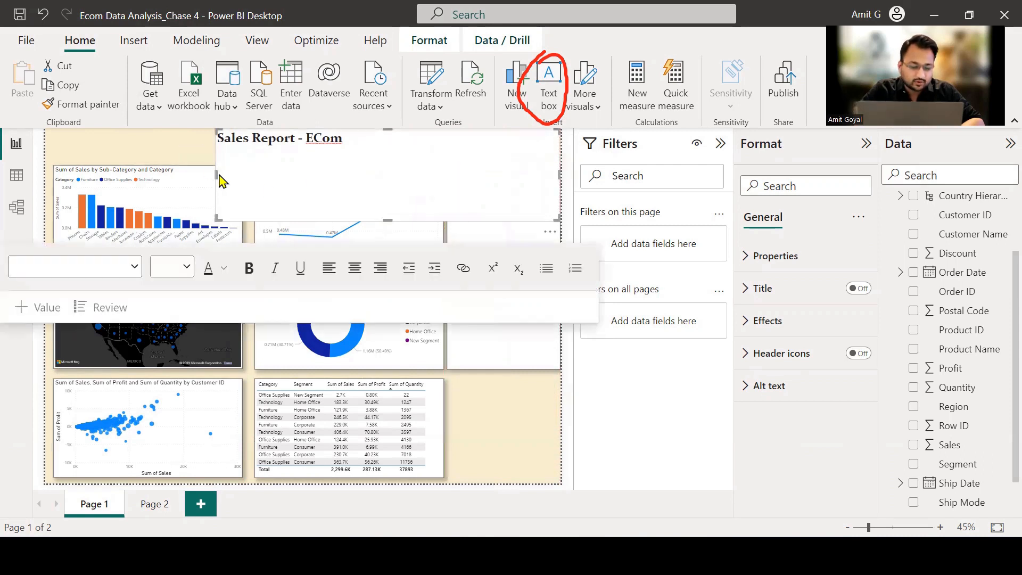
drag(217, 174, 47, 172)
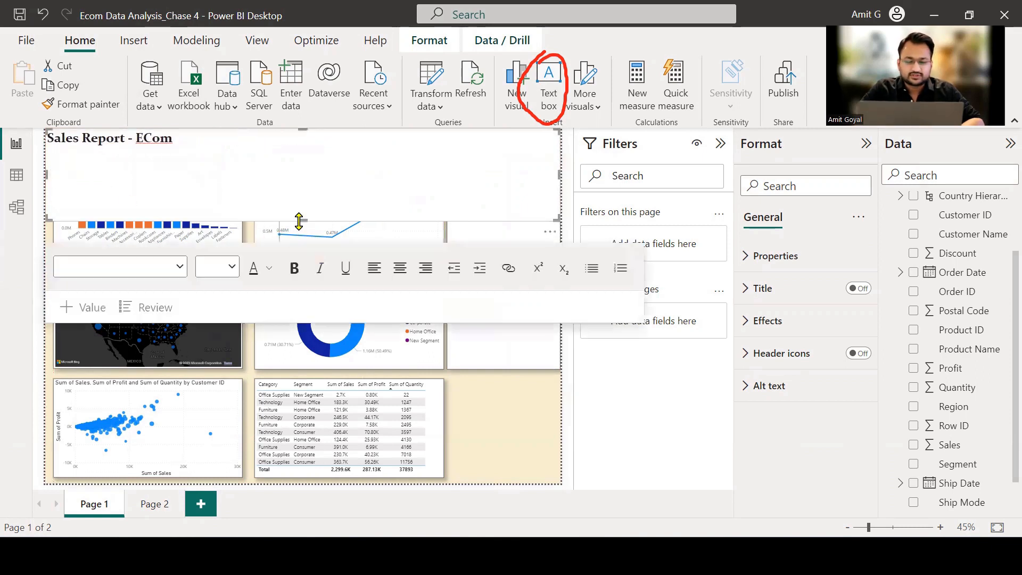
drag(298, 221, 276, 160)
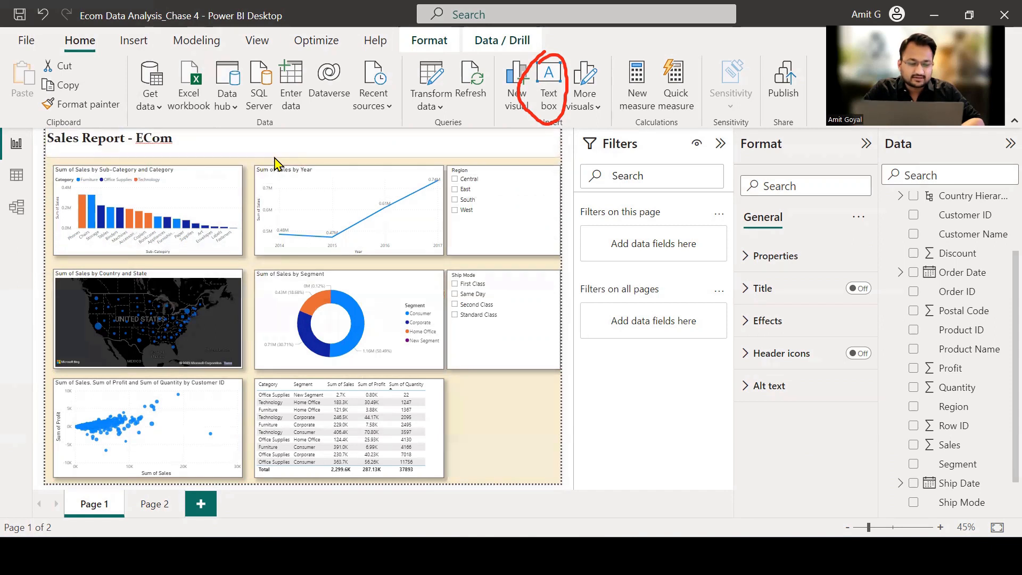
Center the "Sales Report - ECom" title, increase its font size to 32, and deselect the text box.
click(274, 158)
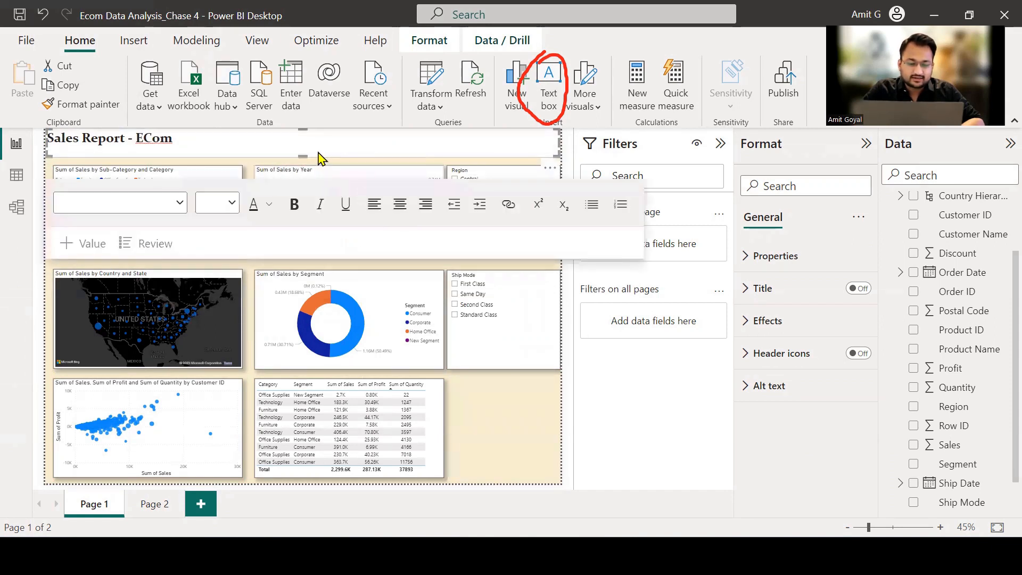
click(308, 140)
click(397, 206)
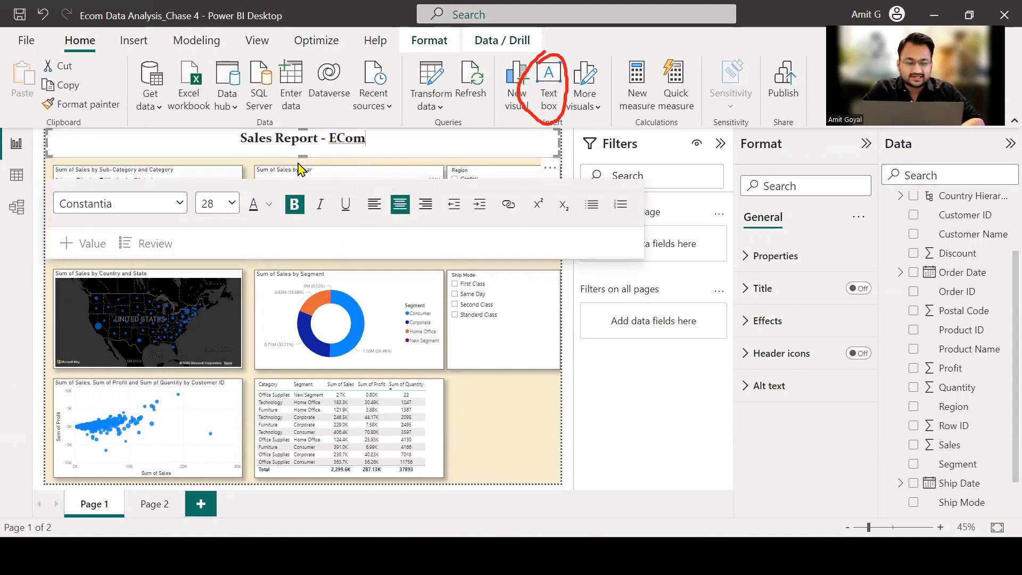
drag(373, 139, 238, 154)
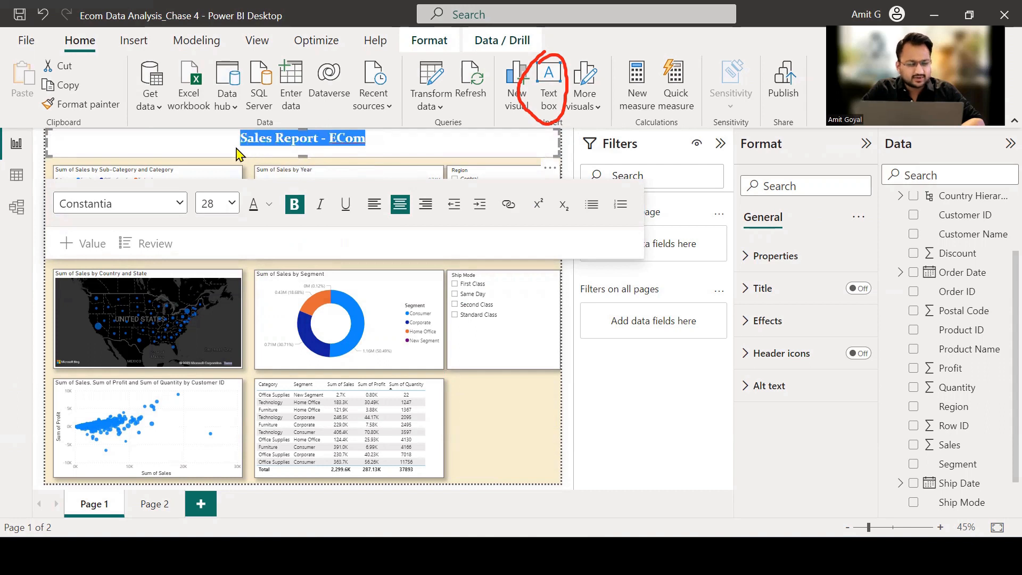
click(231, 203)
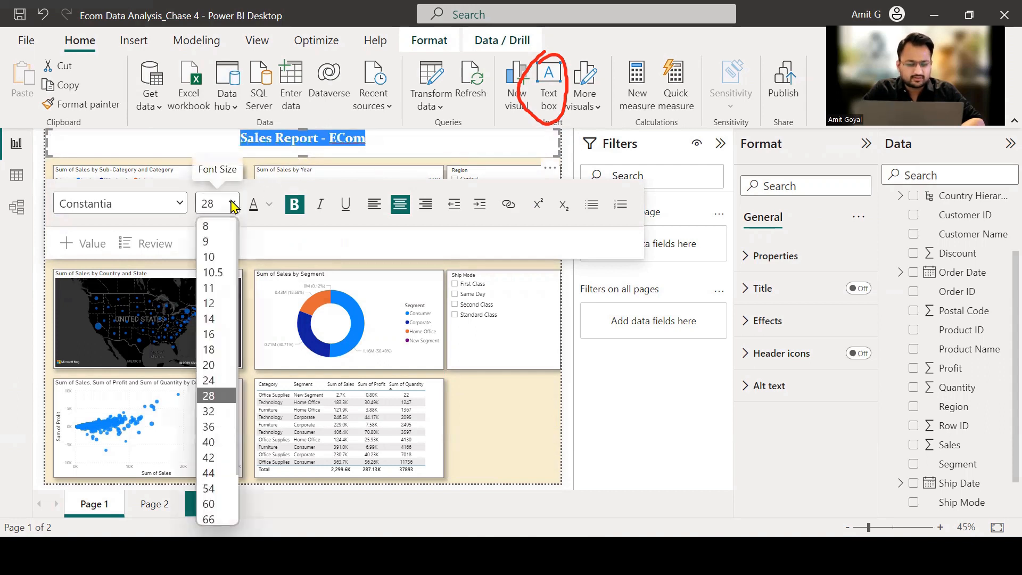
click(217, 413)
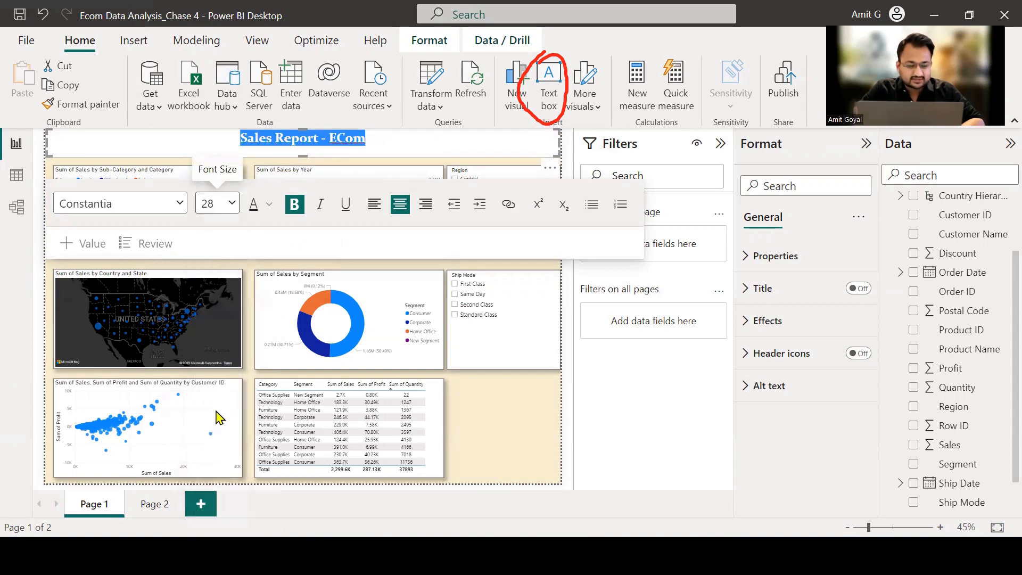
click(500, 424)
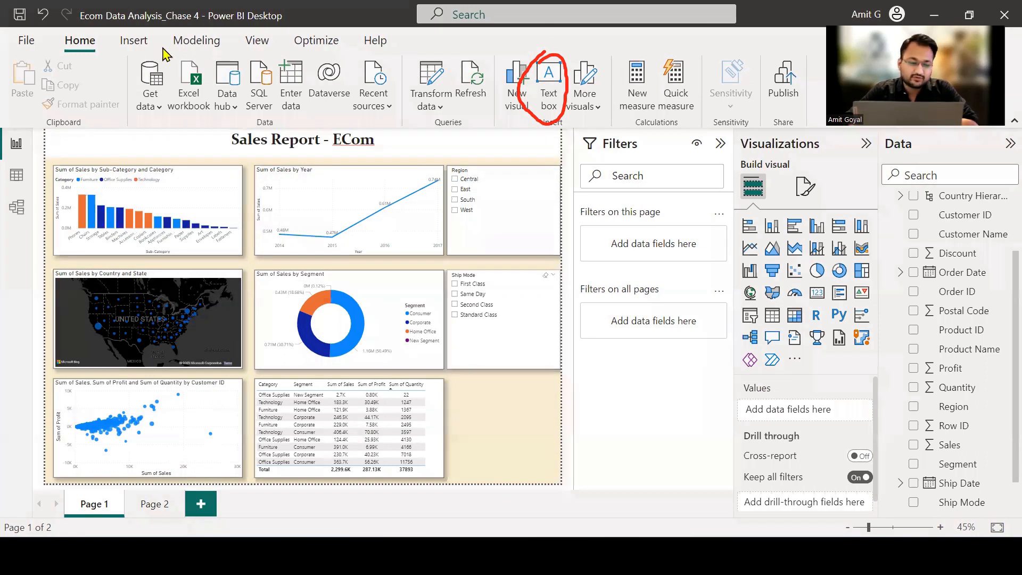
Insert the Logo picture from the Skills4Chasers folder as an image on Page 1.
click(133, 40)
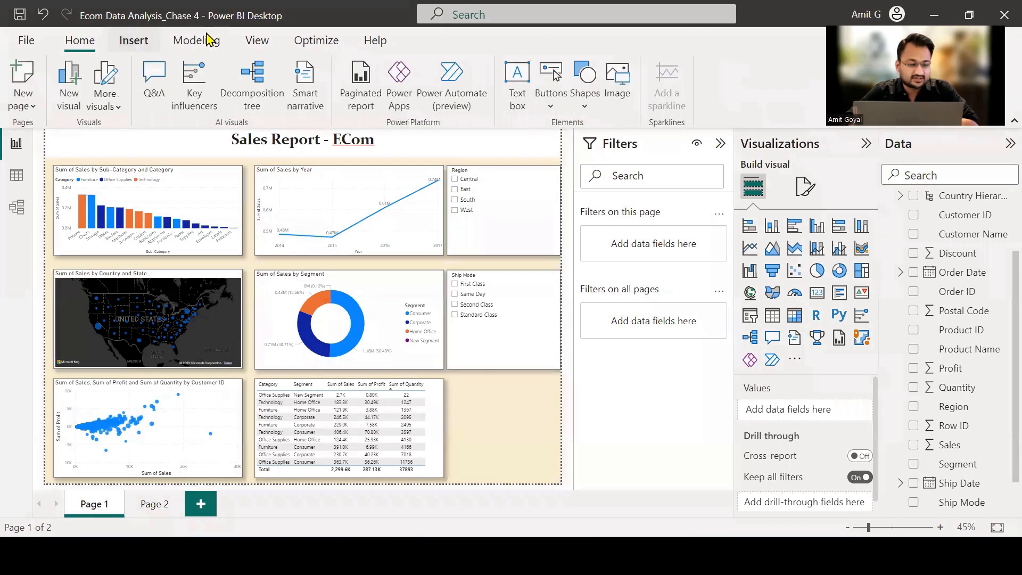
mouse_move(109, 68)
mouse_down()
mouse_move(118, 66)
mouse_move(105, 53)
mouse_move(111, 71)
mouse_up()
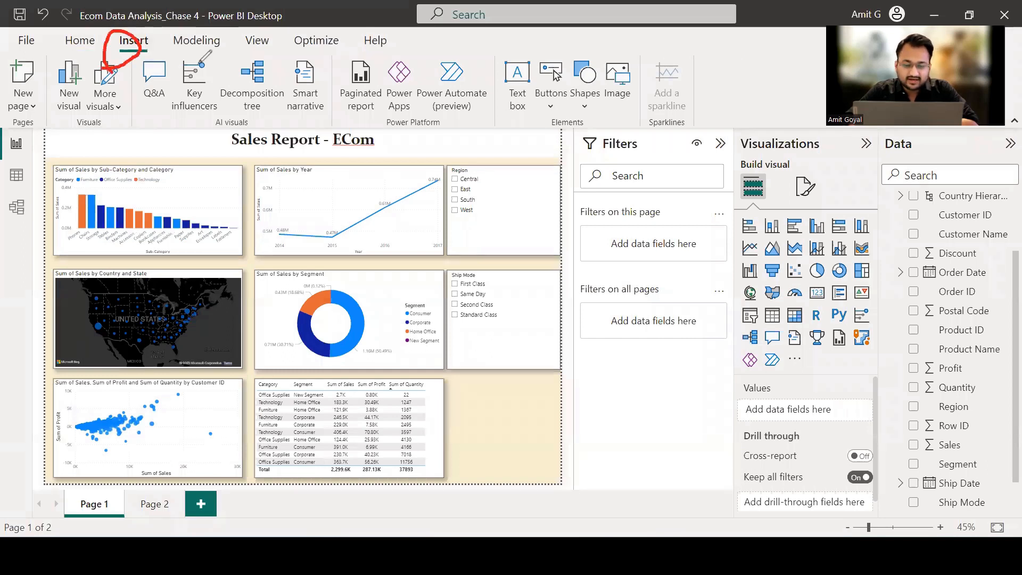
mouse_move(604, 69)
mouse_down()
mouse_move(637, 110)
mouse_move(589, 55)
mouse_up()
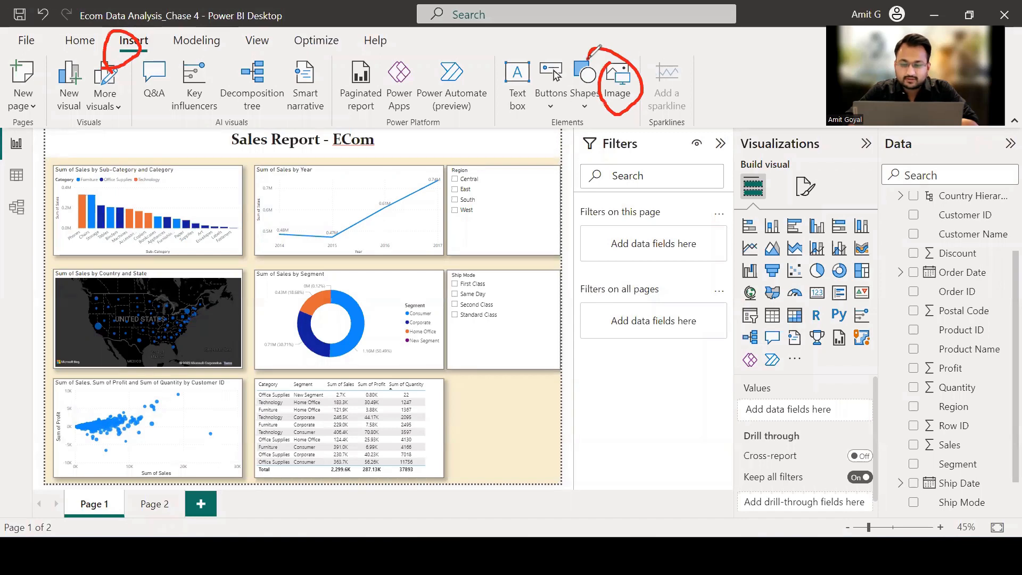
click(618, 80)
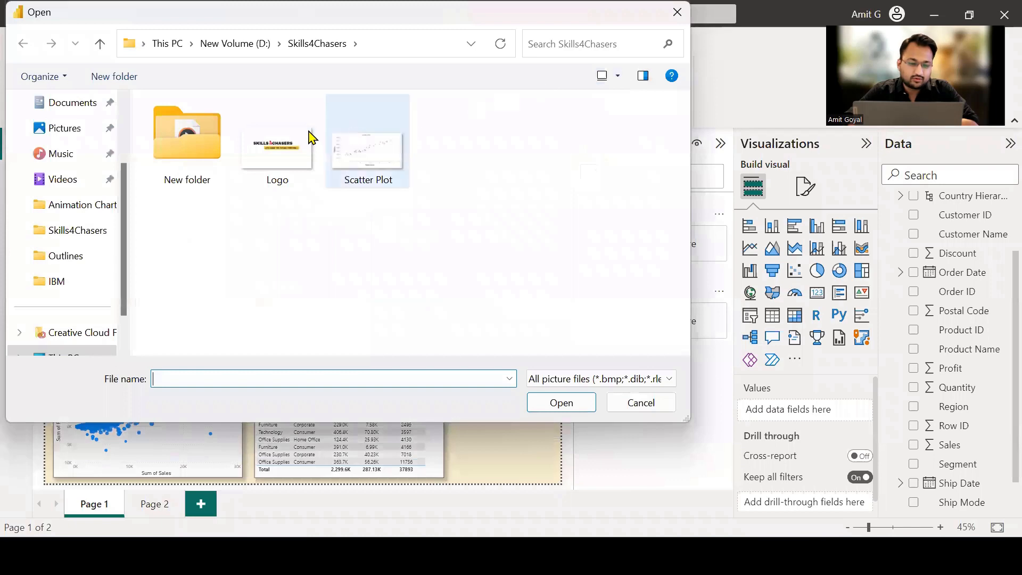
click(288, 155)
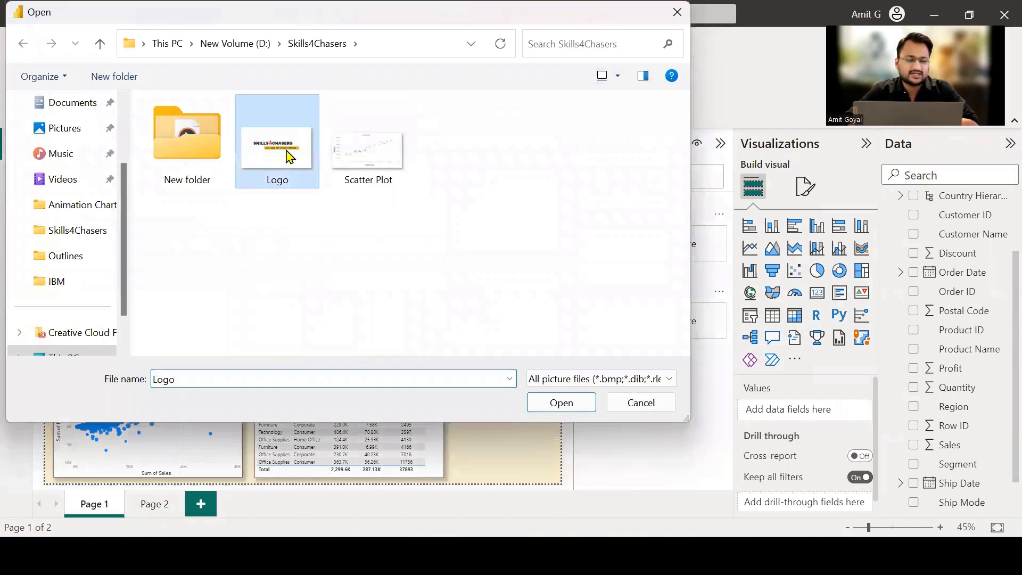
click(556, 403)
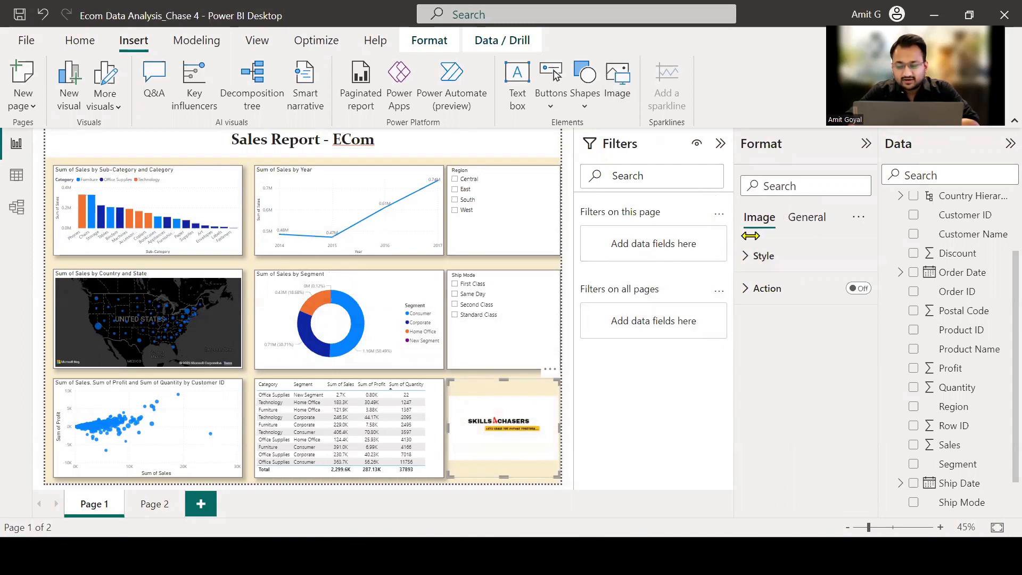
Set the logo image's scaling to Fit and turn on its Action option.
click(755, 256)
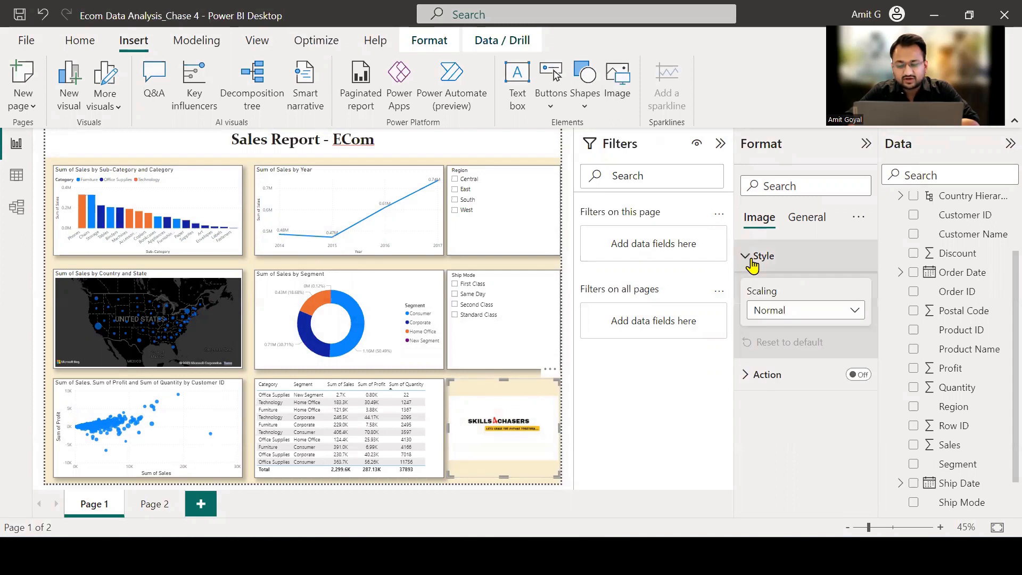
click(774, 314)
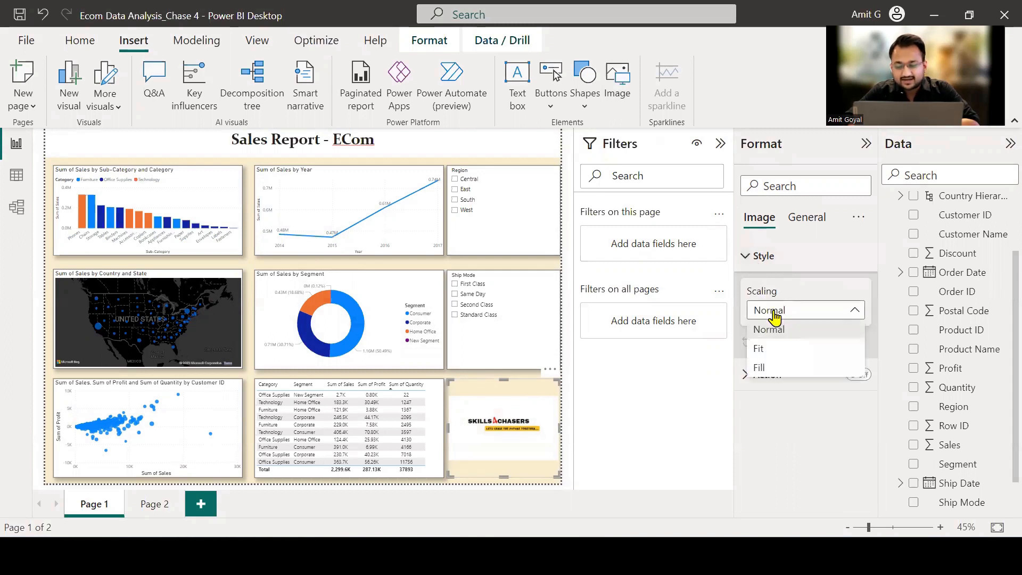
click(774, 350)
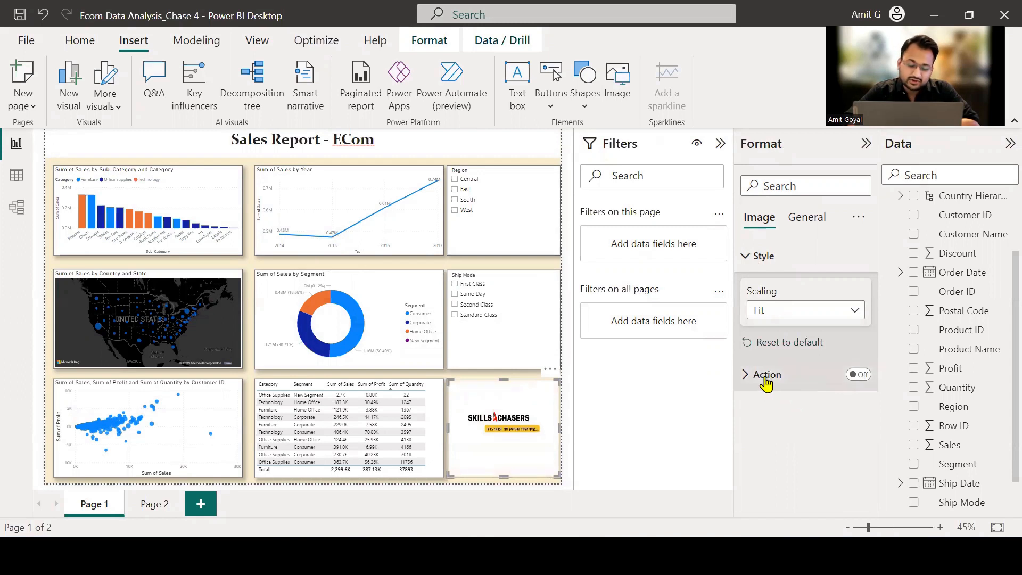
click(859, 376)
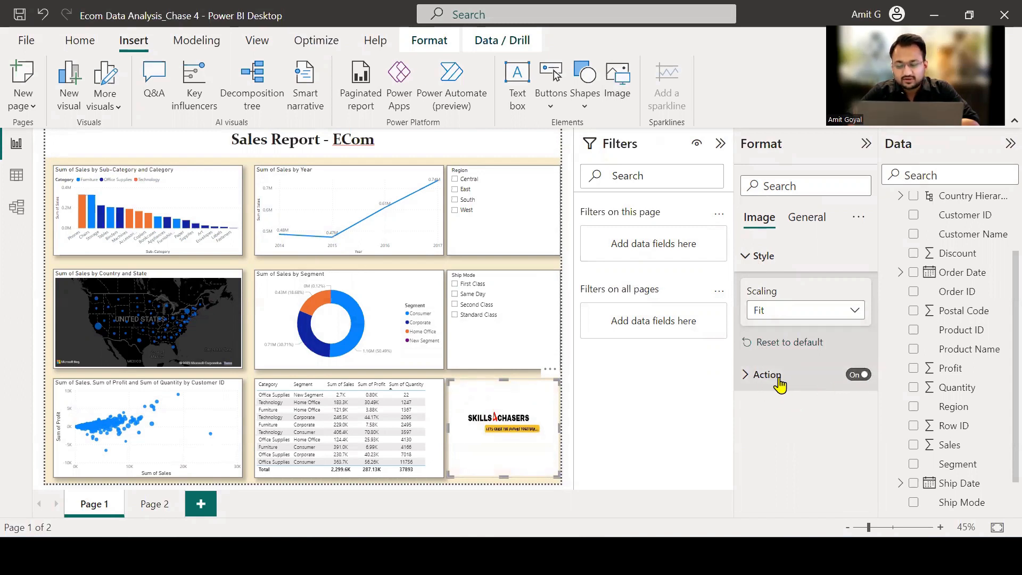
Set the logo image's action type to Web URL, leaving the address empty, and reselect the image.
click(747, 376)
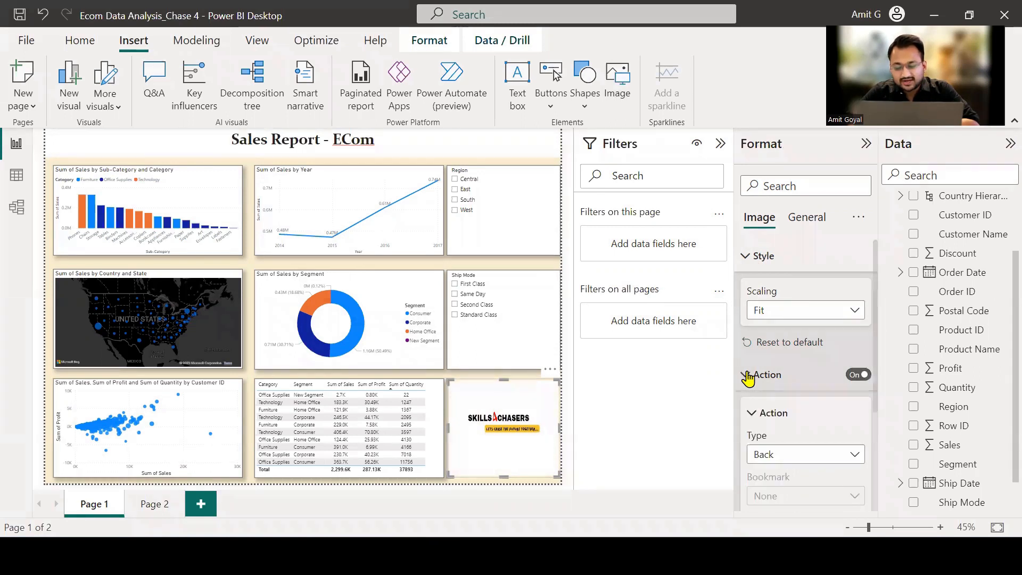
click(790, 456)
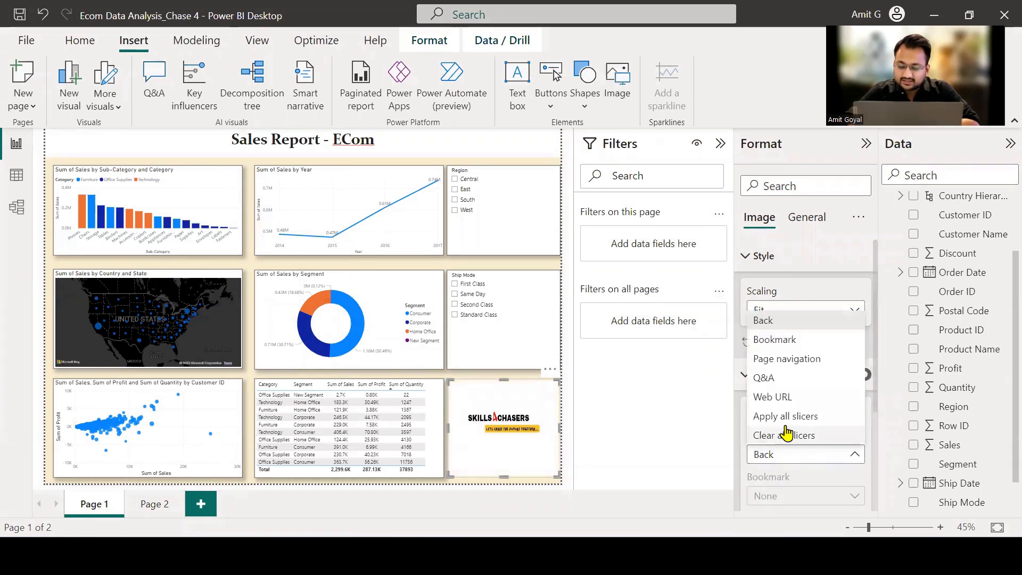
click(780, 397)
scroll(789, 429, down, 3)
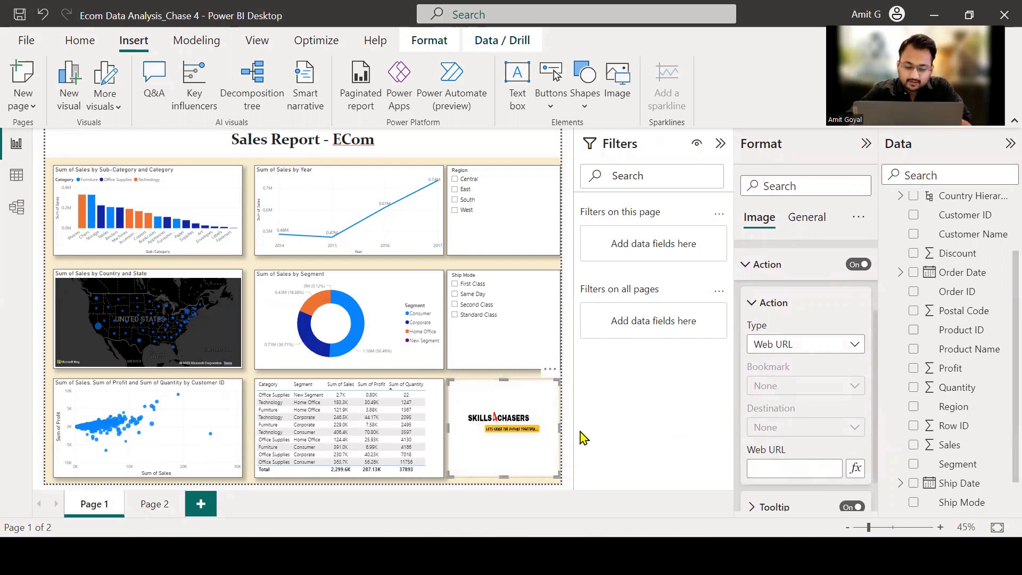
ctrl+click(495, 401)
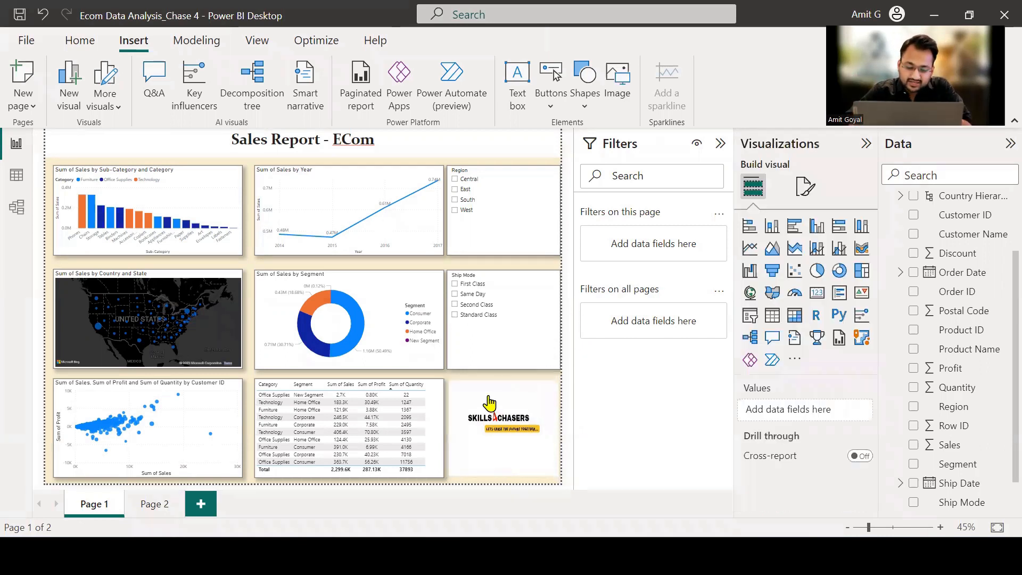
ctrl+click(488, 398)
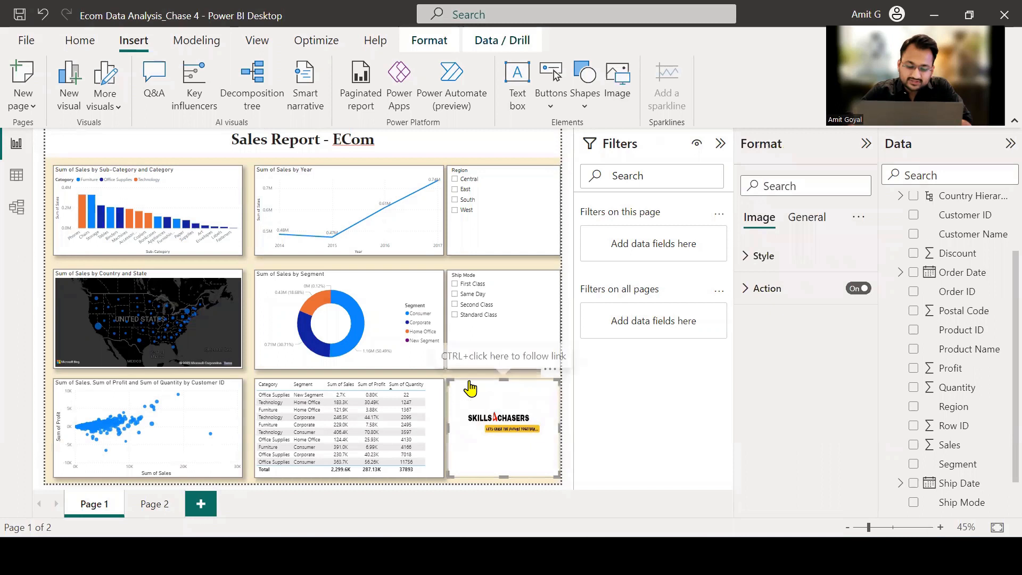
Copy the Sum of Sales by Segment donut chart's formatting onto the logo image with Format painter, and deselect the image.
click(390, 292)
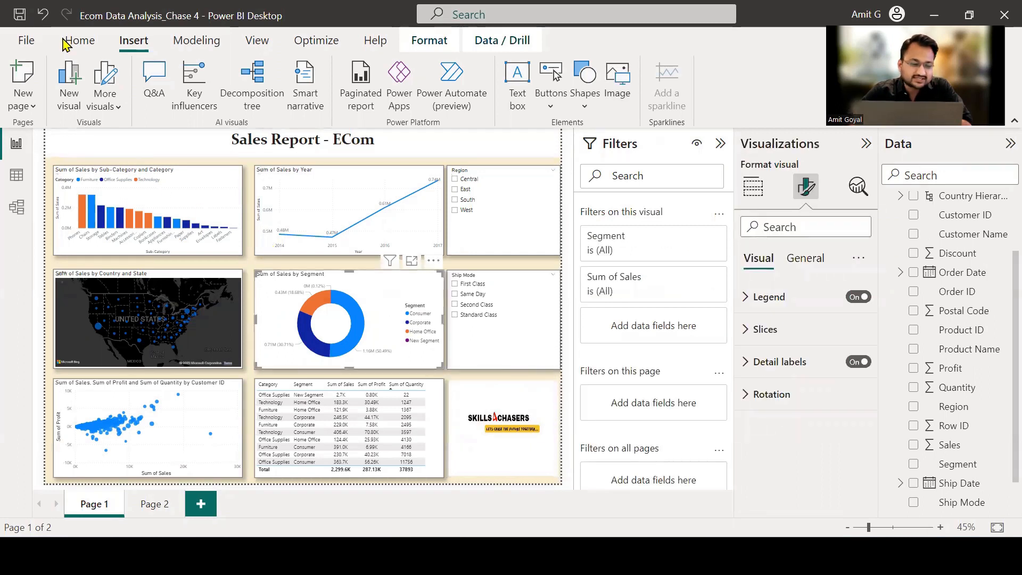
click(83, 47)
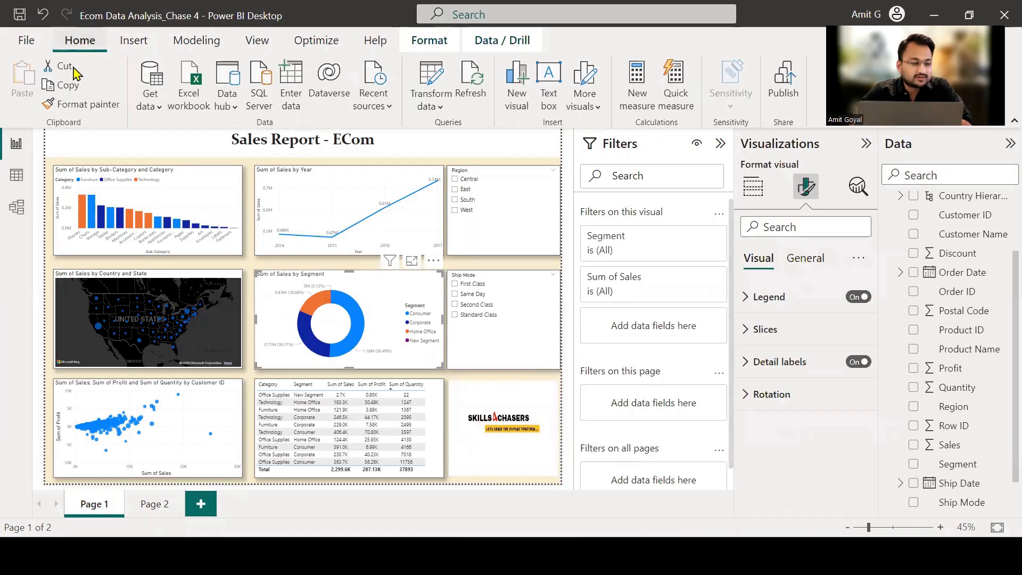
click(80, 104)
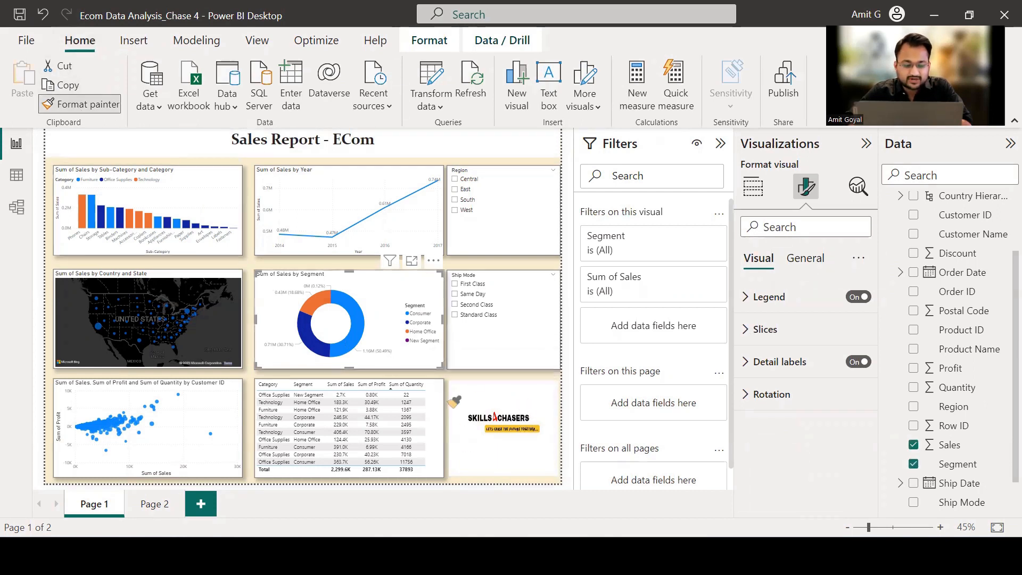
click(500, 421)
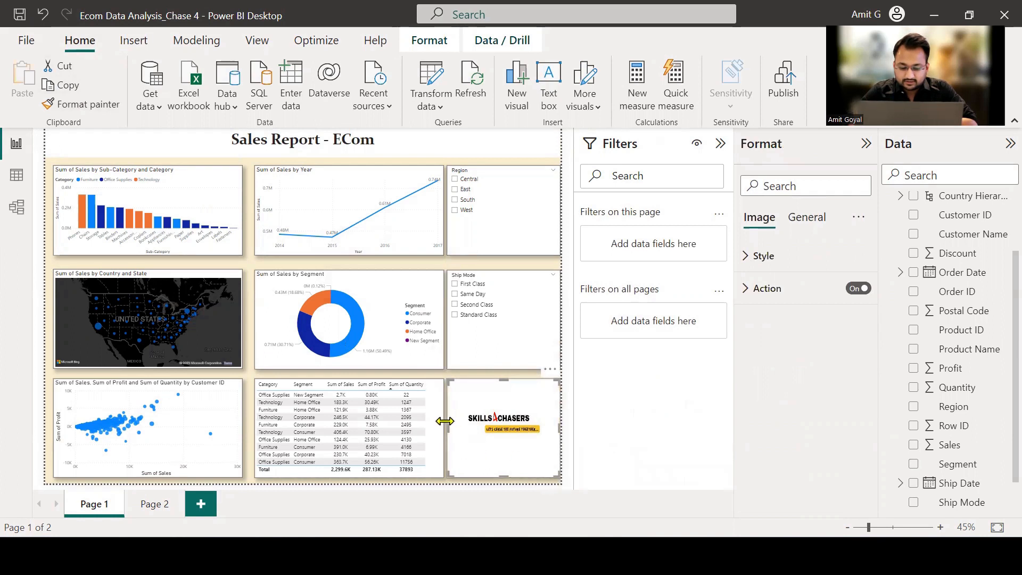
click(447, 375)
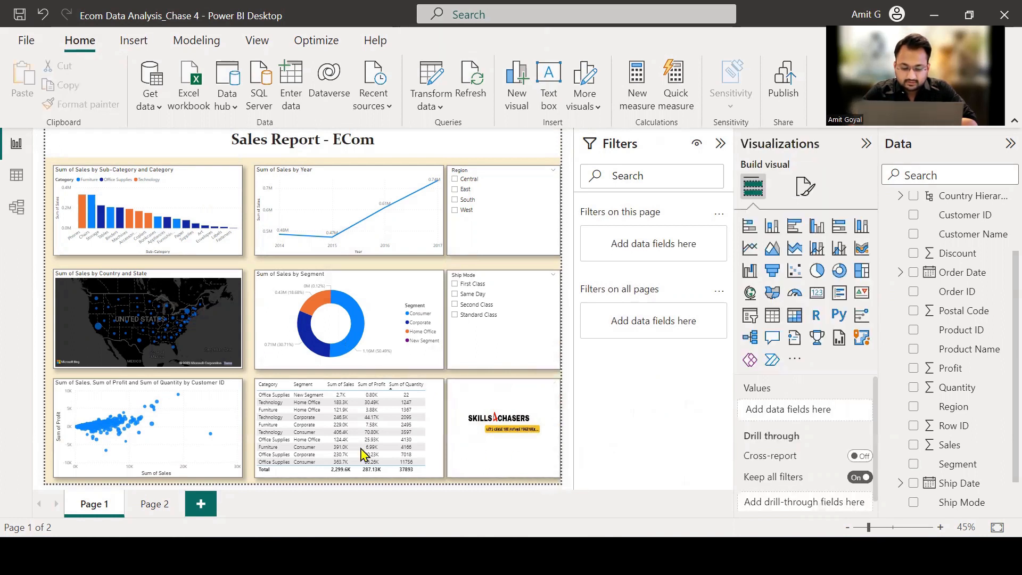
Turn off the background of the Sum of Sales by Sub-Category and Category column chart in its Effects settings.
mouse_move(635, 556)
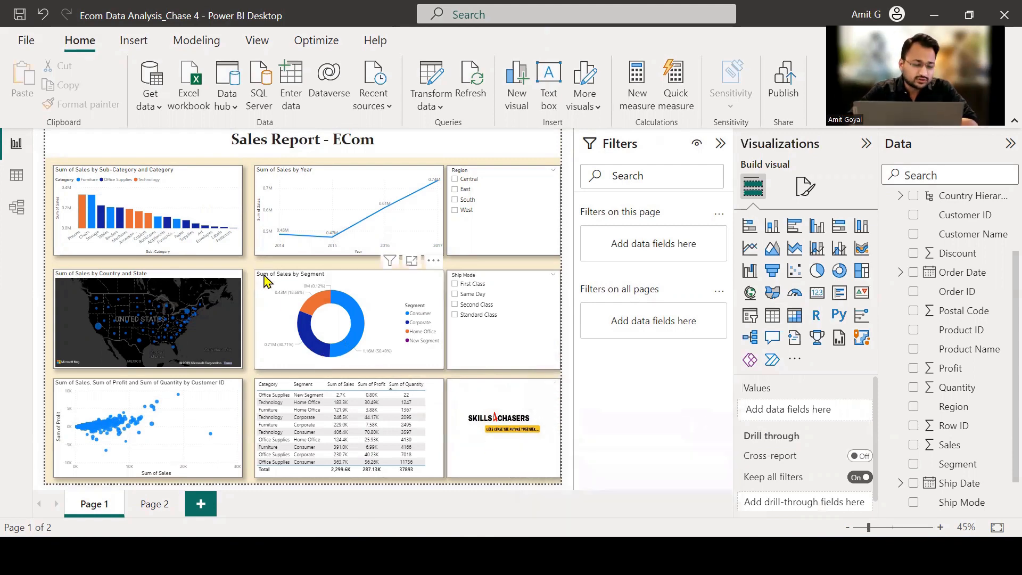
click(216, 198)
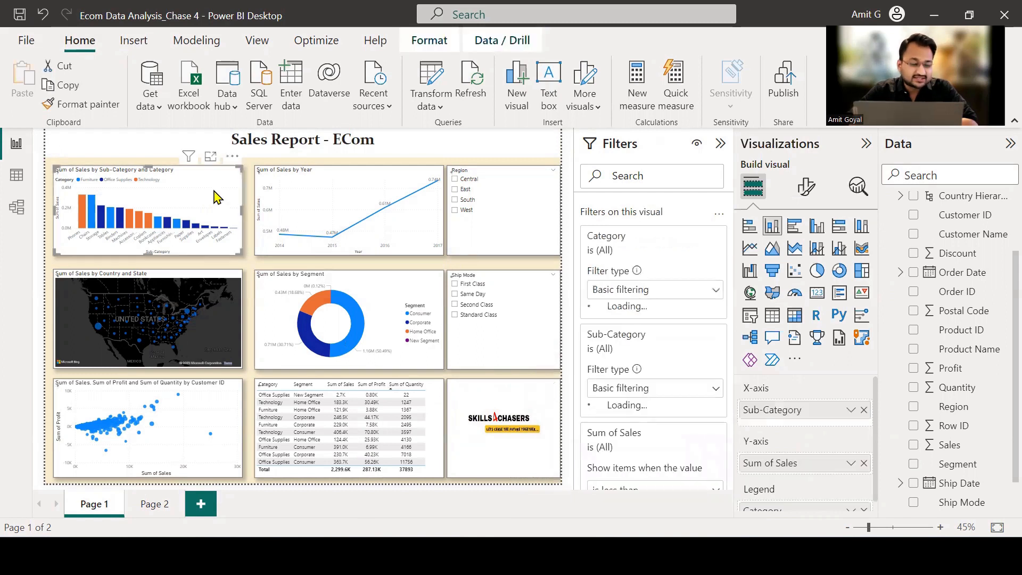
click(804, 192)
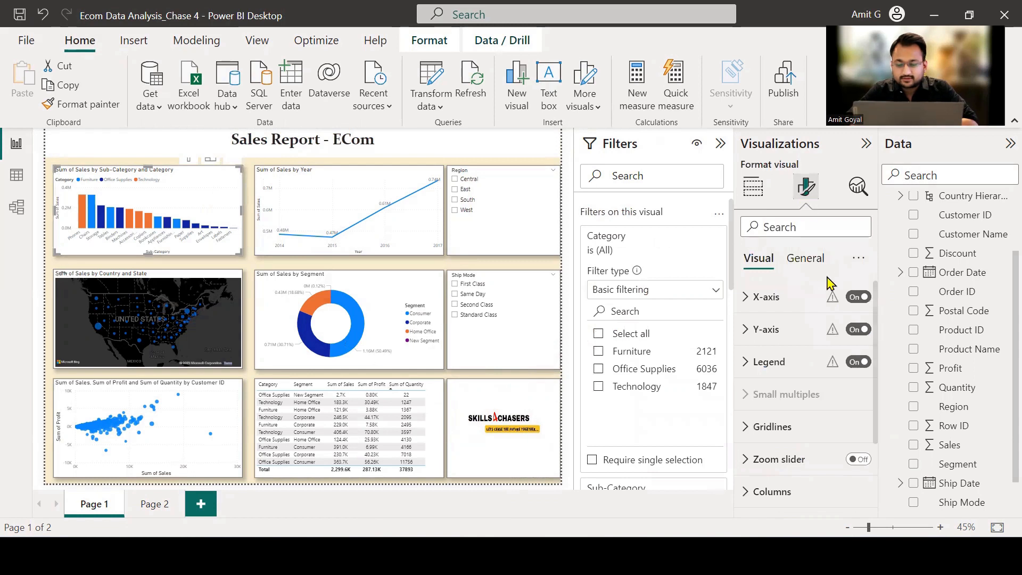
click(804, 259)
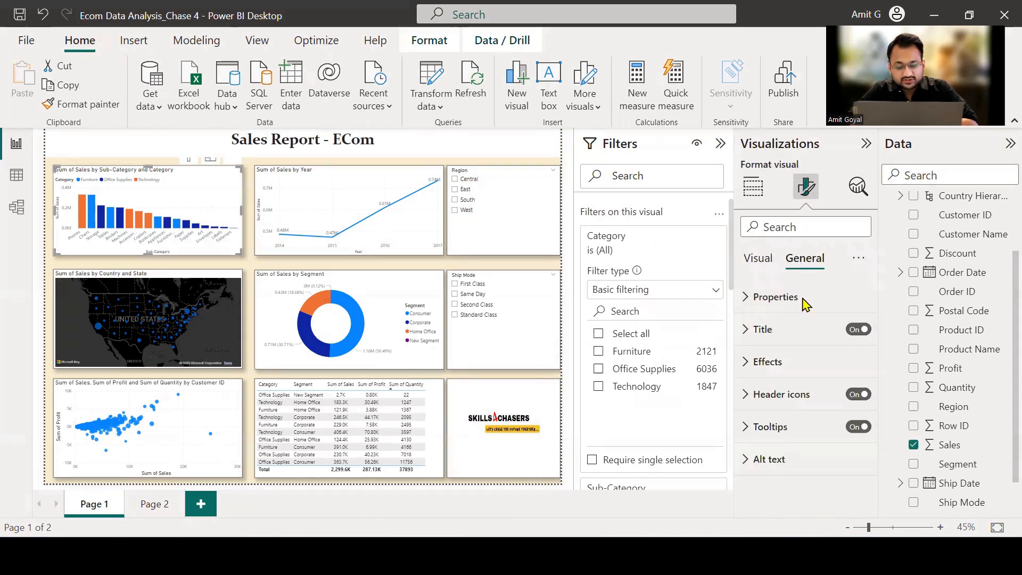
click(750, 367)
click(846, 403)
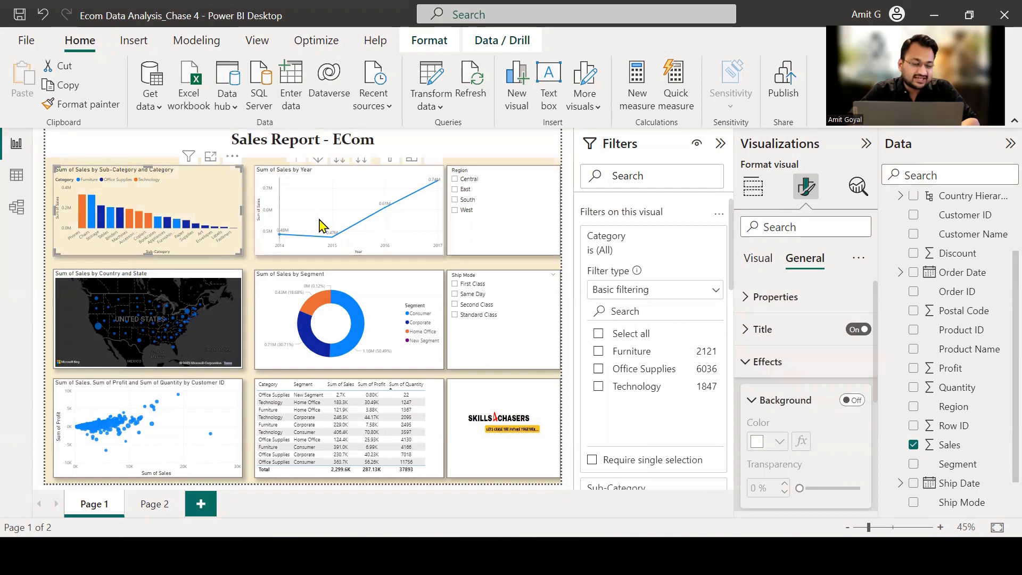
Apply the column chart's background-free formatting to the Sum of Sales by Year line chart and the Region slicer with Format painter.
click(96, 107)
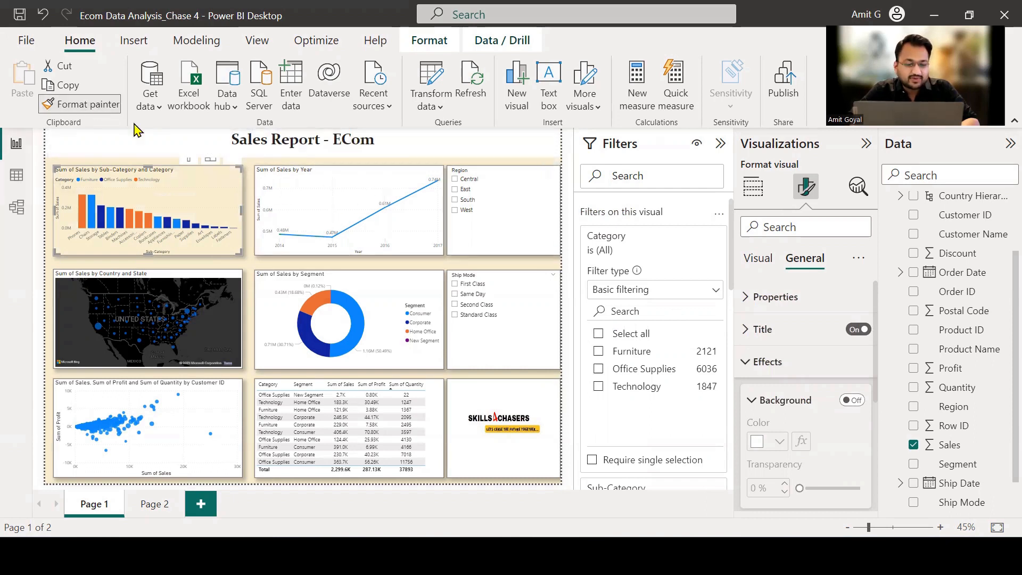
click(322, 181)
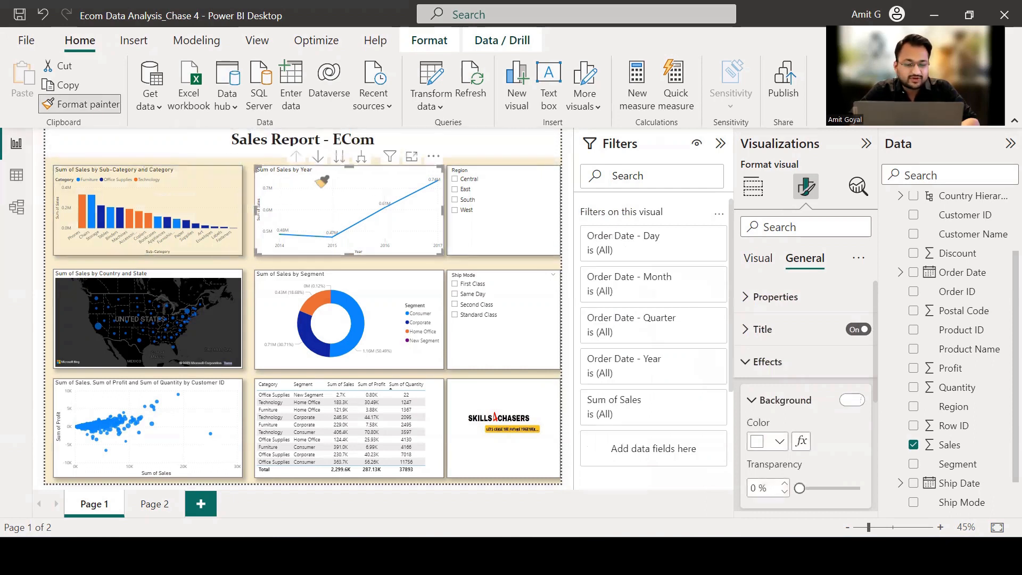
click(90, 105)
click(527, 241)
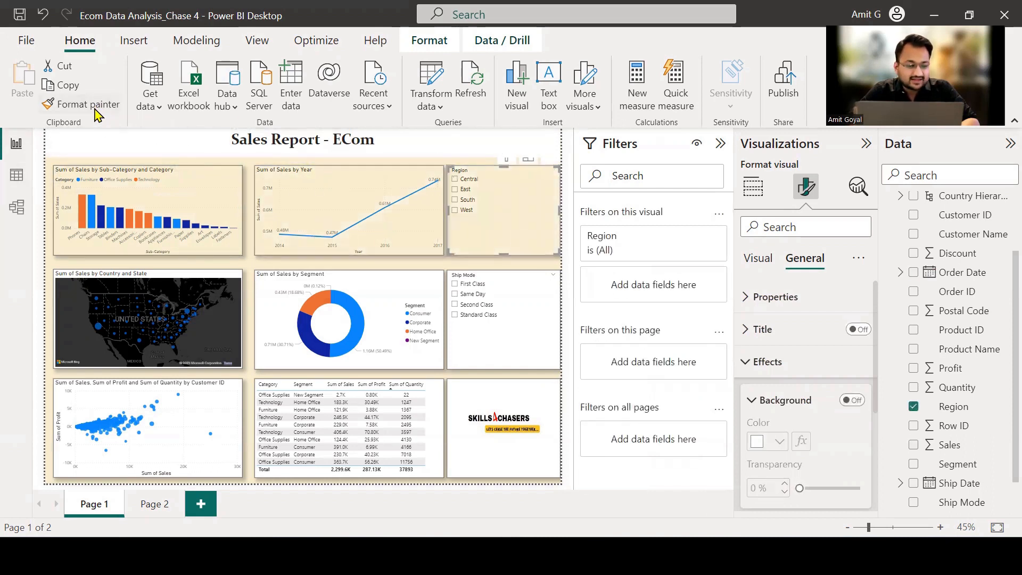
Copy the column chart's formatting to the Customer ID scatter chart, and the scatter chart's formatting to the Category and Segment table.
click(160, 169)
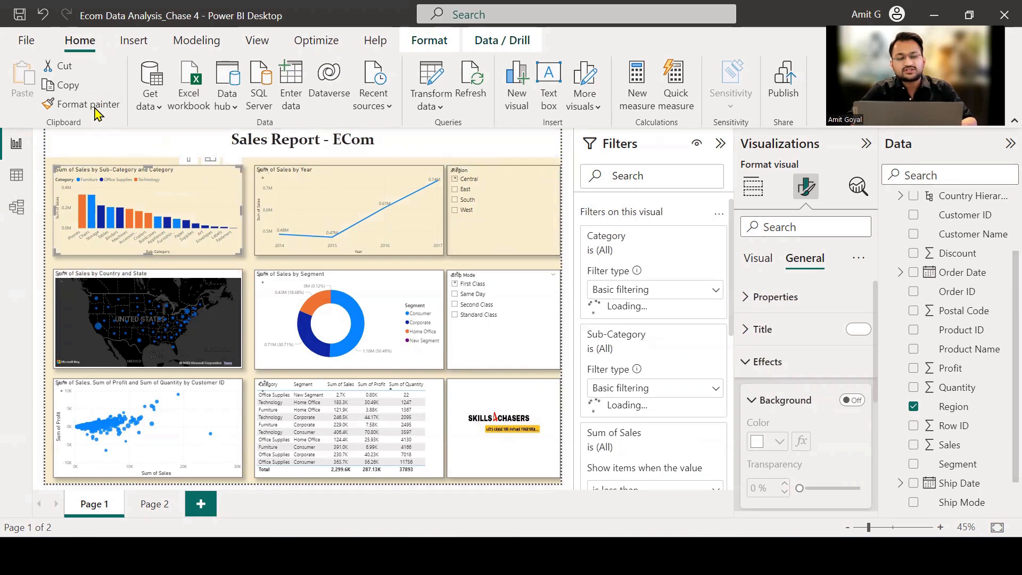
click(95, 105)
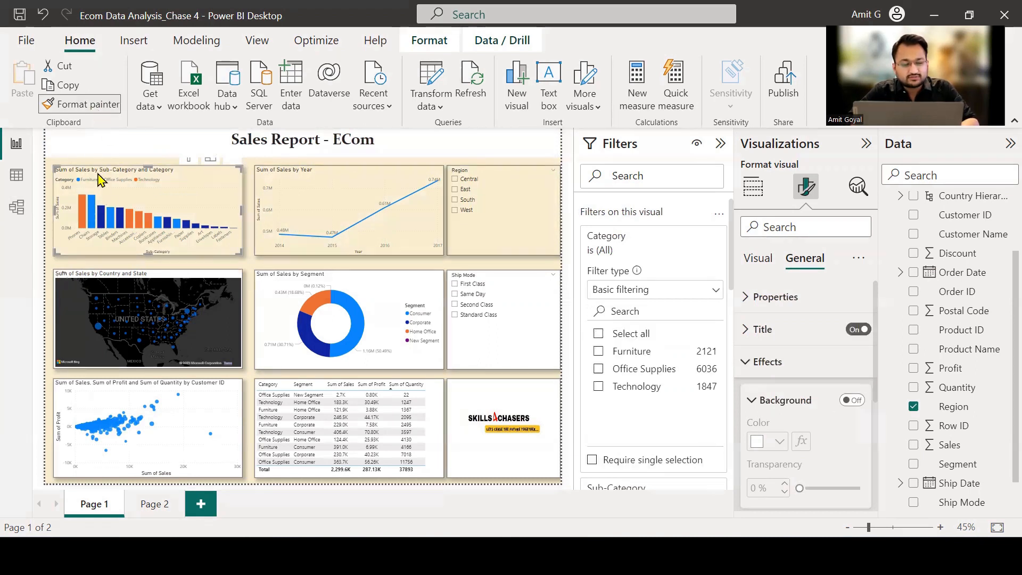
click(87, 105)
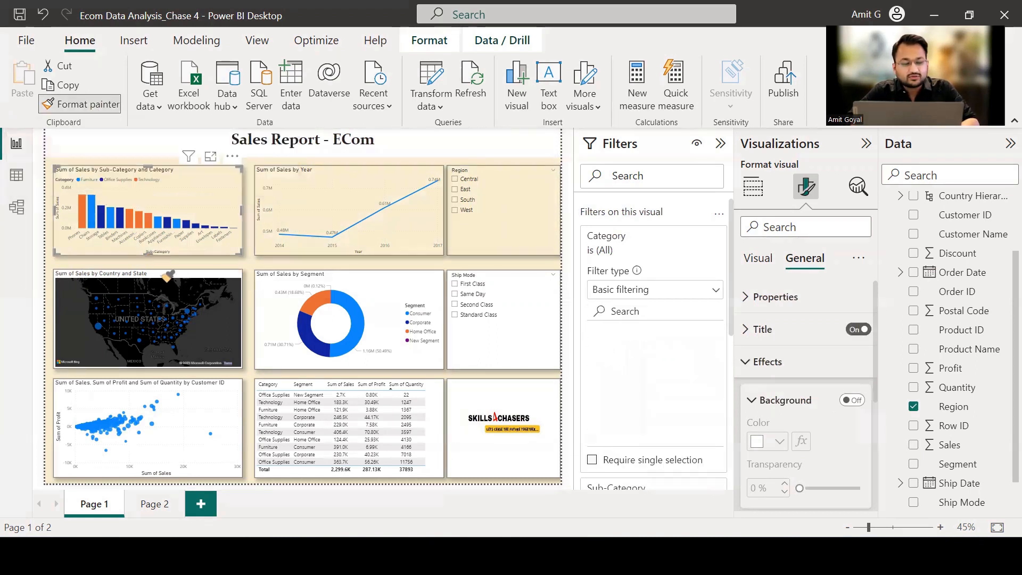
click(218, 417)
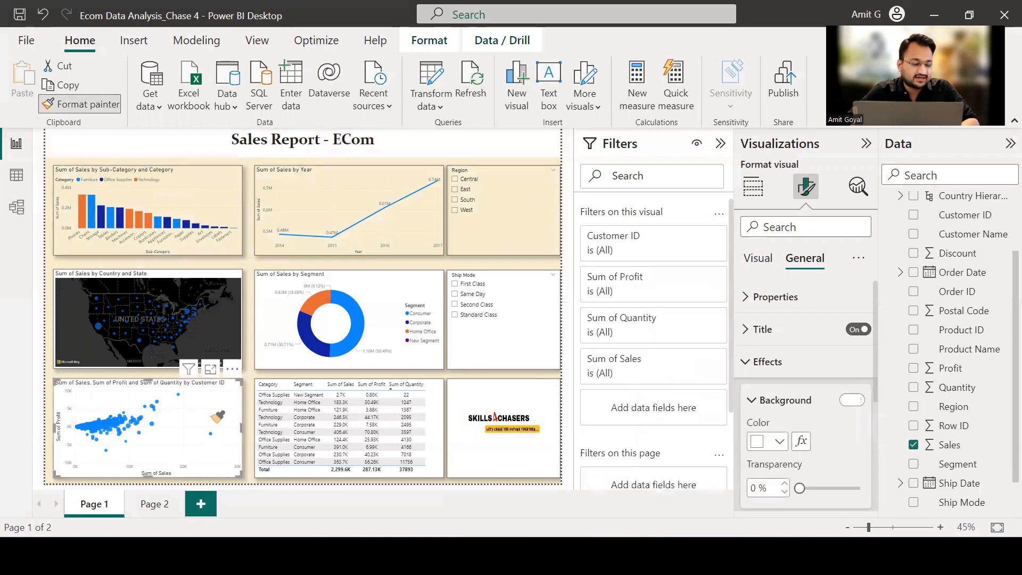
click(217, 417)
click(81, 105)
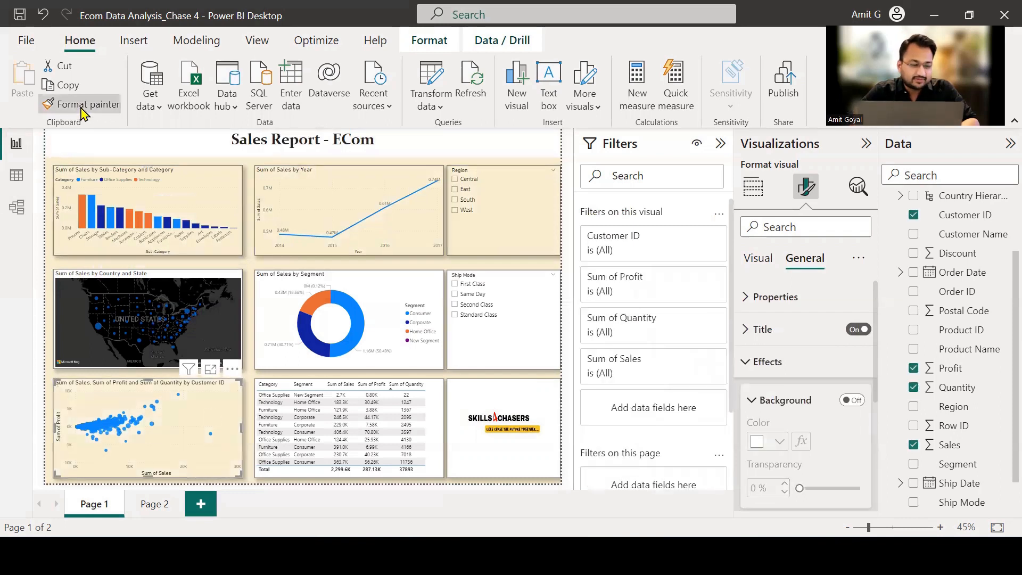
click(435, 417)
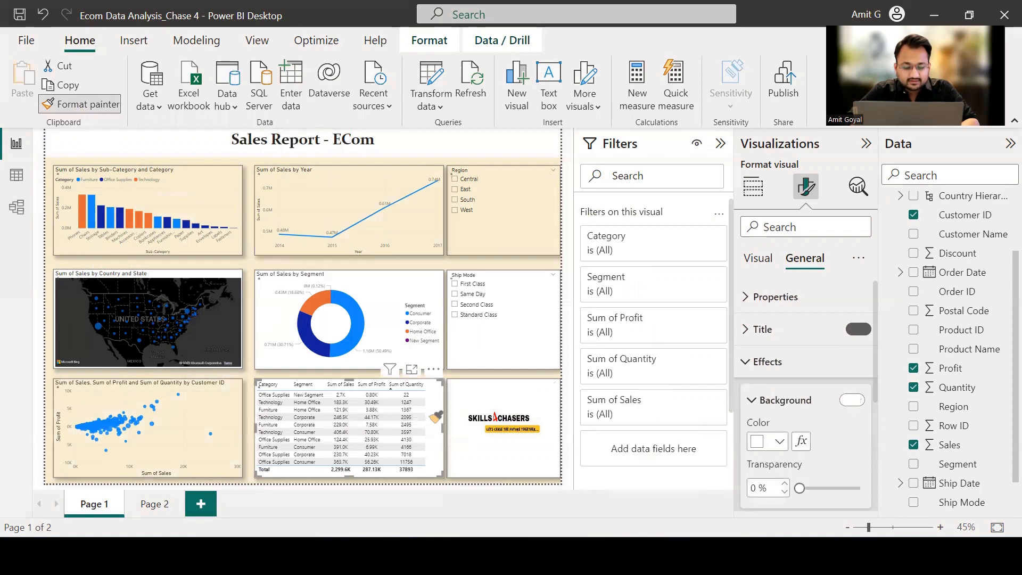
click(390, 404)
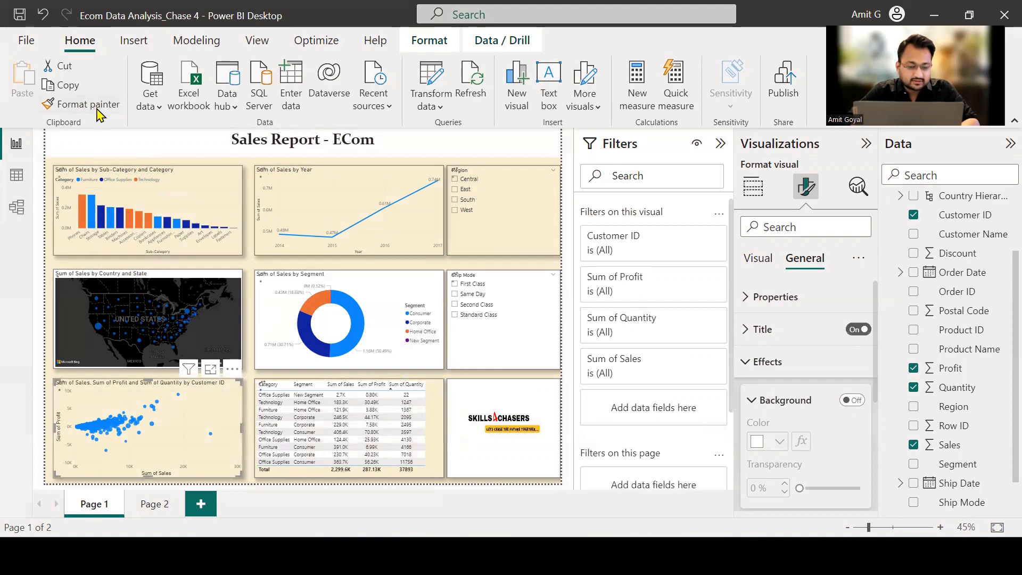
Apply the background-free formatting to the Sum of Sales by Segment donut chart and the Ship Mode slicer with Format painter.
click(398, 289)
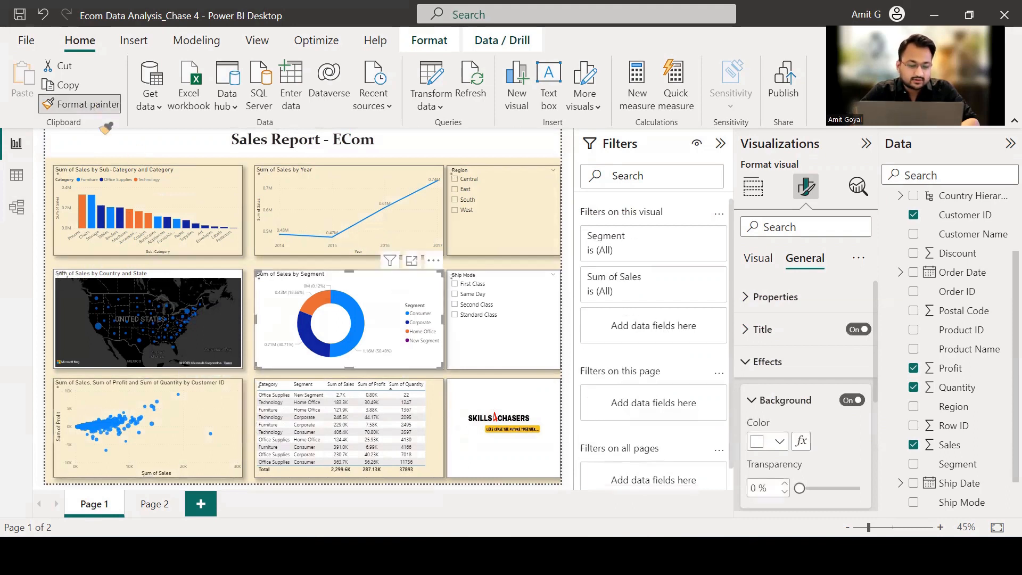
click(84, 105)
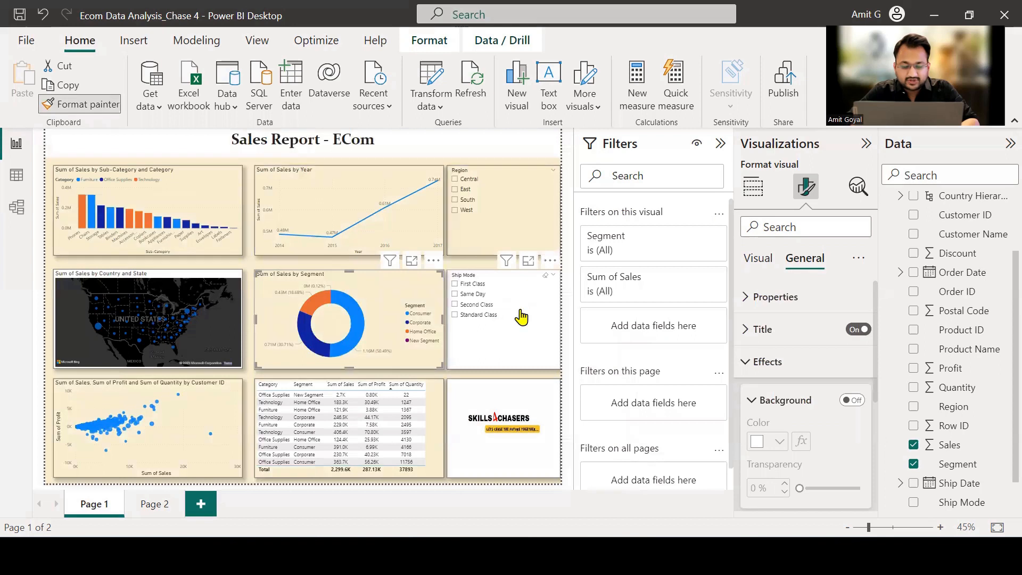
click(535, 345)
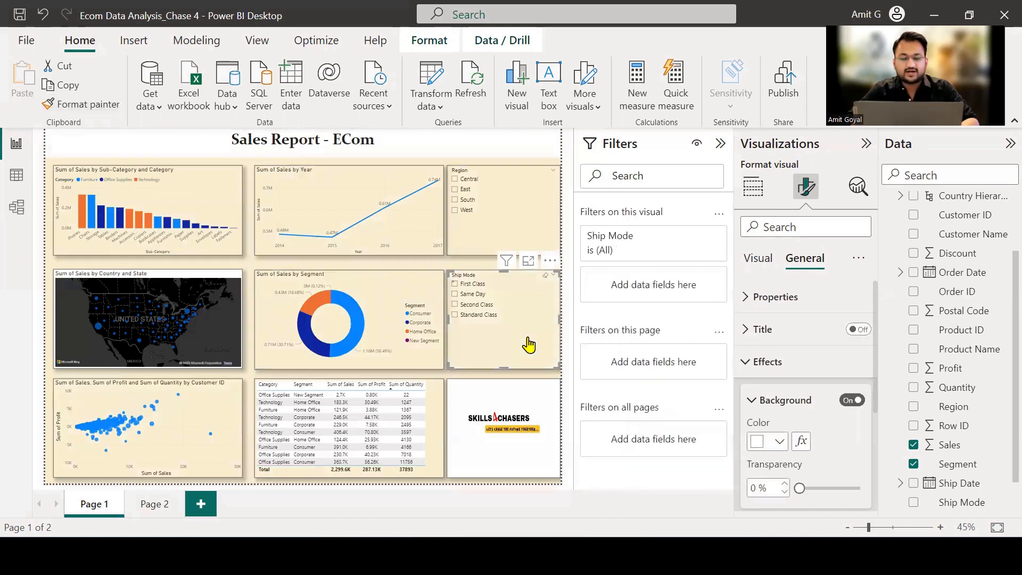
Turn off the background of the "Sales Report - ECom" title text box and deselect it.
click(406, 151)
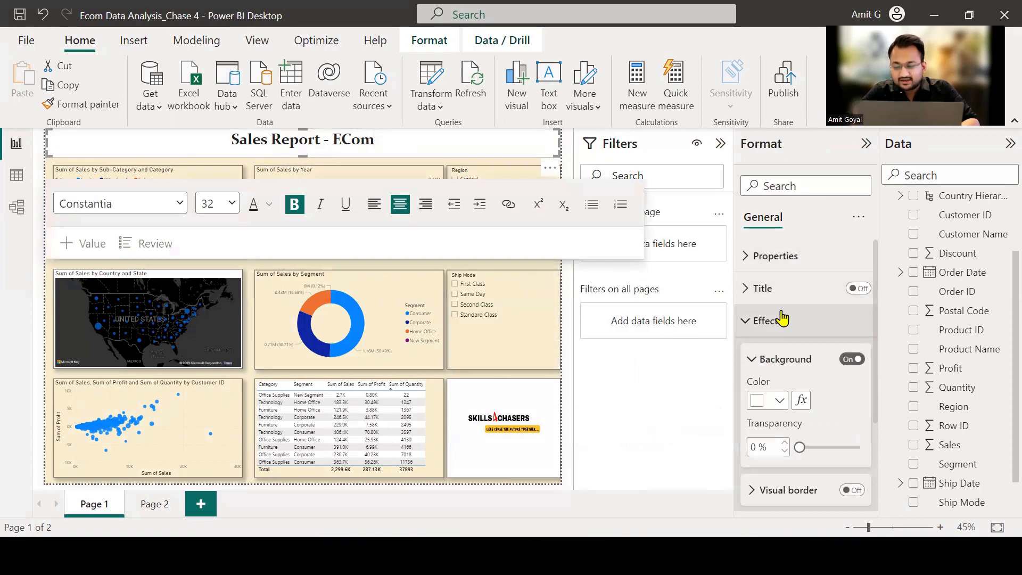
click(852, 359)
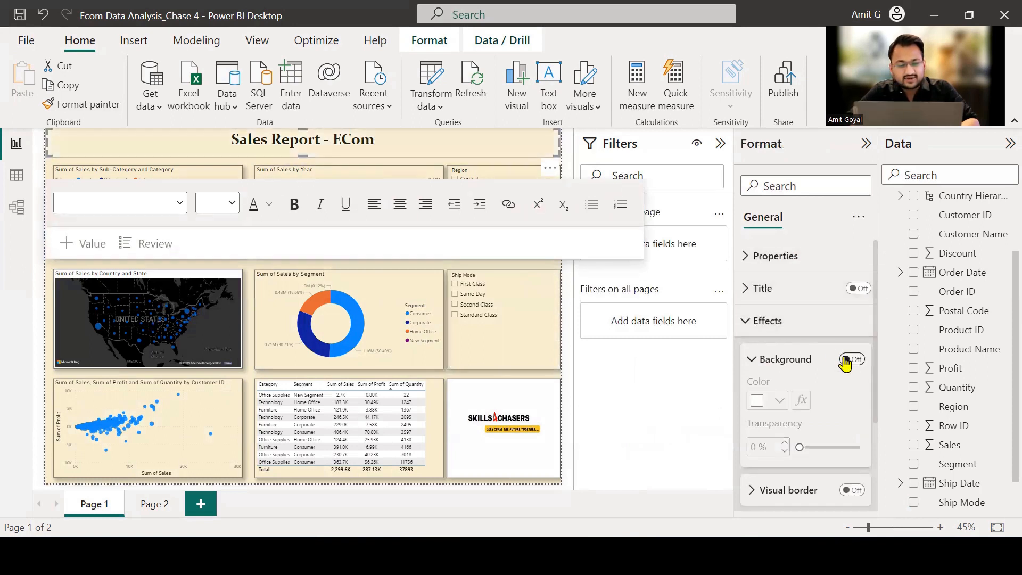
click(457, 266)
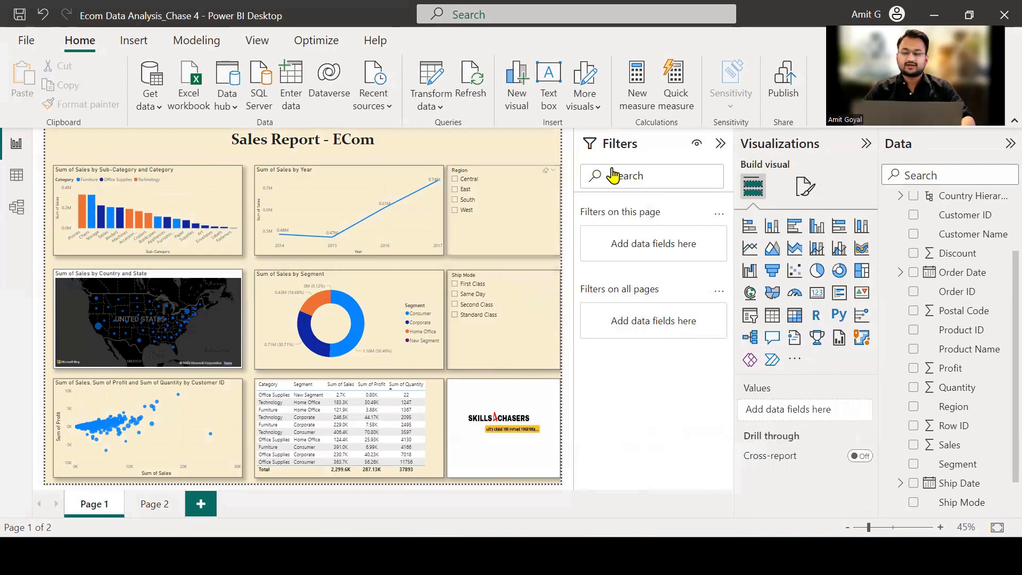
Collapse the Filters, Visualizations and Data panes, and widen the table's Sum of Profit and Sum of Quantity columns.
click(720, 143)
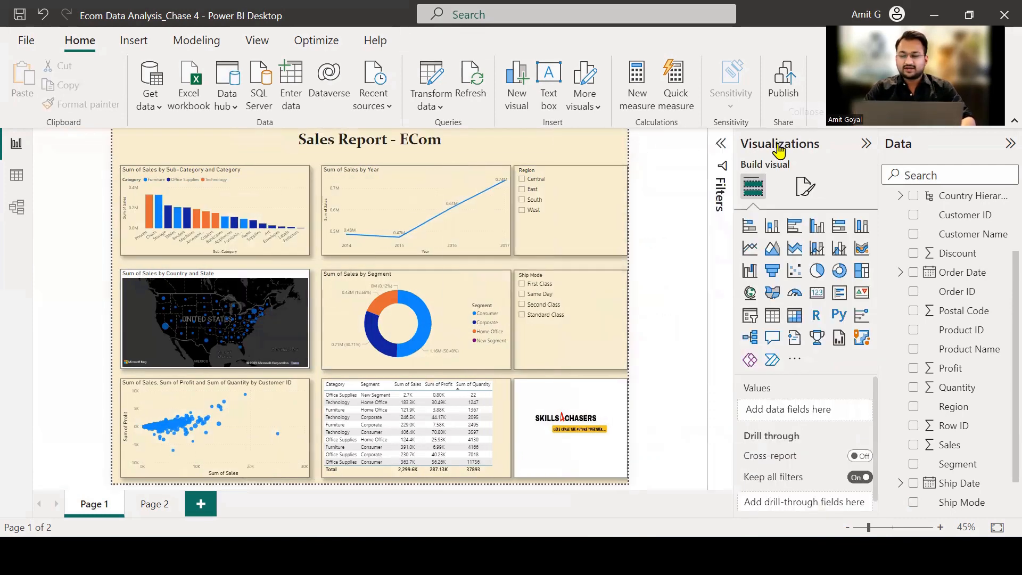
click(865, 145)
click(919, 145)
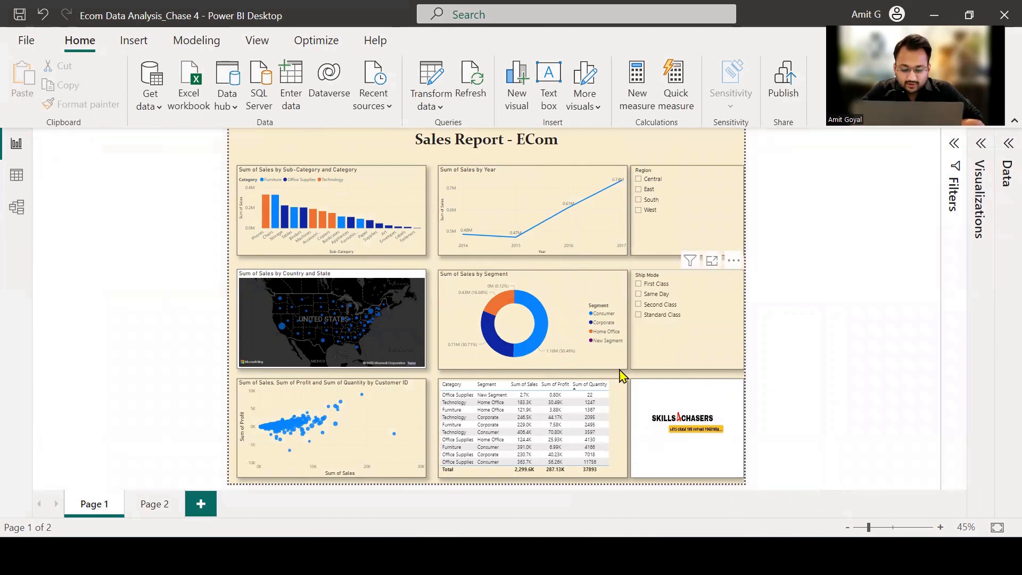
drag(607, 385, 578, 386)
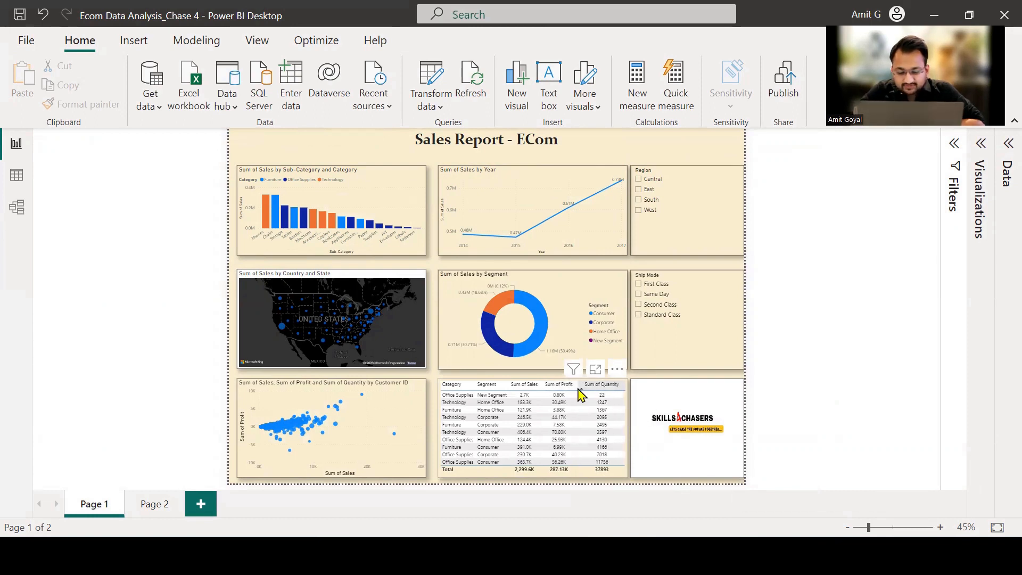